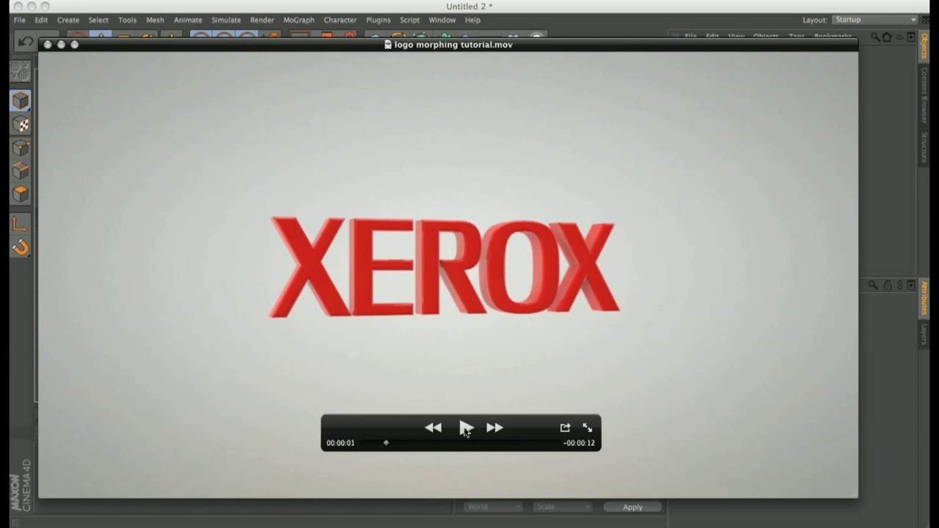
- Play and pause the logo morphing tutorial.mov preview, then minimize its QuickTime window
left_click(465, 428)
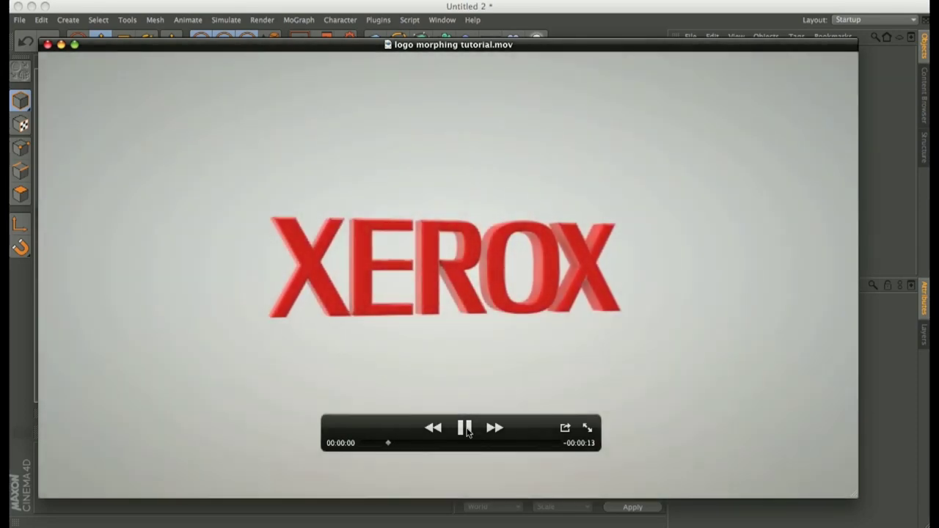
left_click(465, 429)
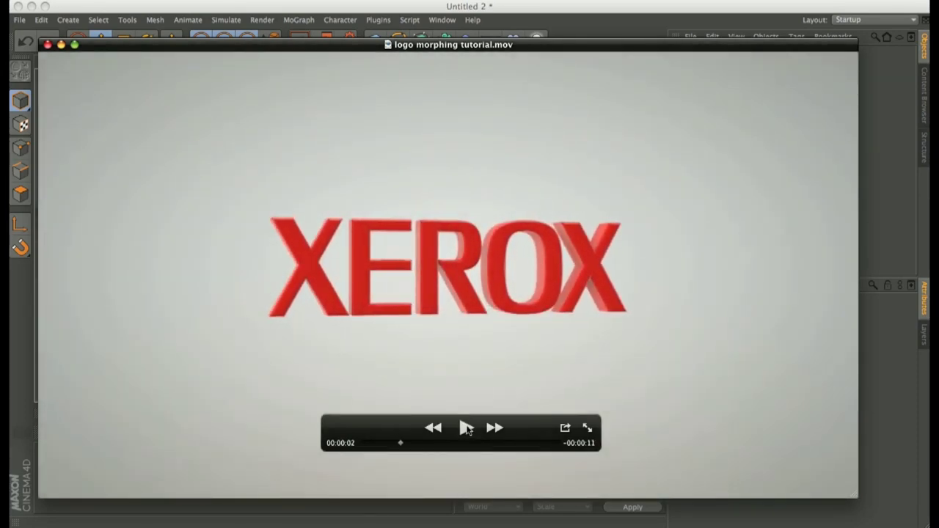
left_click(61, 45)
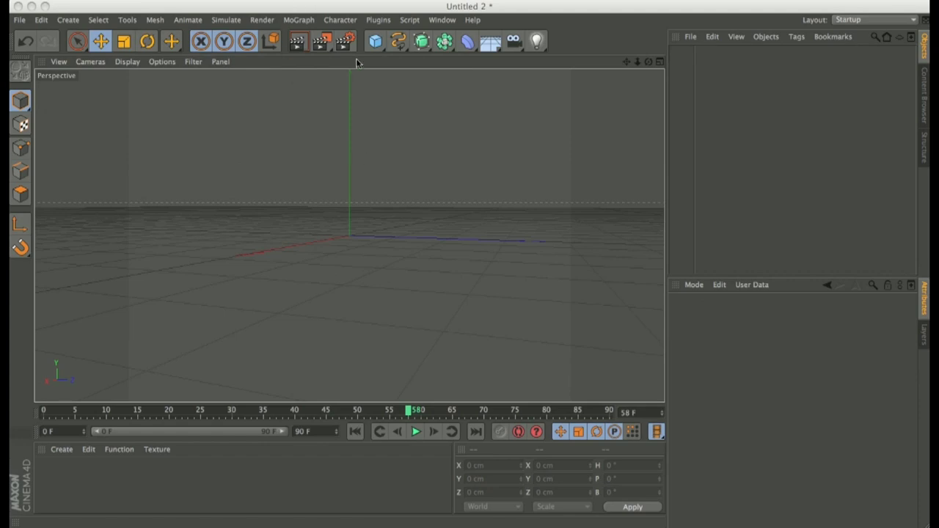
- Add a MoGraph MoText object, deleting an accidentally added Tracer, and face it front-on
left_click(339, 24)
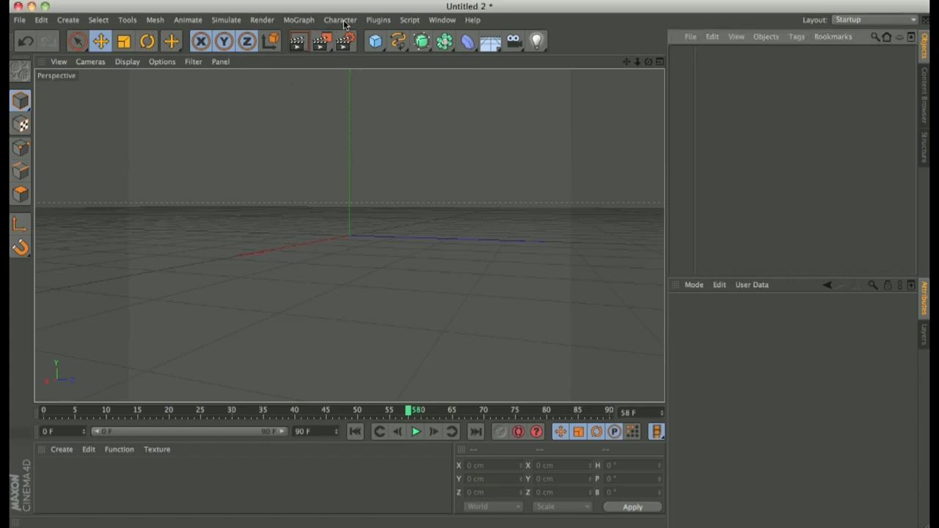
left_click(341, 22)
mouse_move(297, 21)
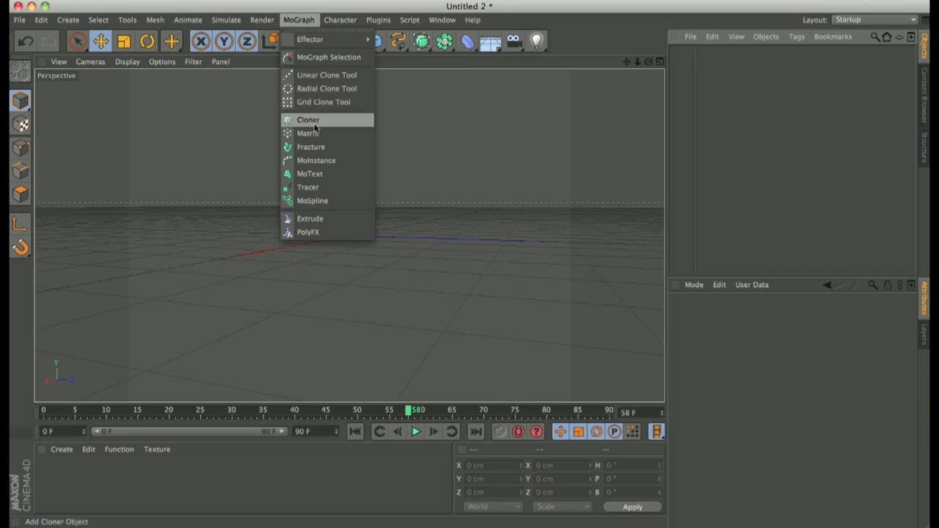
left_click(311, 187)
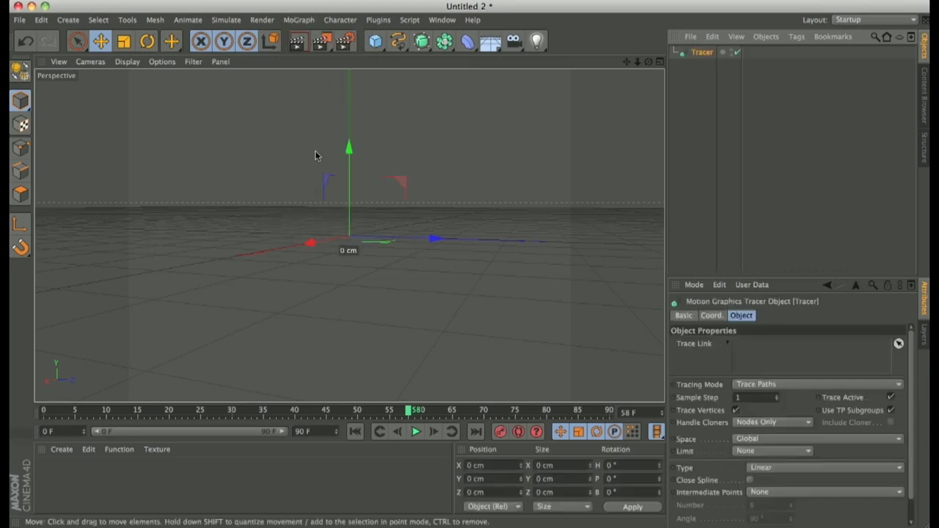
key("Delete")
left_click(299, 21)
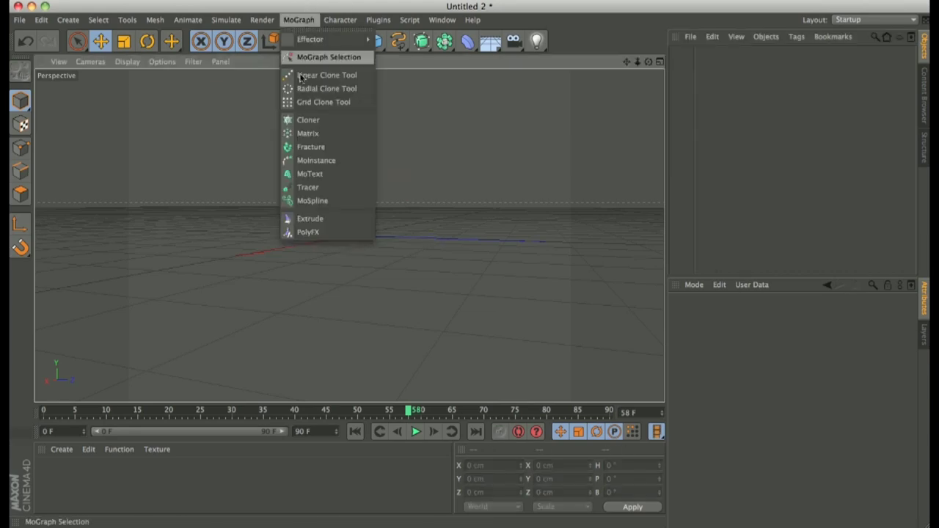
key("Escape")
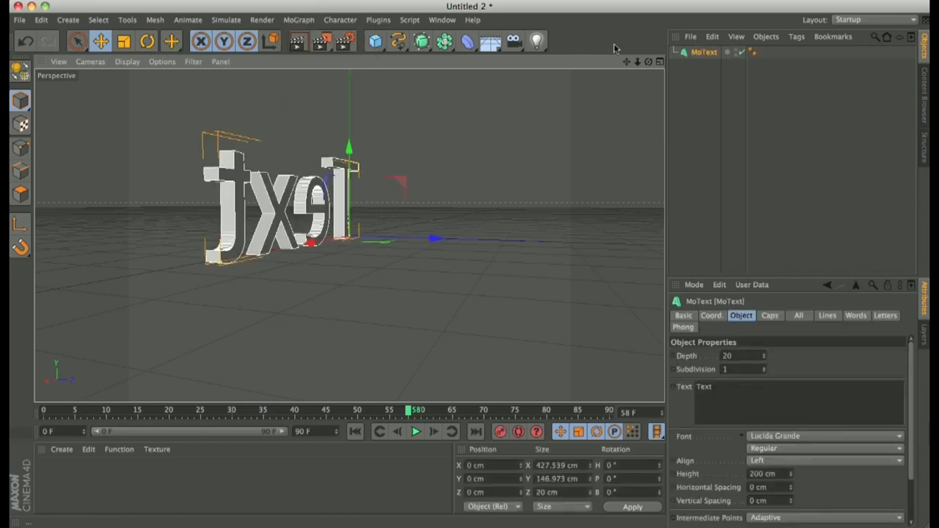
left_click_drag(648, 61, 622, 234)
- Change the MoText's text to 'A'
left_click(739, 402)
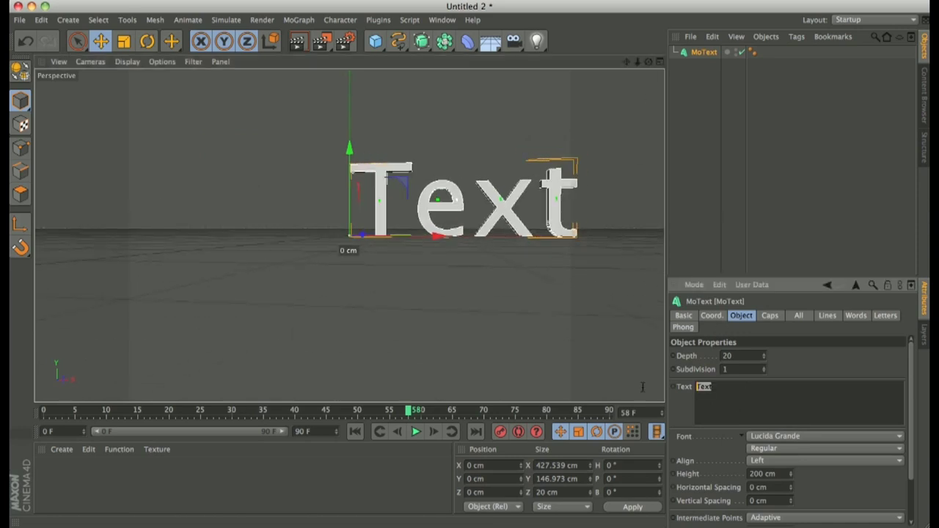
type("A")
left_click(688, 212)
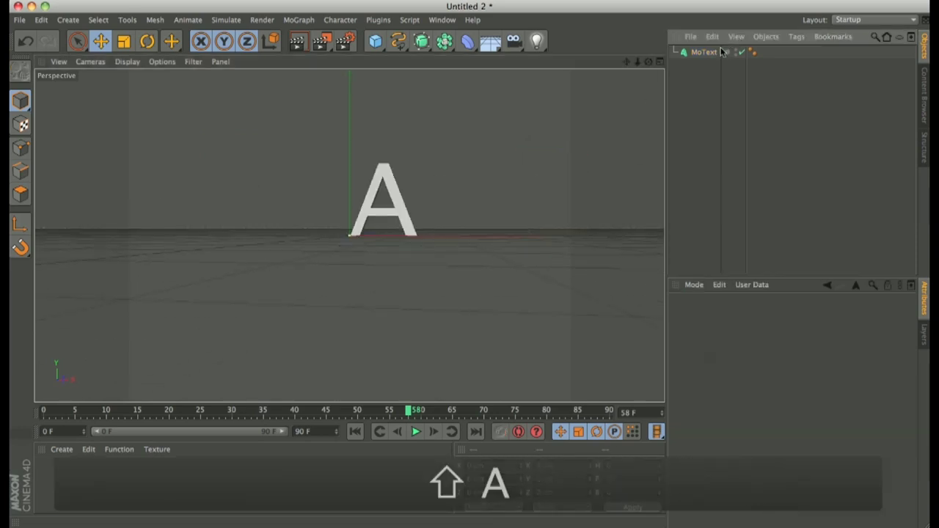
left_click(707, 81)
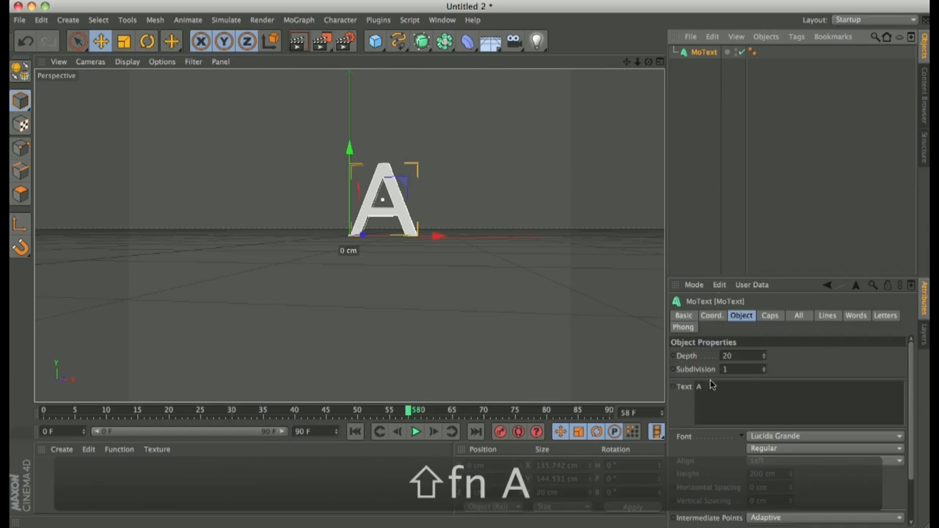
- Duplicate the A text object, change the copy MoText.1 to 'B', and disable it
left_click(711, 83)
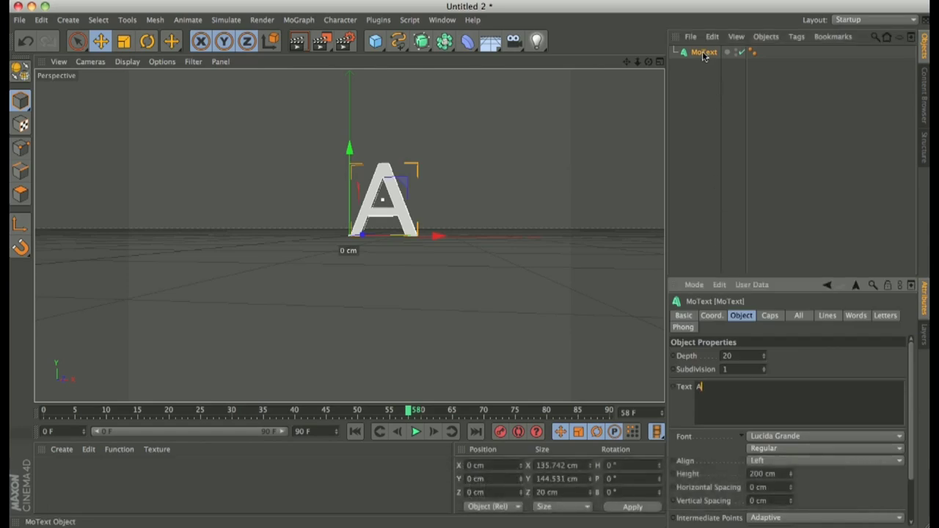
left_click_drag(704, 53, 706, 68, "ctrl")
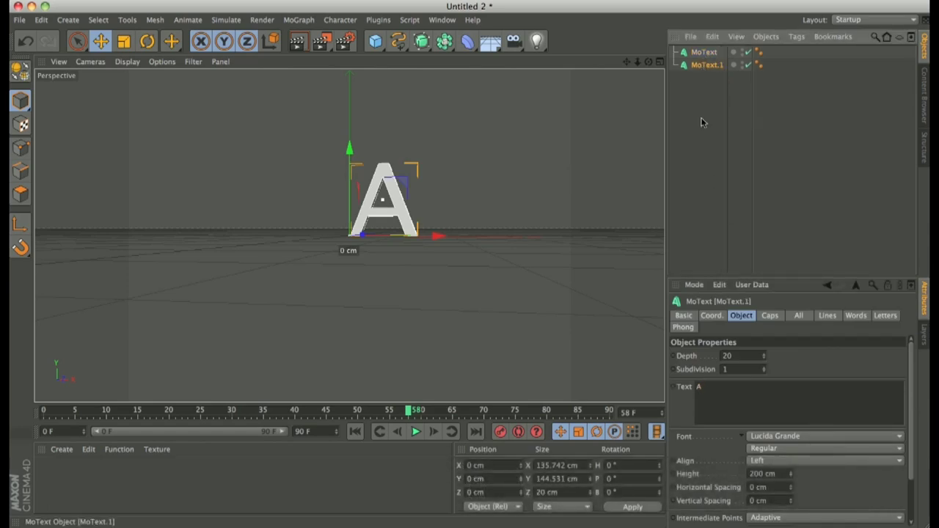
double_click(701, 387)
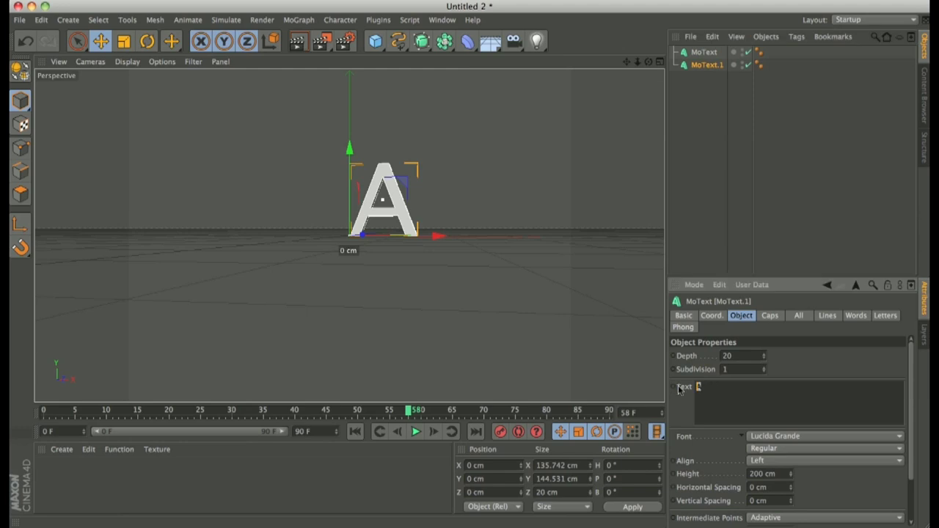
type("B")
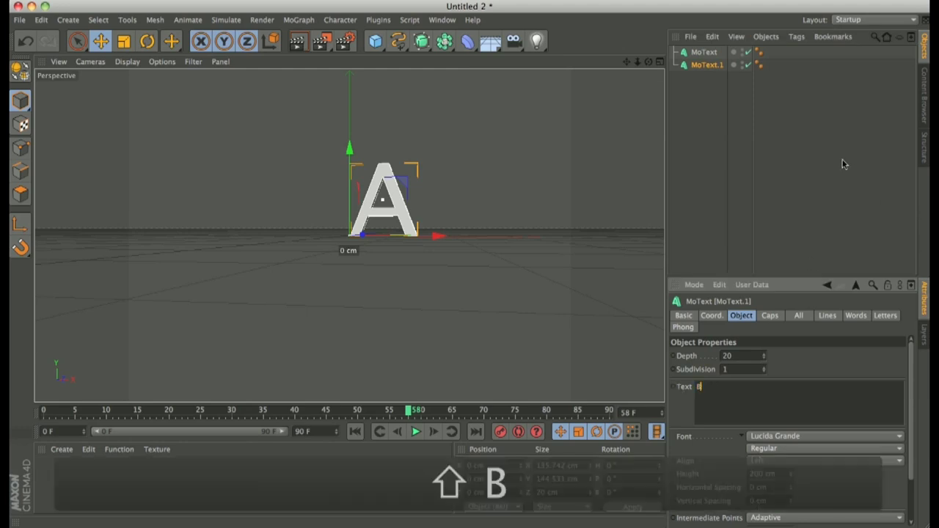
left_click(831, 162)
left_click(747, 64)
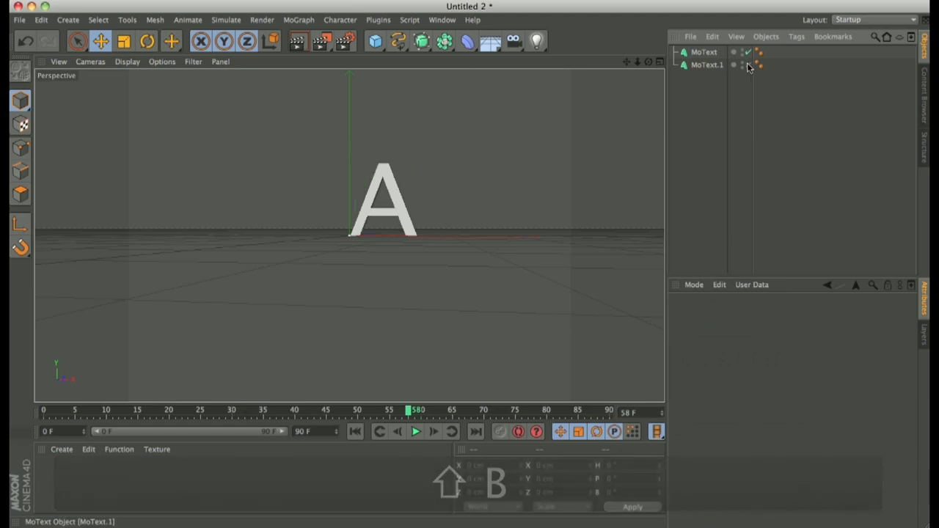
- Give both letters extrusion Depth 81 and Subdivision 4, then re-enable MoText.1
left_click_drag(440, 257, 476, 262, "alt")
left_click(703, 53)
left_click(706, 64, "shift")
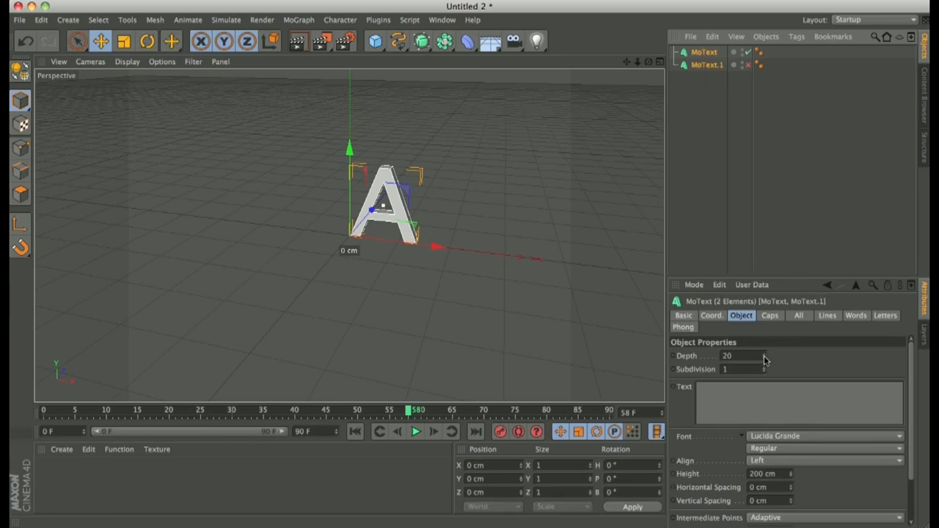
left_click_drag(764, 355, 763, 355)
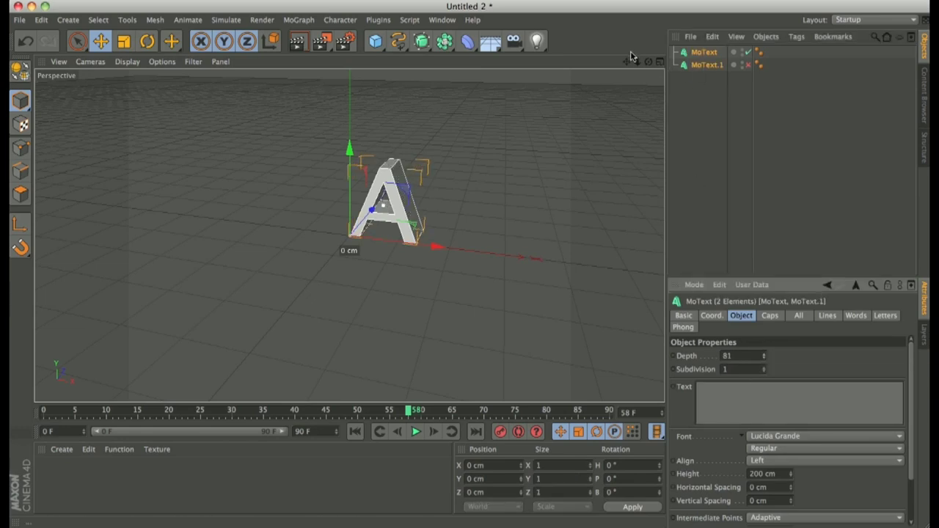
left_click_drag(647, 61, 472, 264)
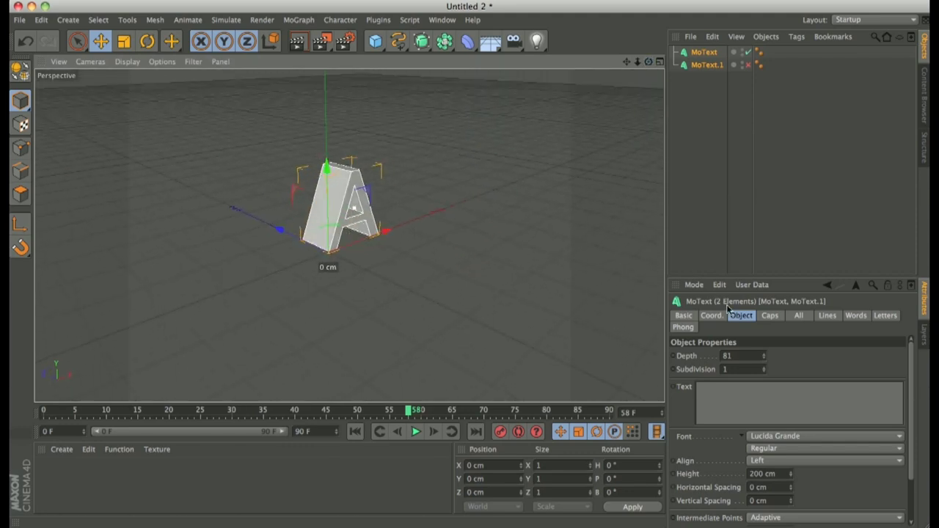
left_click(763, 366)
left_click(763, 367)
left_click(764, 367)
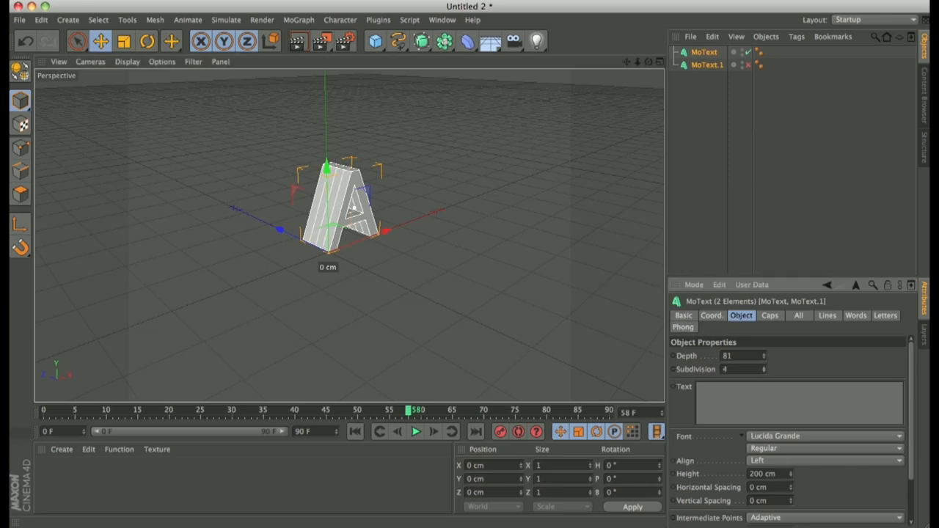
left_click(747, 65)
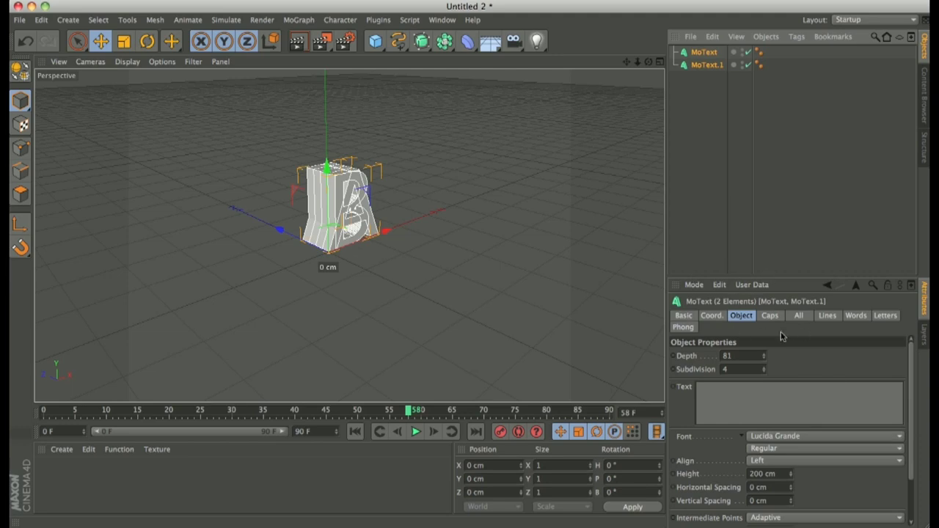
- Switch Intermediate Points to Subdivided and set Maximum Length to 8 cm
left_click_drag(914, 461, 915, 510)
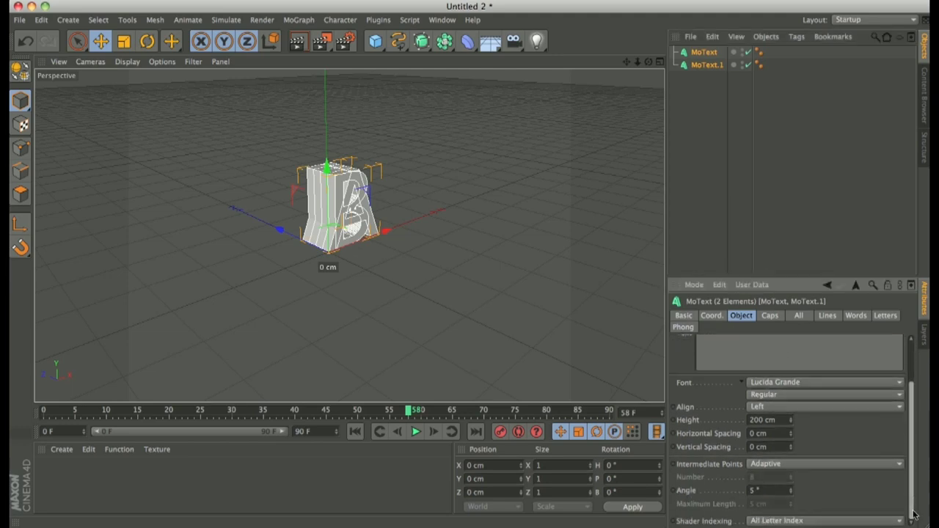
left_click(817, 465)
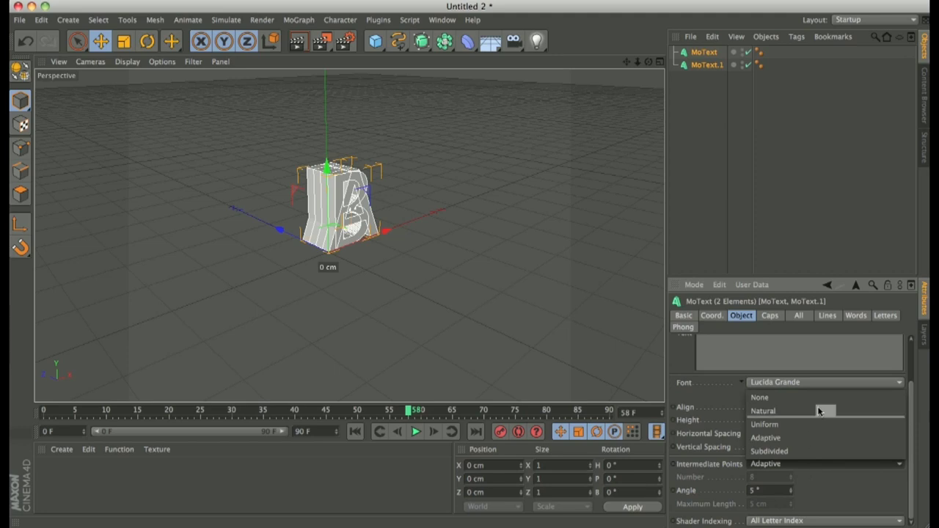
left_click(799, 451)
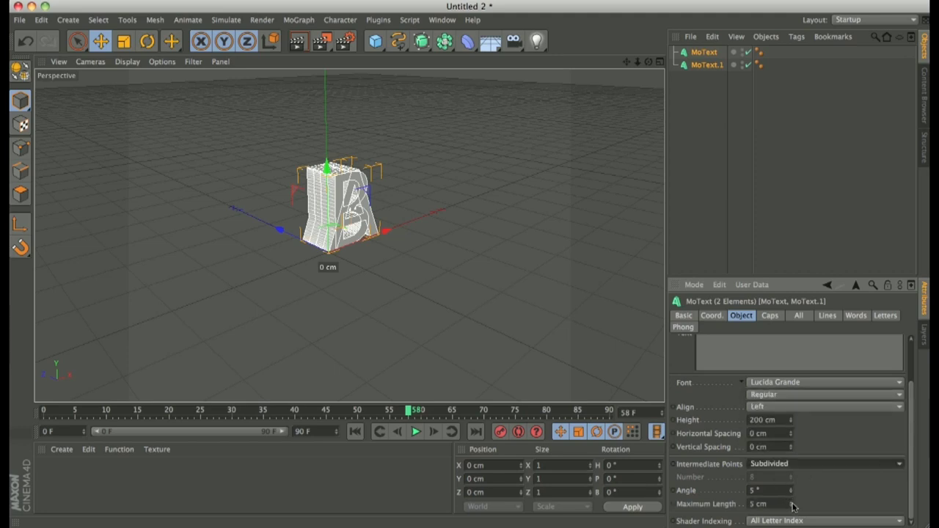
left_click_drag(791, 506, 793, 511)
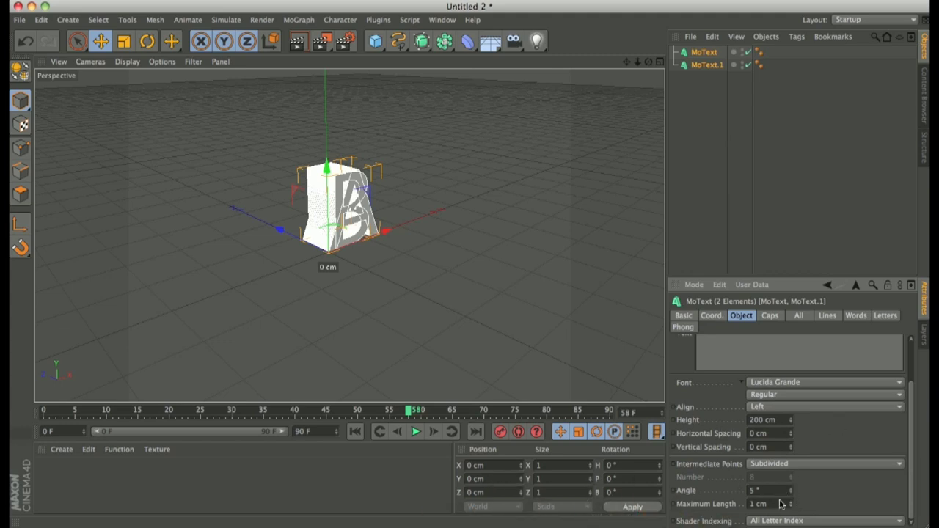
left_click_drag(791, 506, 792, 507)
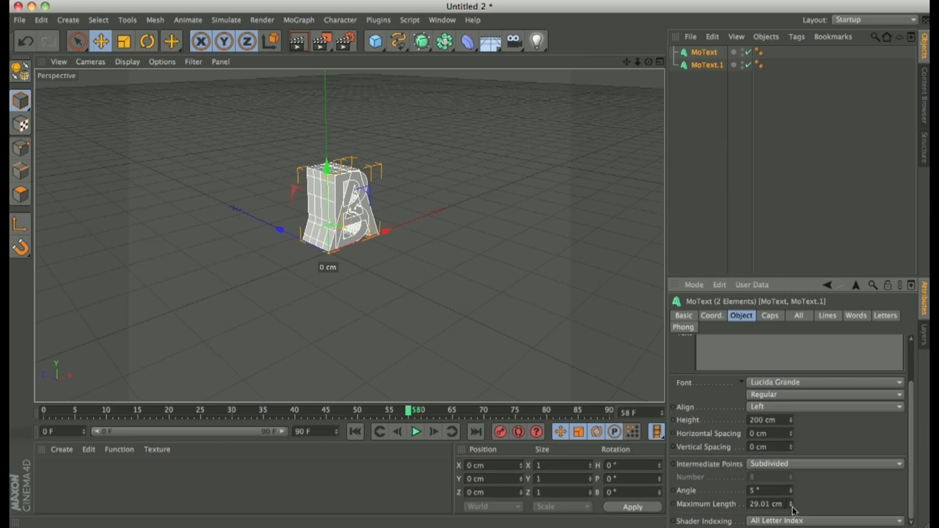
left_click(774, 504)
type("4")
key("Return")
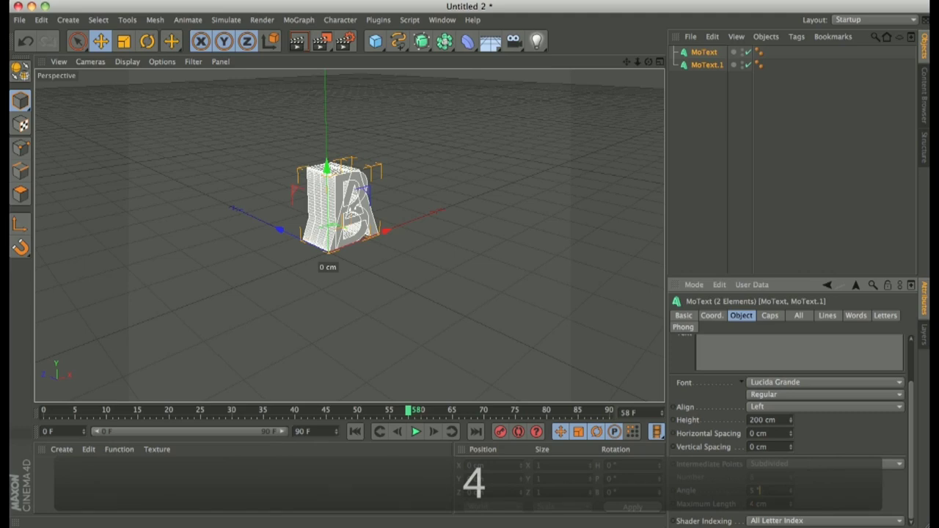
type("8")
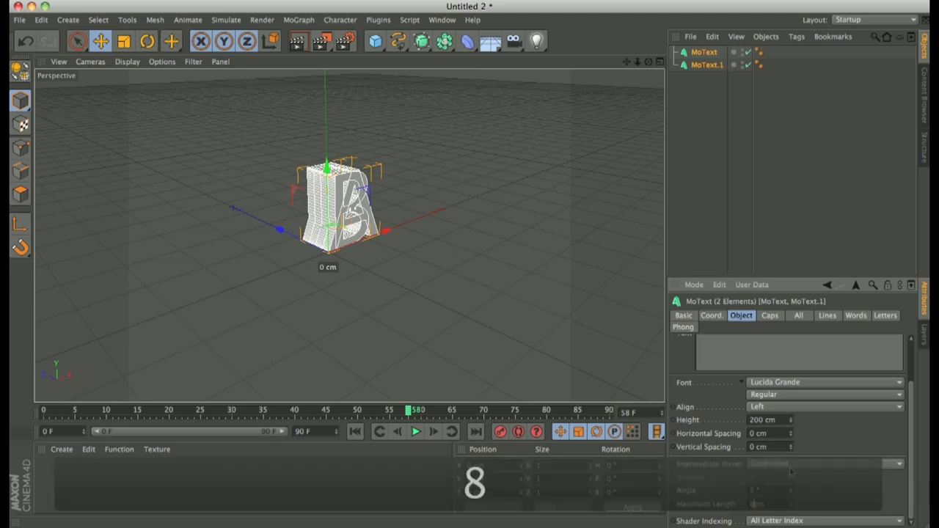
key("Return")
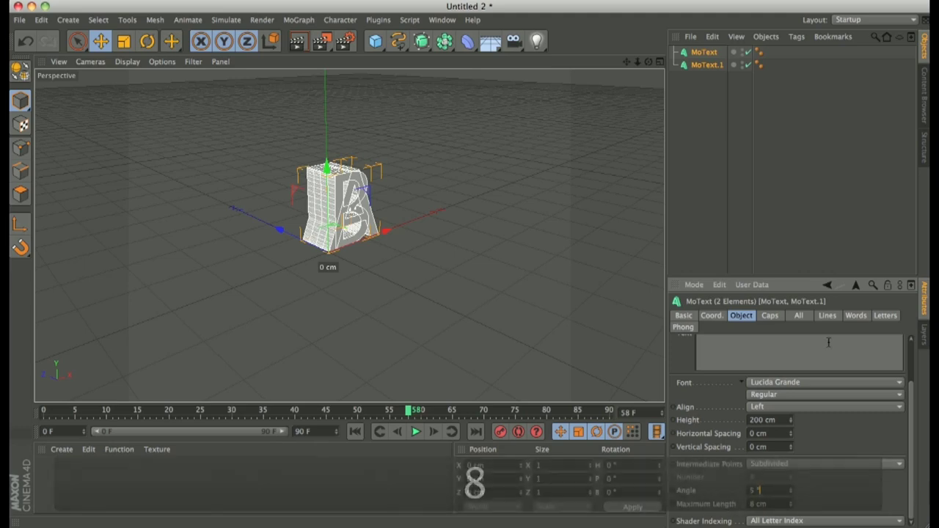
- Set the caps to Quadrangles with a Regular Grid 8 cm wide, then select both MoText objects
left_click(770, 315)
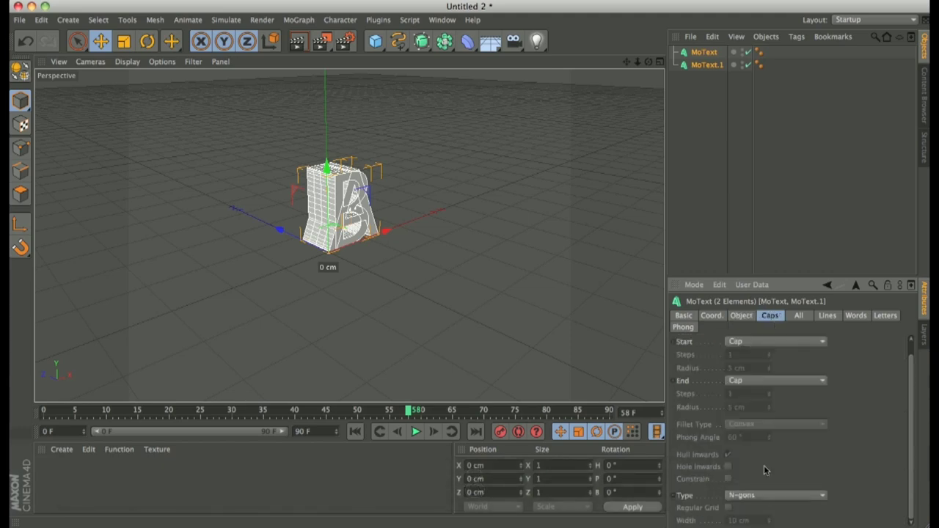
left_click(772, 496)
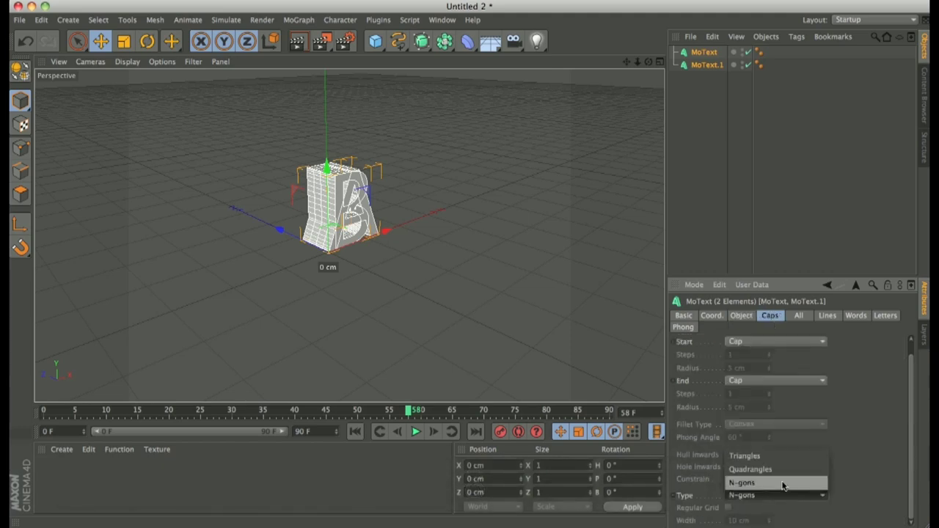
left_click(754, 470)
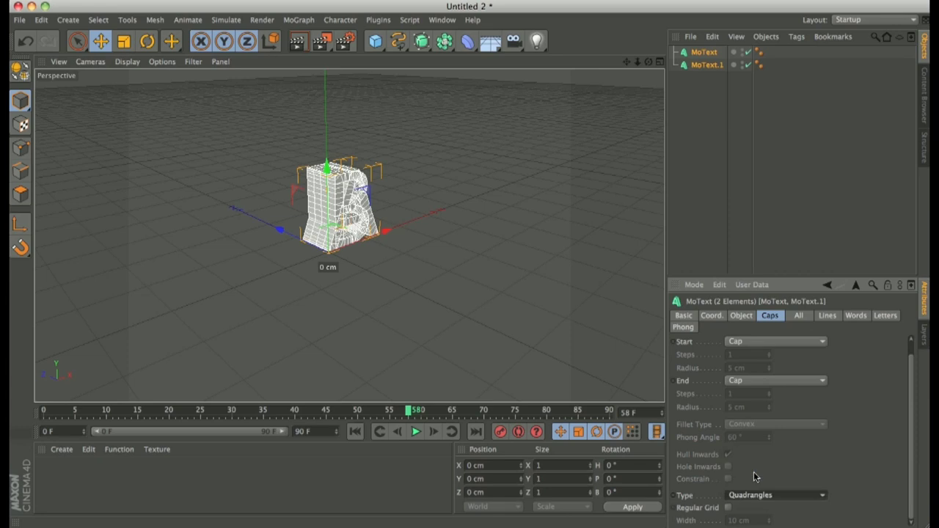
left_click(727, 507)
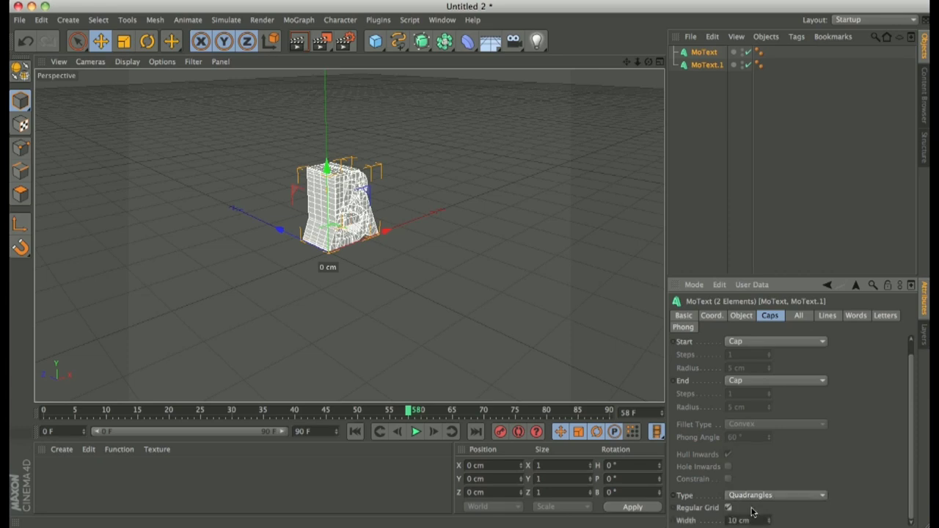
left_click(738, 521)
double_click(737, 521)
type("4")
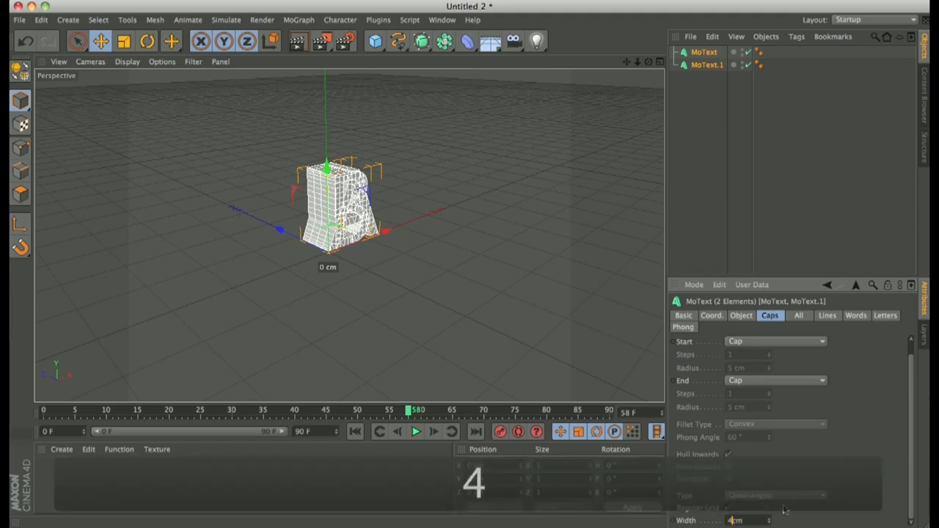
key("Return")
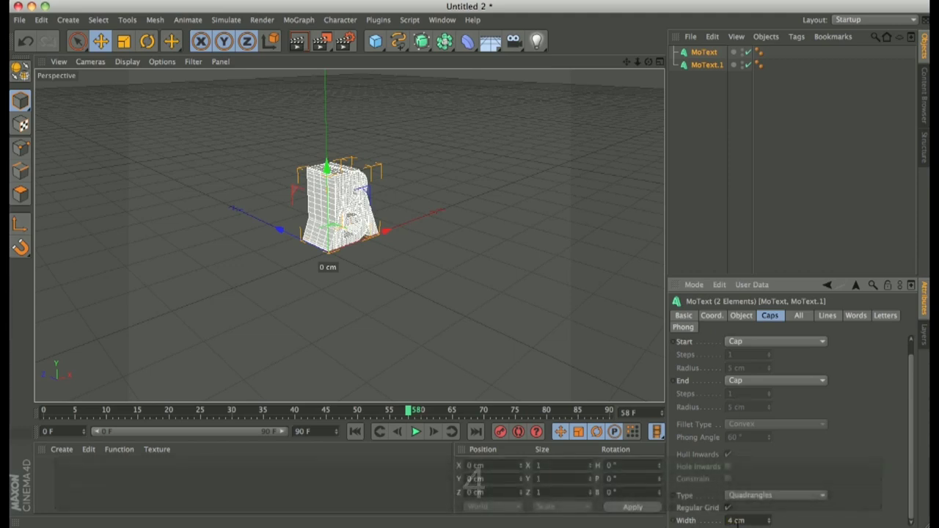
type("8")
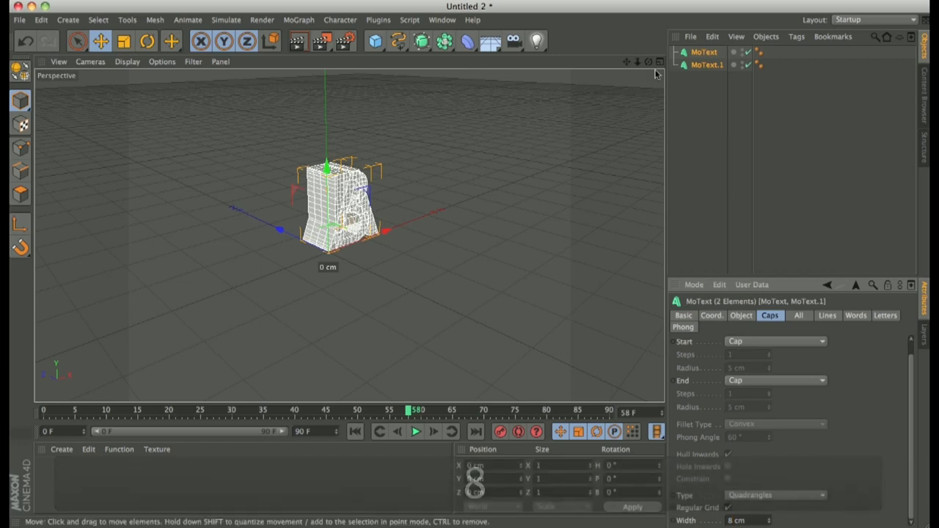
left_click_drag(647, 60, 471, 266)
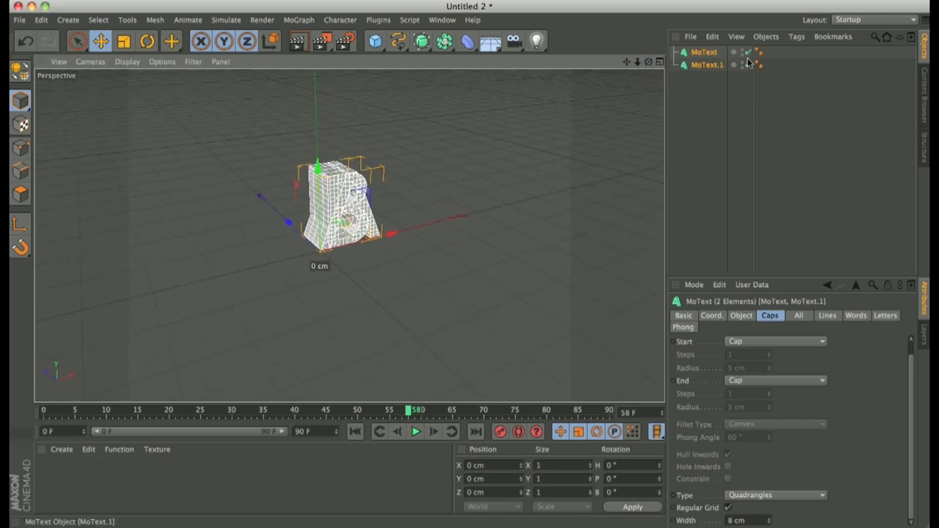
left_click_drag(707, 75, 671, 37)
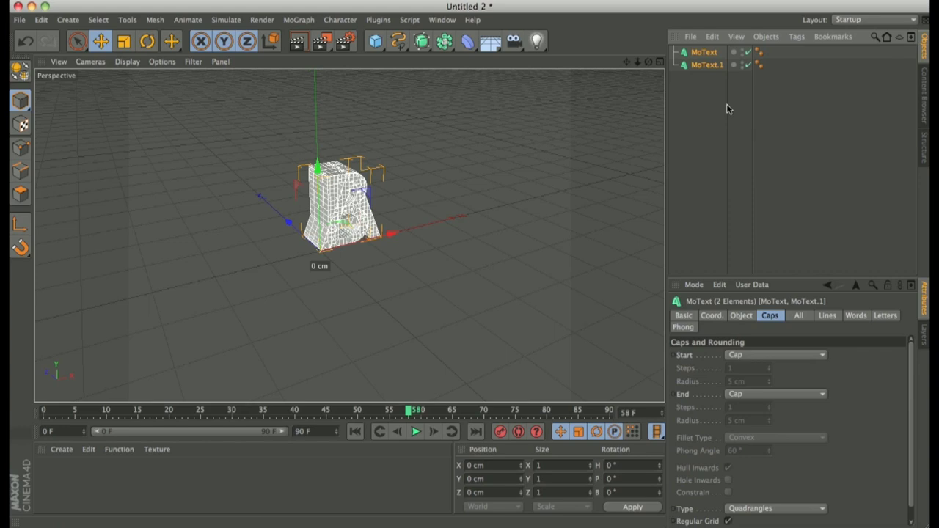
- Make the MoTexts editable, merge B's extrude and caps into B.1, and delete MoText.1
key("c")
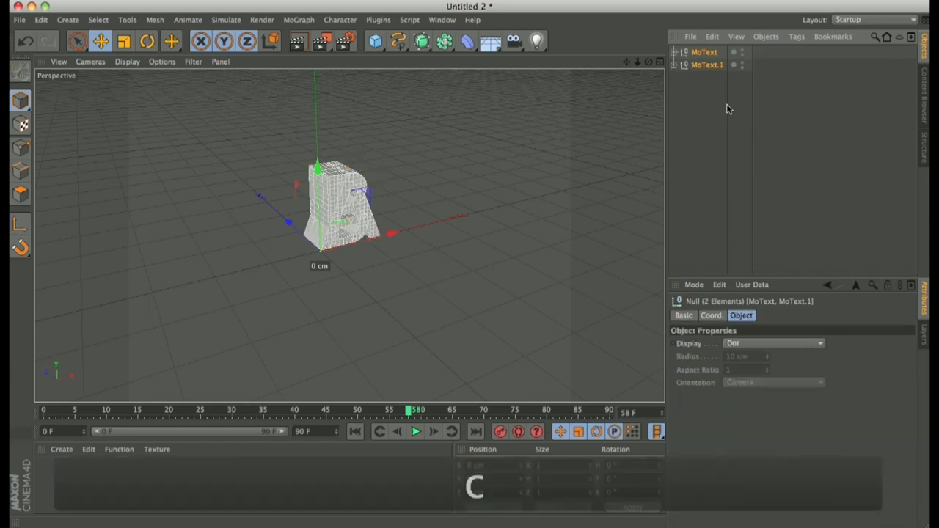
left_click(674, 66)
left_click(676, 75)
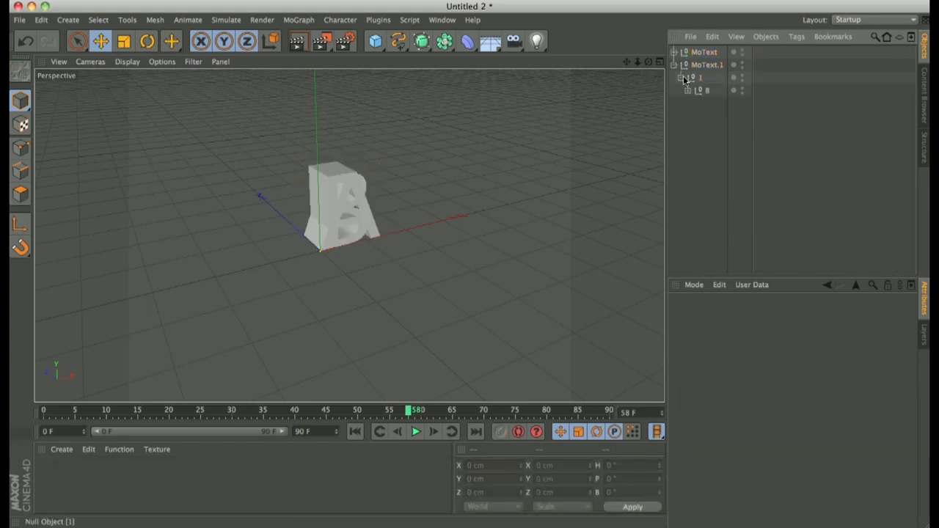
left_click(687, 91)
left_click(694, 103)
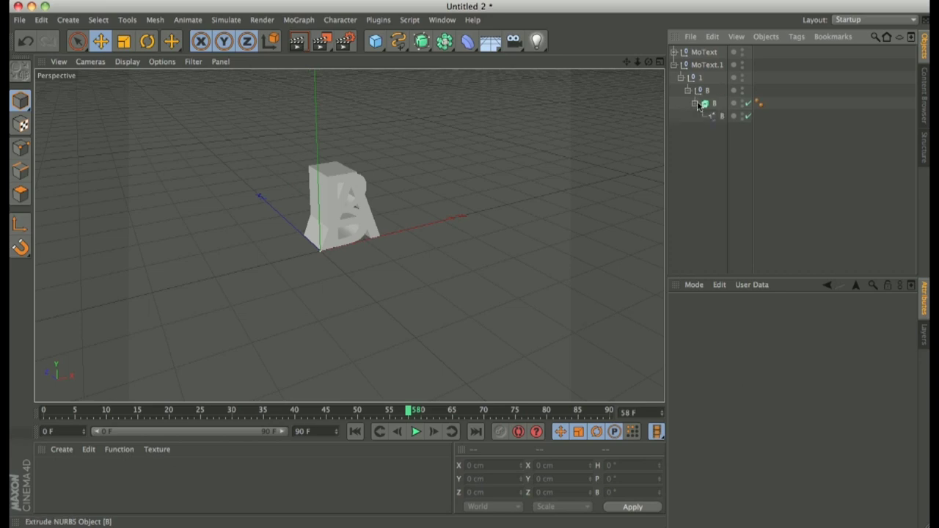
left_click(714, 107)
key("c")
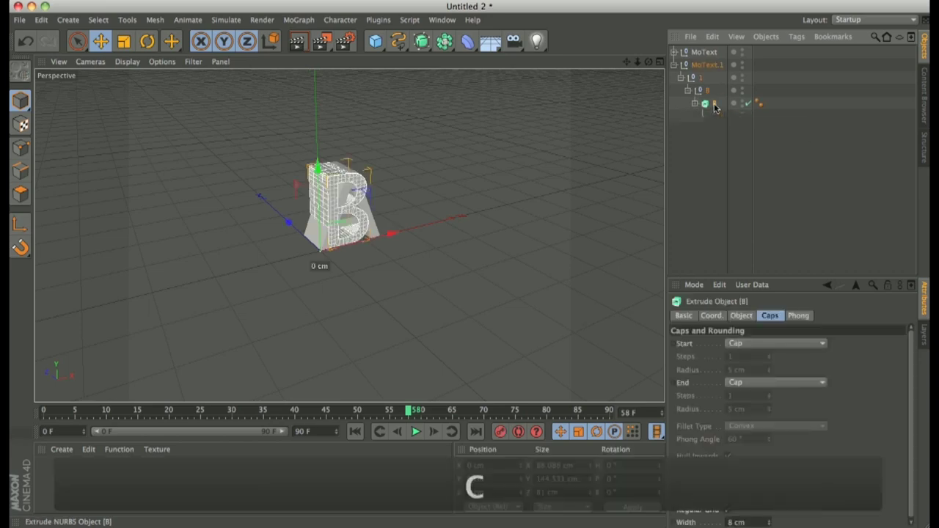
left_click(696, 104)
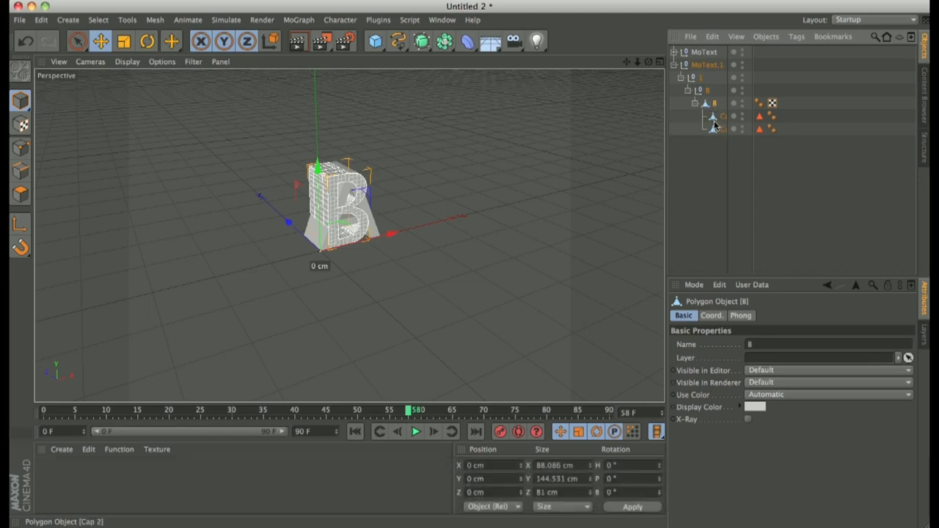
left_click_drag(720, 141, 706, 102)
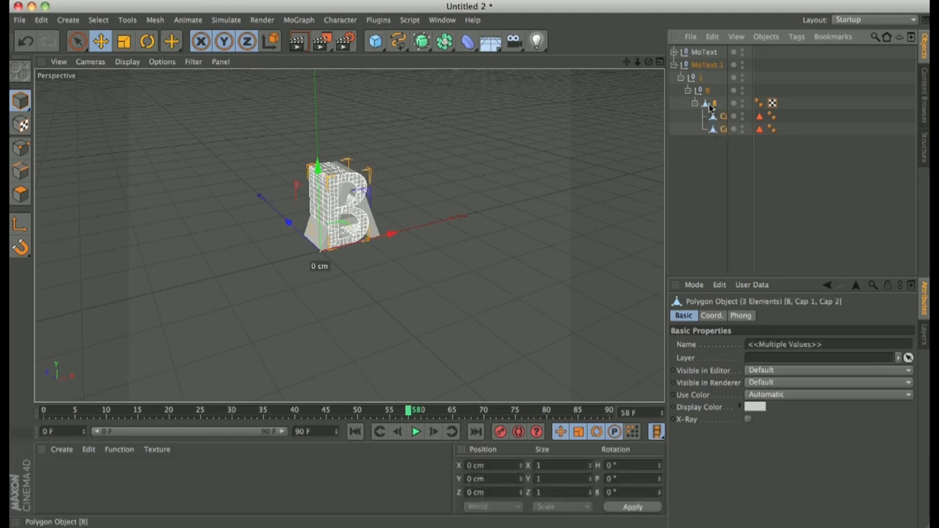
right_click(709, 106)
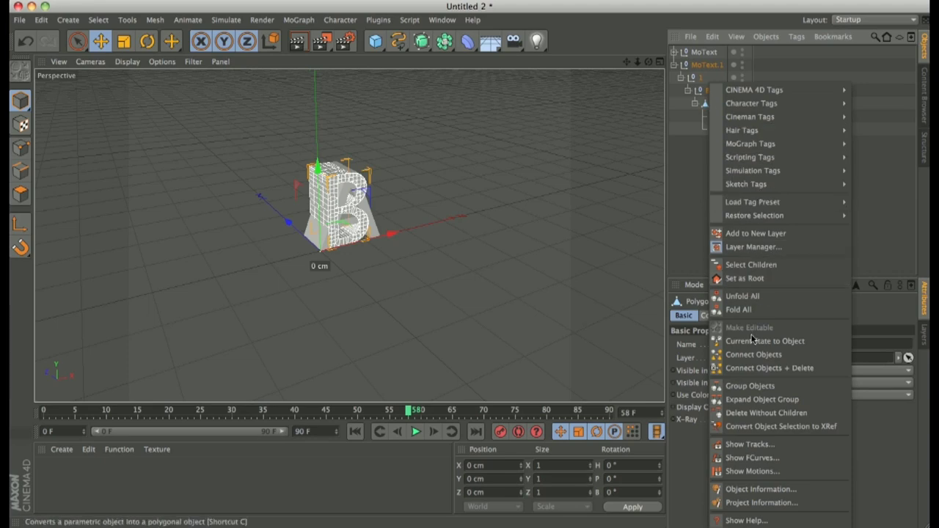
left_click(755, 368)
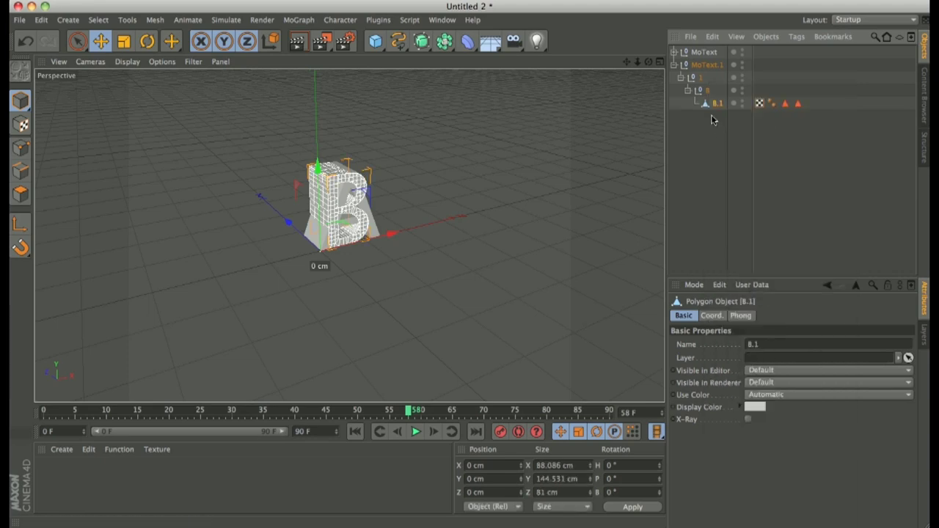
left_click(696, 66)
key("Delete")
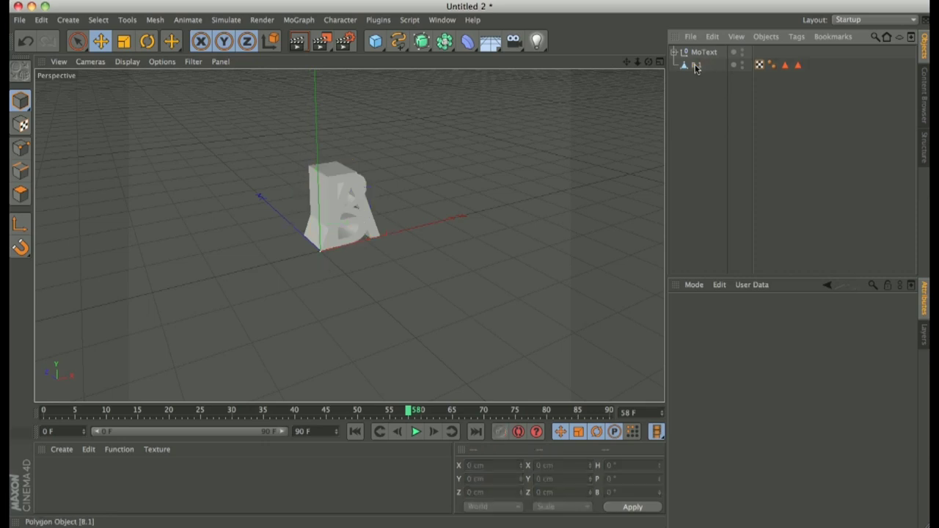
- Convert A's extrude, merge it with its caps into A.1, and delete the MoText hierarchy
left_click(708, 65)
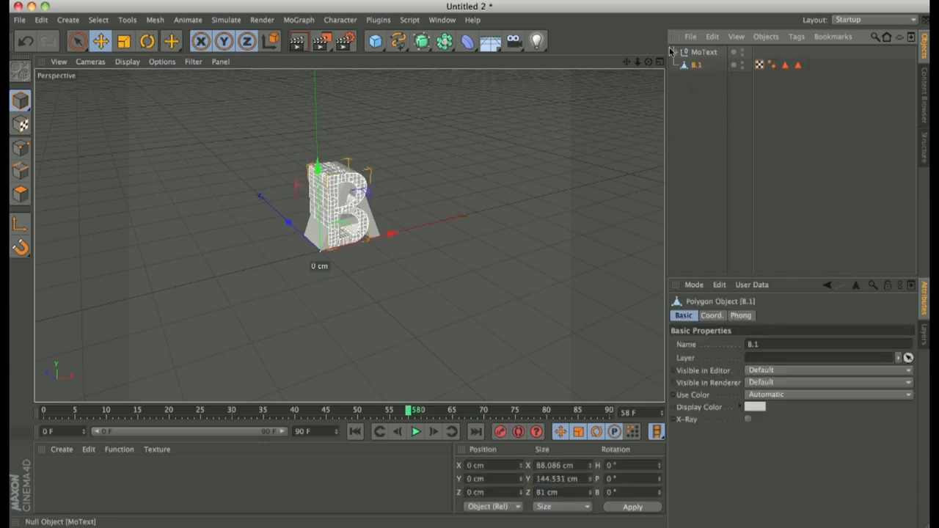
key("alt+g")
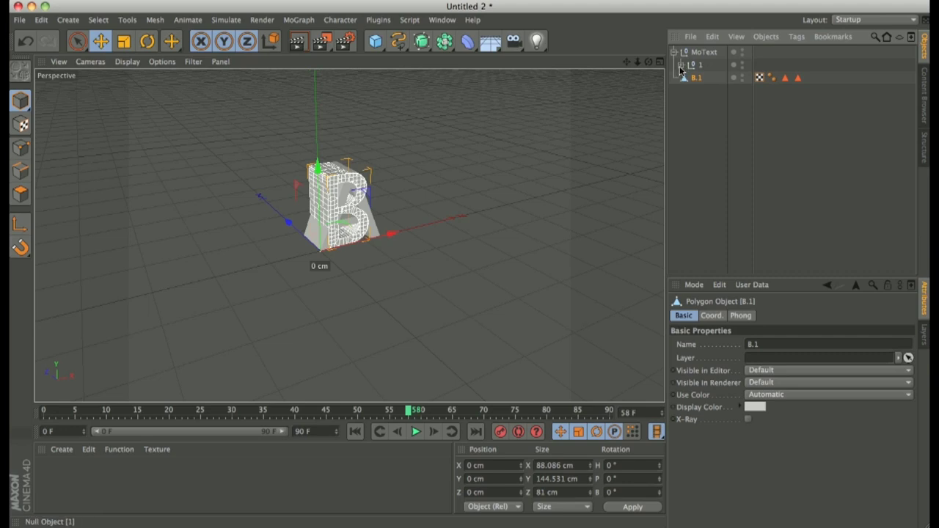
left_click(681, 65)
left_click(687, 77)
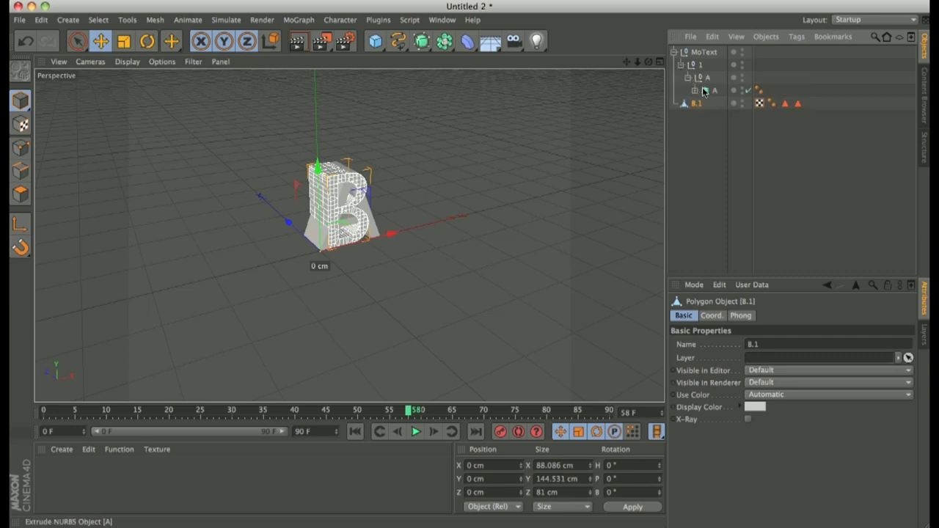
left_click(707, 89)
key("c")
left_click(695, 90)
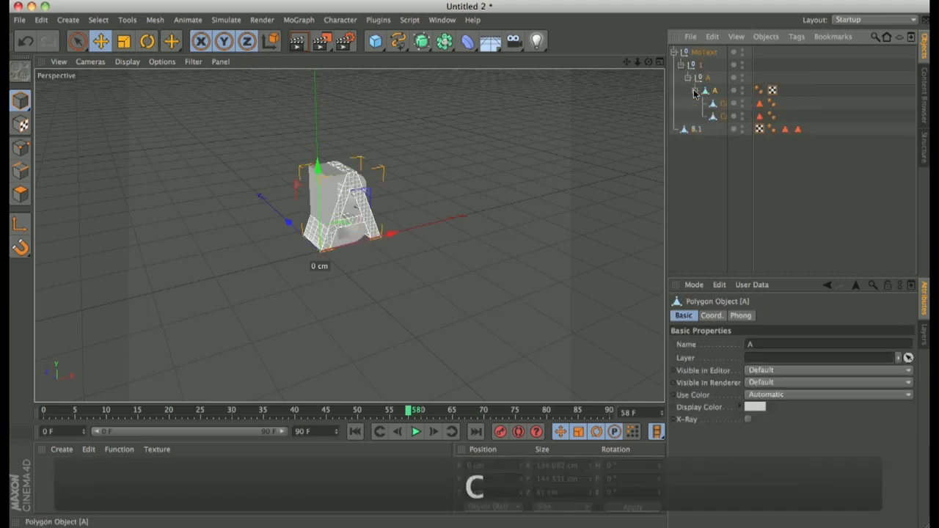
left_click(717, 116, "shift")
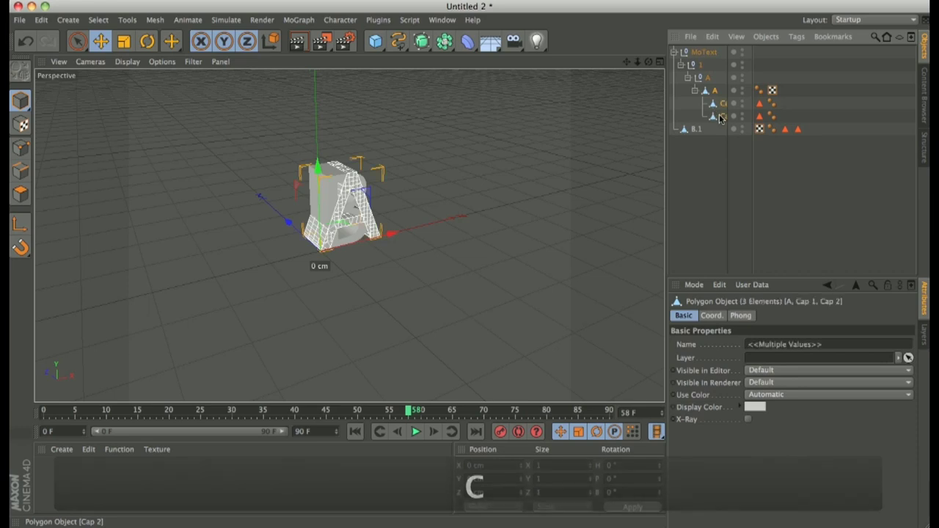
right_click(720, 117)
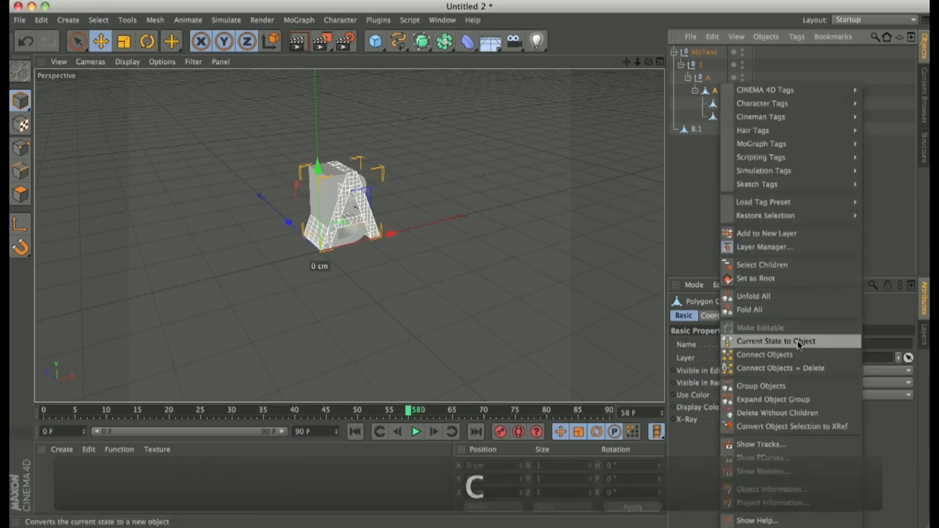
left_click(798, 367)
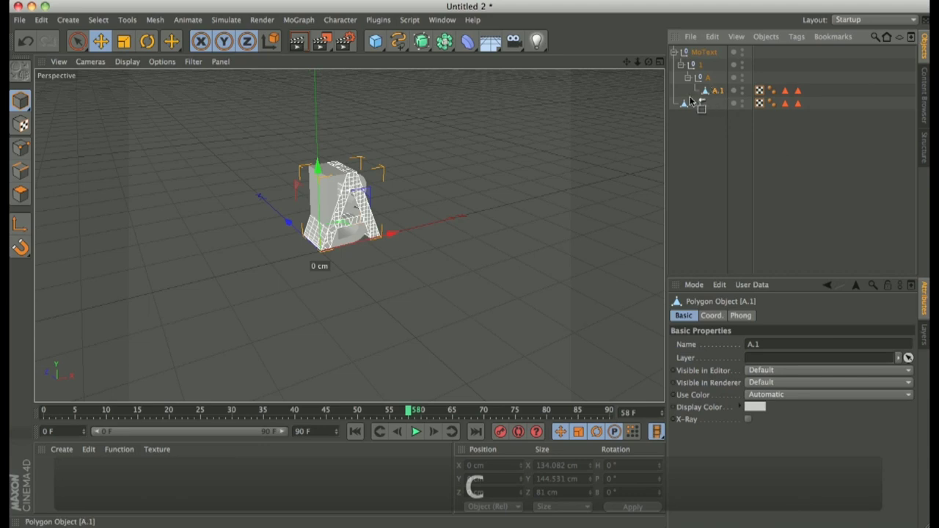
left_click(703, 53)
key("Delete")
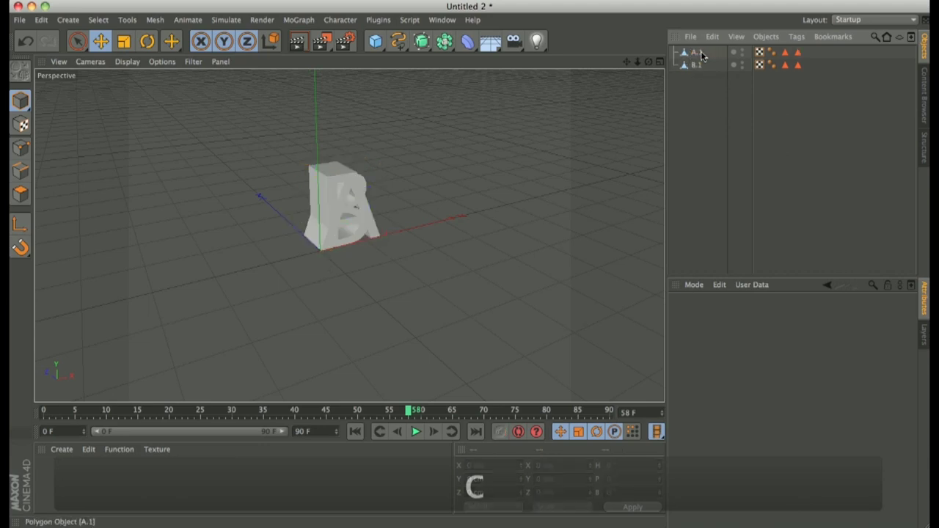
left_click(696, 53)
- Hide B.1 in the viewport and select A.1
left_click(696, 65)
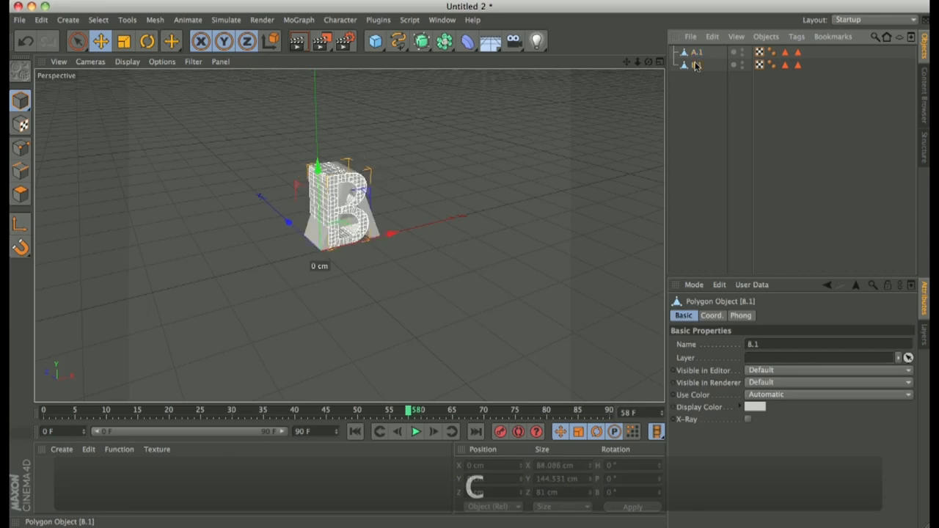
left_click(742, 64)
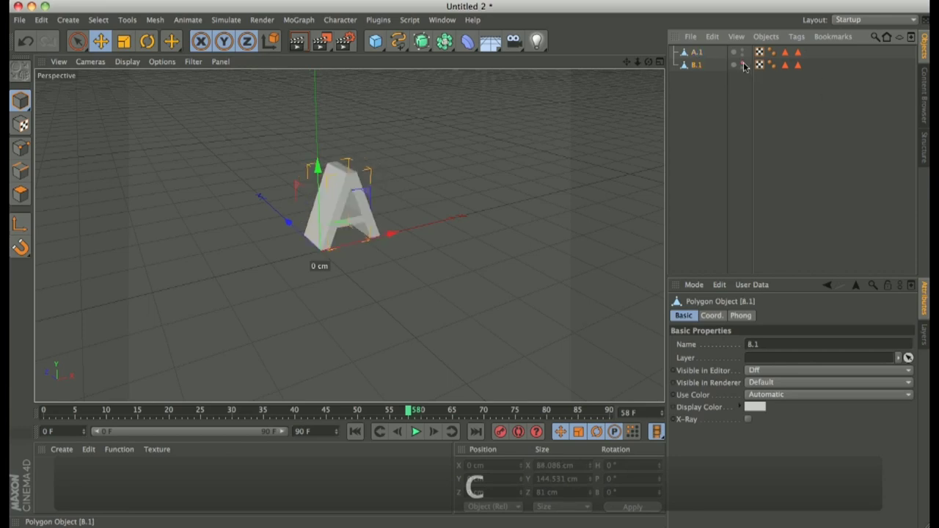
left_click(693, 52)
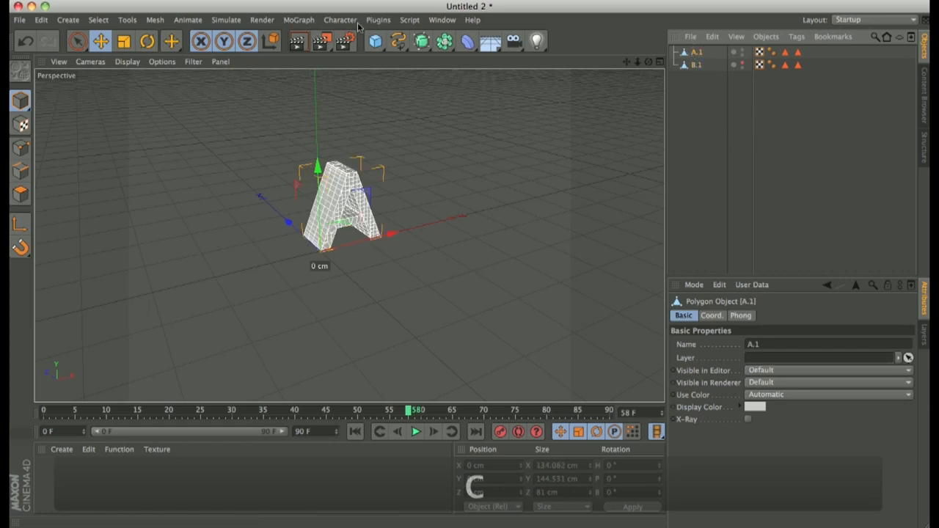
- Add a Simulate > Particles > Turbulence object to the scene
left_click(239, 22)
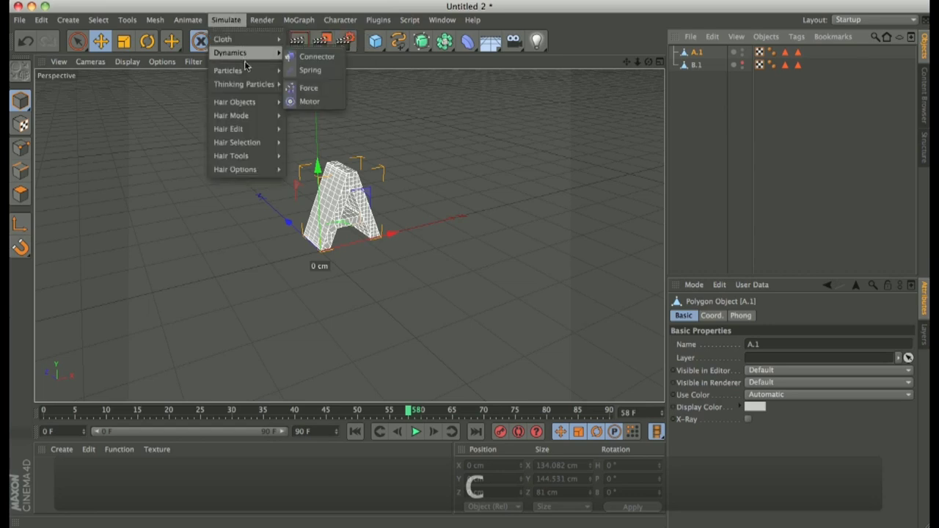
mouse_move(246, 73)
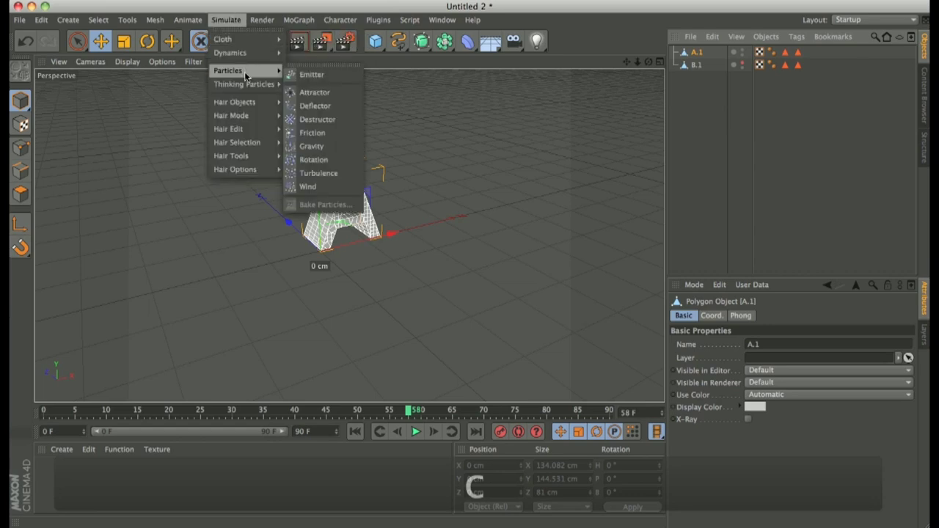
left_click(343, 173)
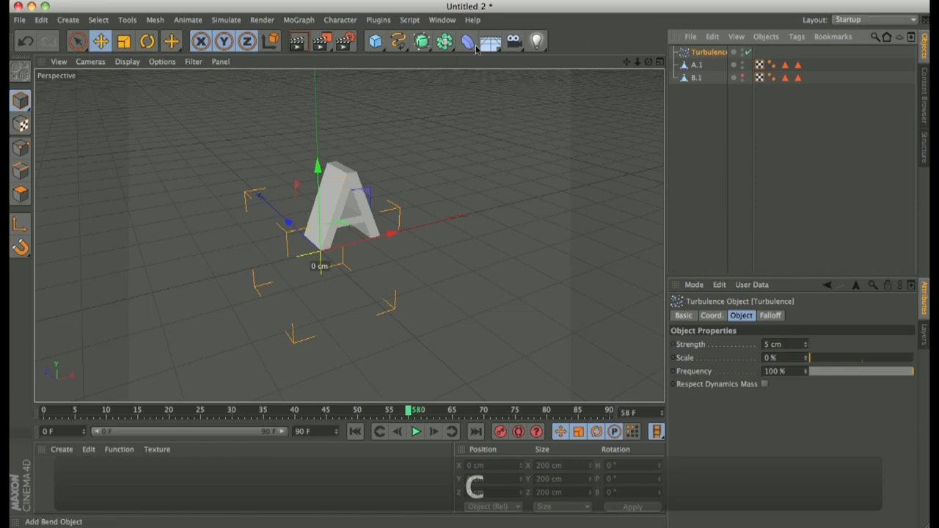
- Add a Jiggle deformer under A.1 and list Turbulence in its Forces
left_click_drag(476, 49, 626, 130)
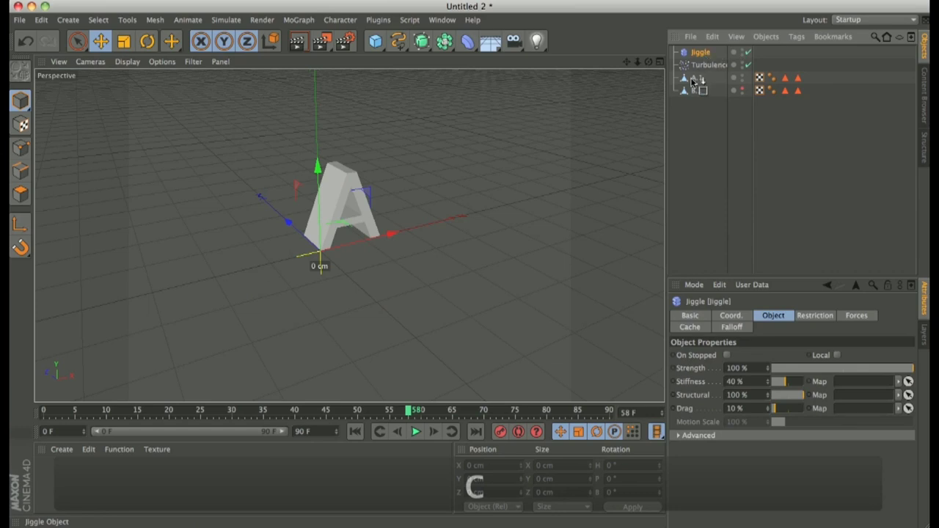
left_click_drag(699, 83, 698, 80)
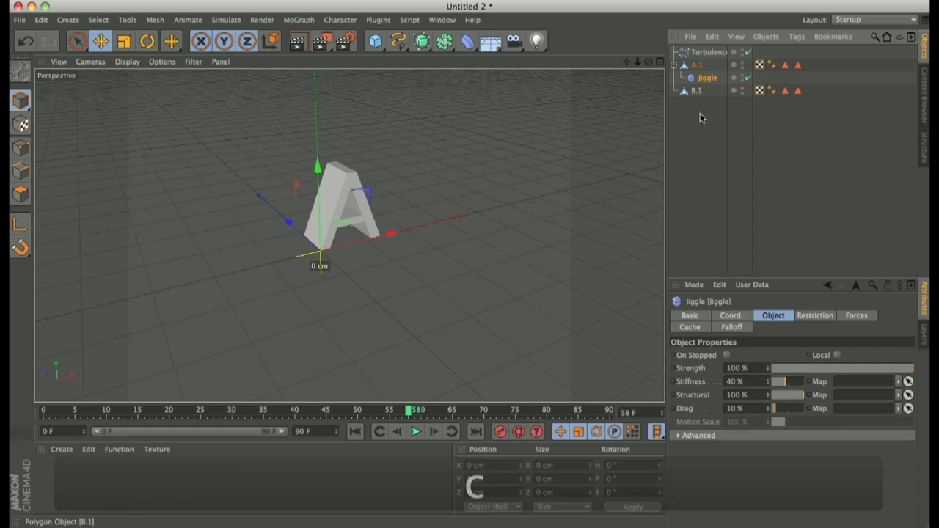
left_click(855, 316)
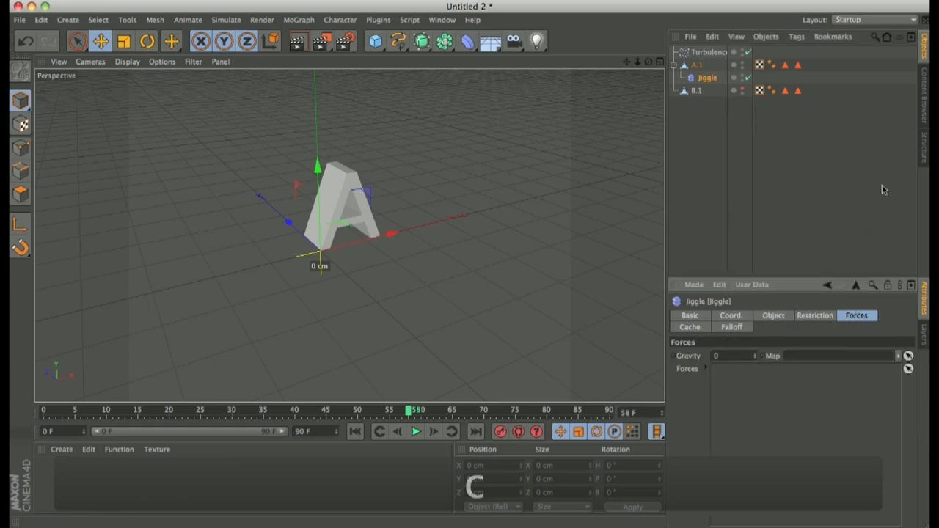
left_click_drag(707, 51, 776, 381)
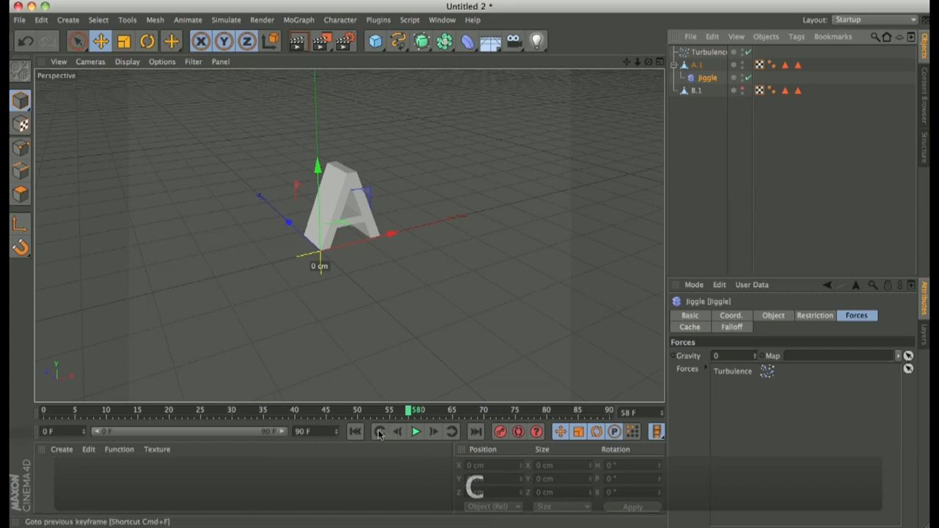
- Set Turbulence Strength to 250 cm and preview the deformation from frame 0
left_click(354, 432)
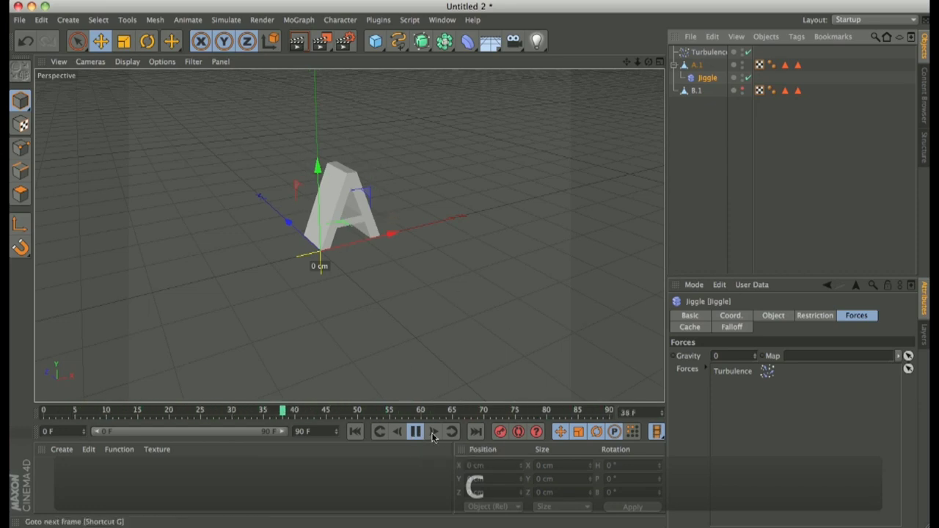
left_click(703, 54)
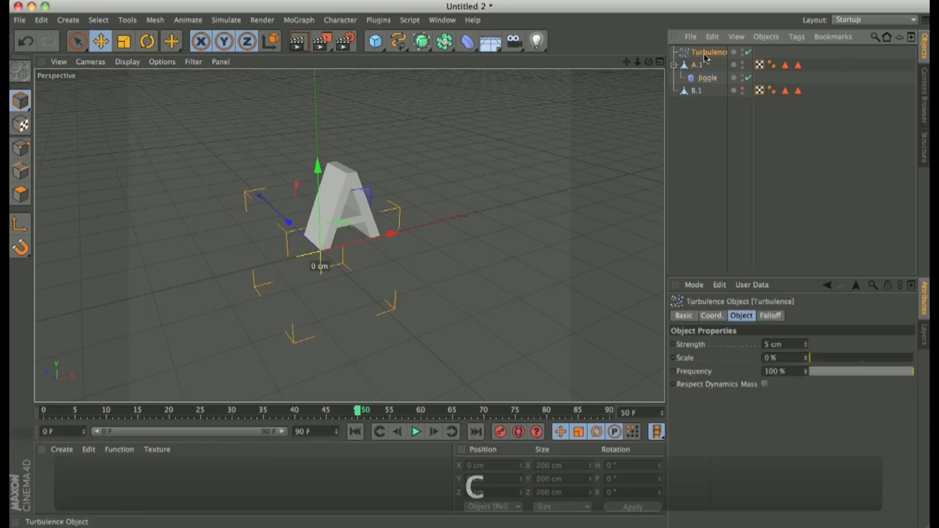
double_click(767, 344)
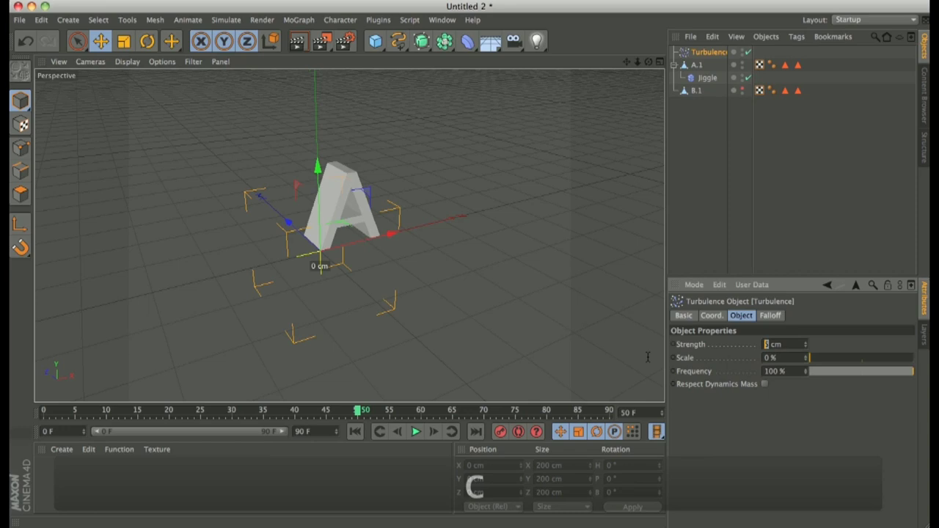
type("250")
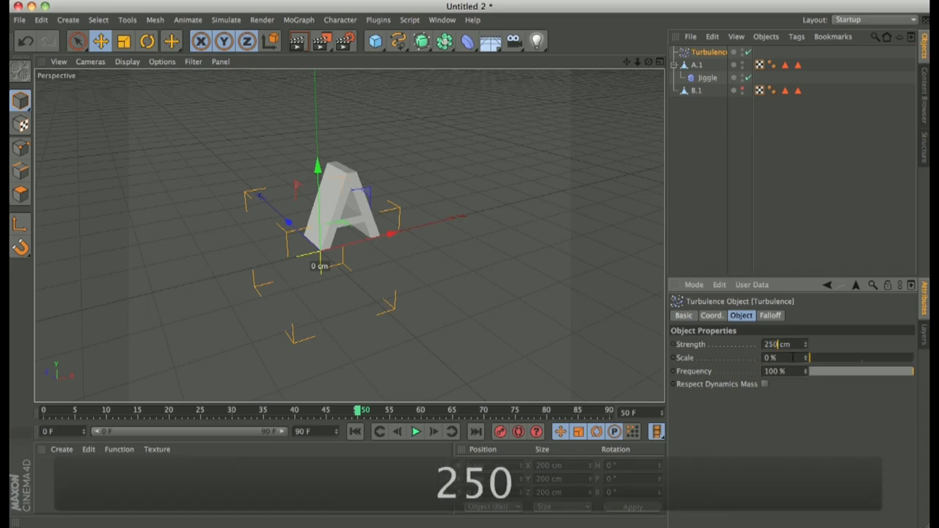
left_click(415, 431)
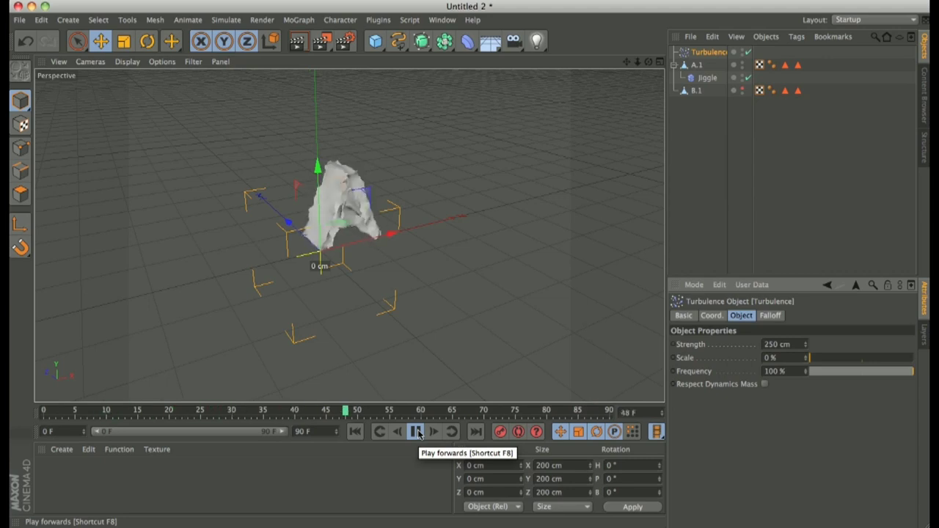
left_click(416, 431)
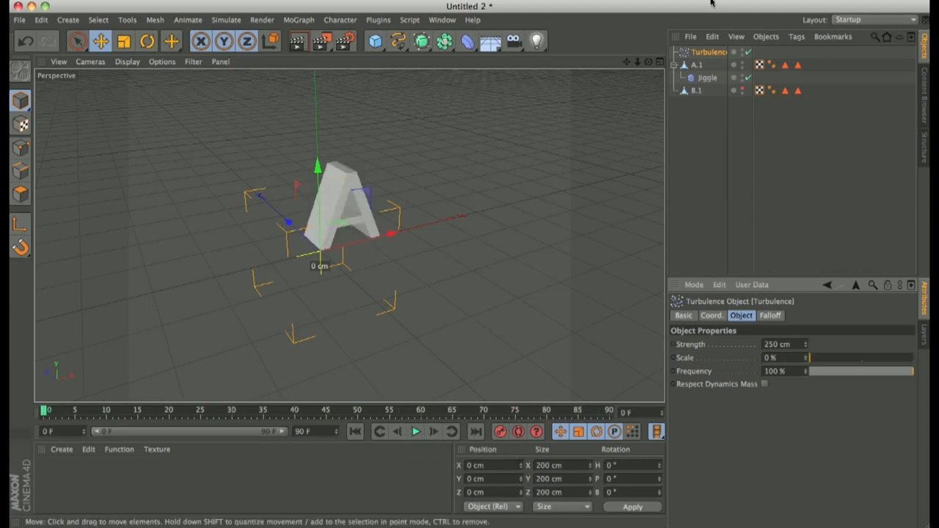
- Set the Jiggle deformer's Stiffness to 2% and Structural to 24% during playback
left_click(706, 78)
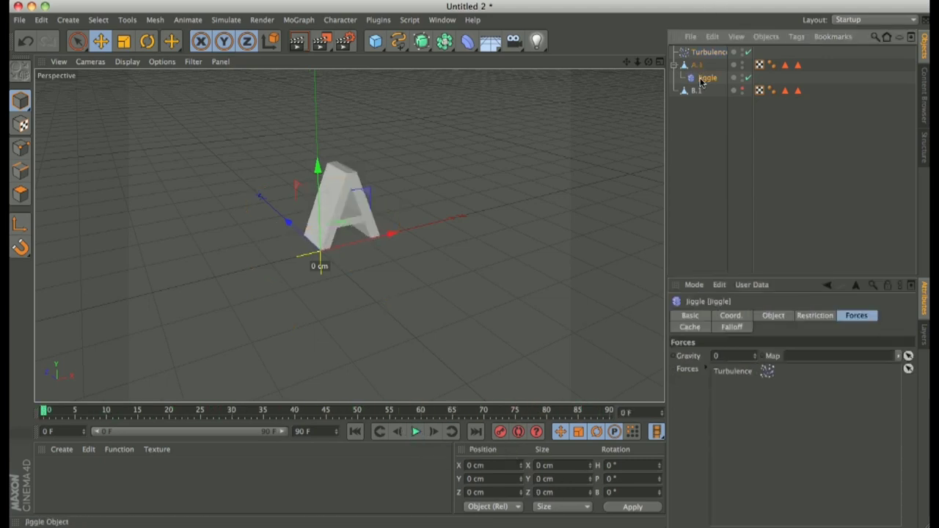
left_click(816, 315)
left_click(774, 315)
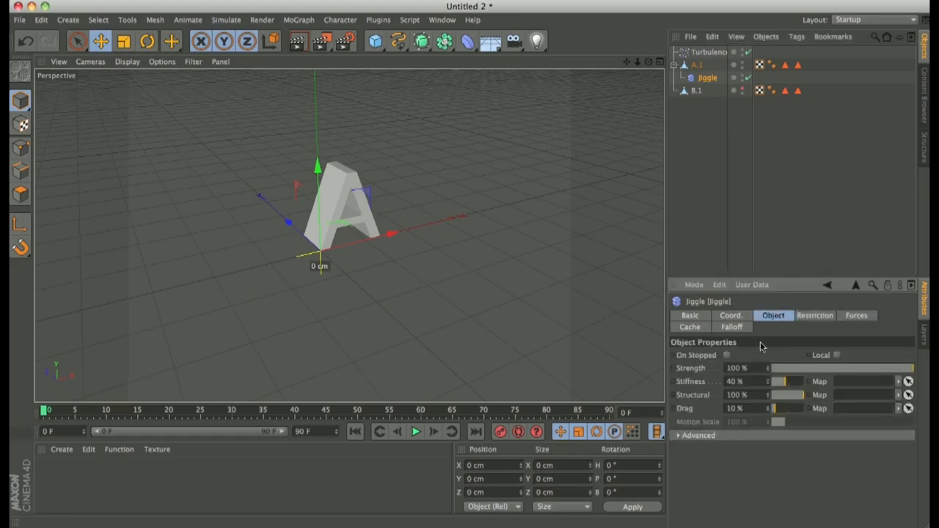
key("F8")
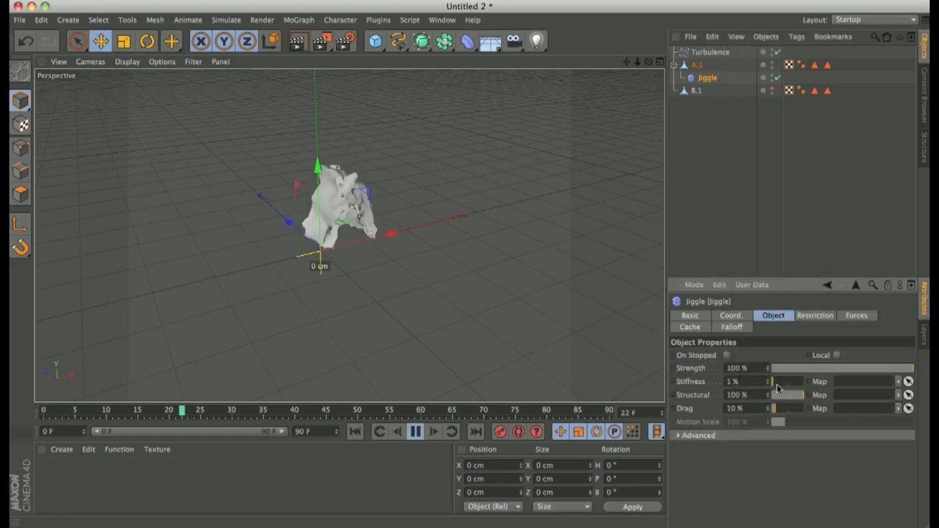
left_click(769, 379)
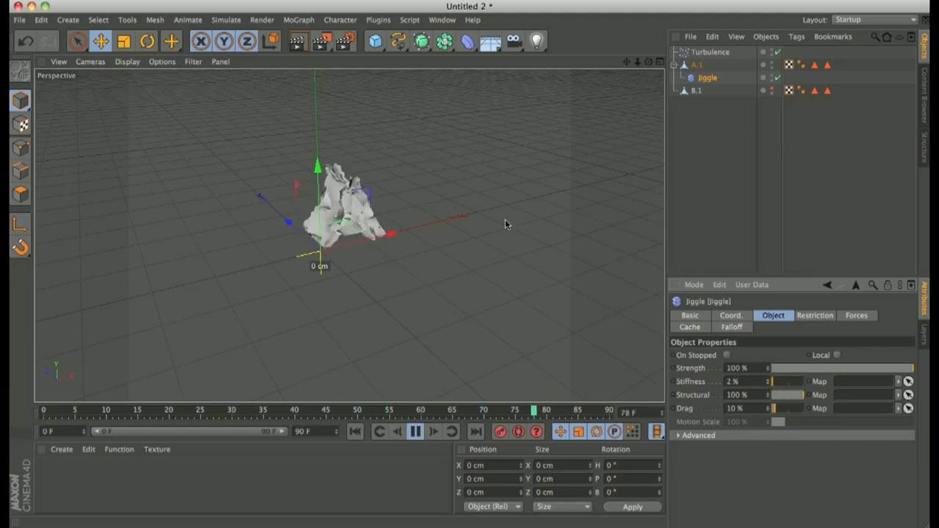
key("2")
left_click_drag(293, 215, 551, 323)
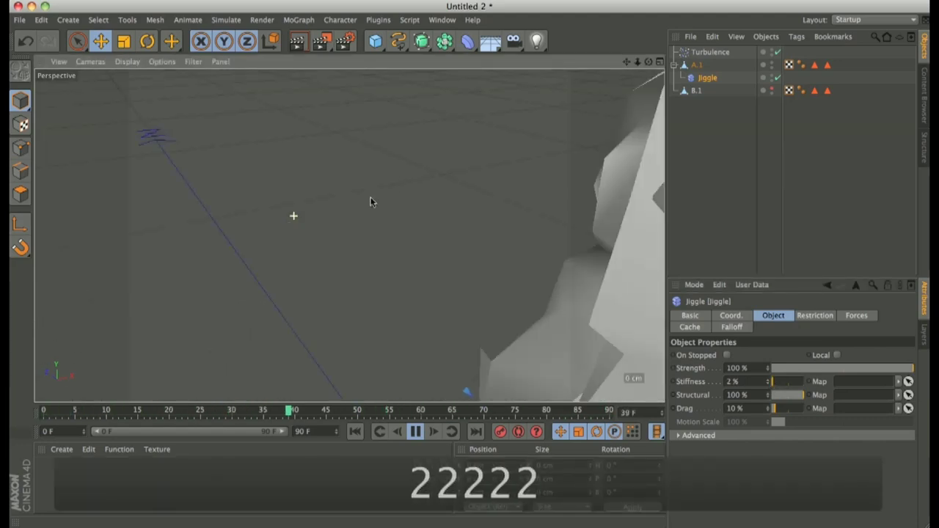
key("3")
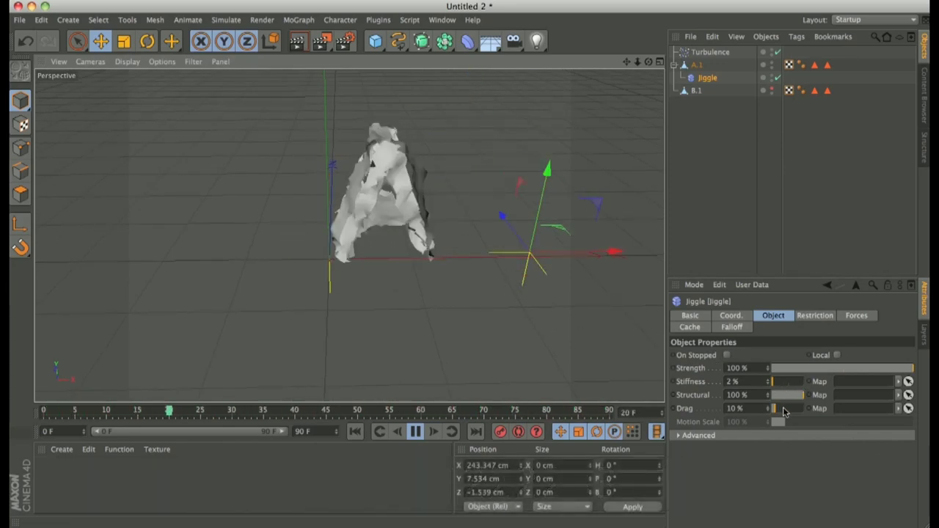
left_click_drag(800, 396, 779, 397)
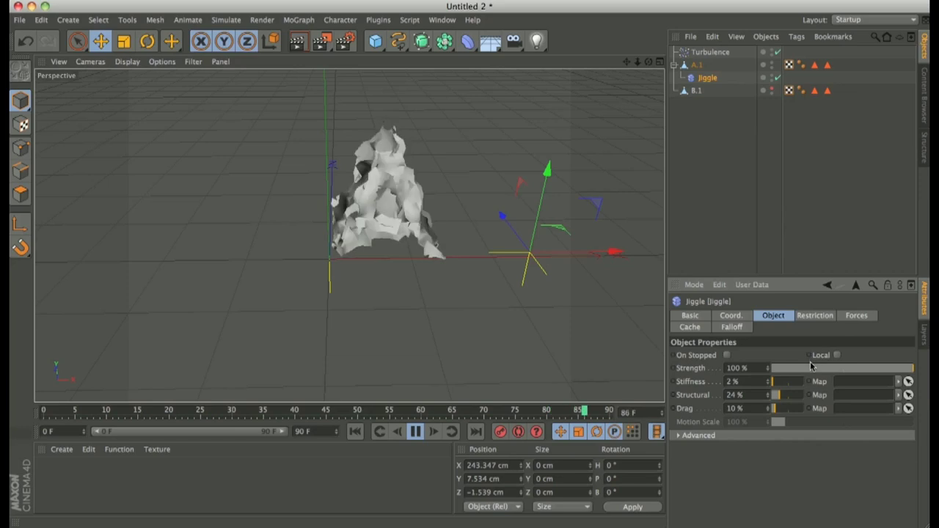
- Set Turbulence Scale to 39.63%, make the animation 300 frames, and show the full range on the timeline
left_click(723, 52)
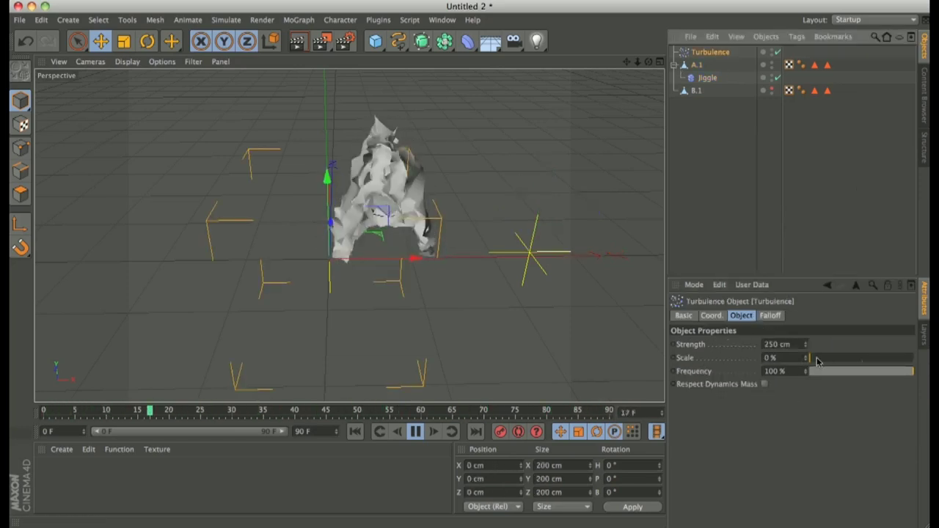
left_click_drag(806, 359, 812, 359)
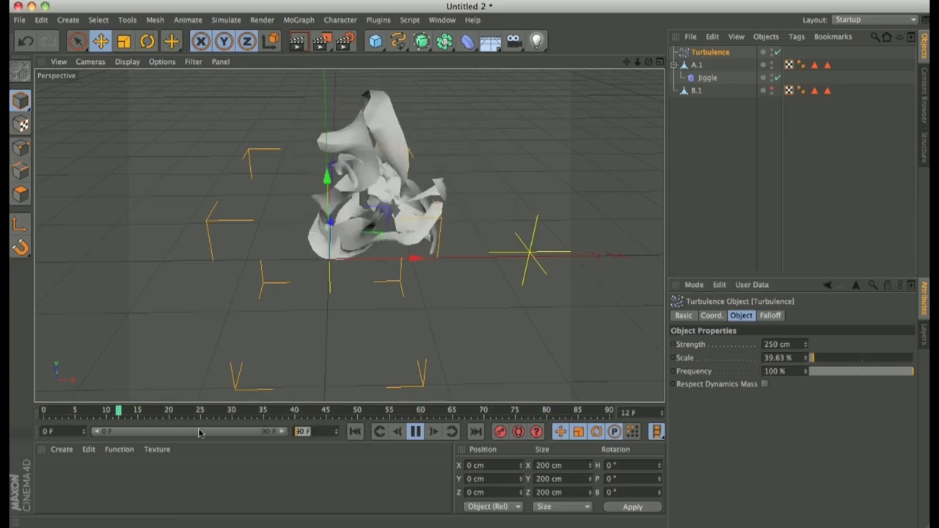
type("300")
key("Return")
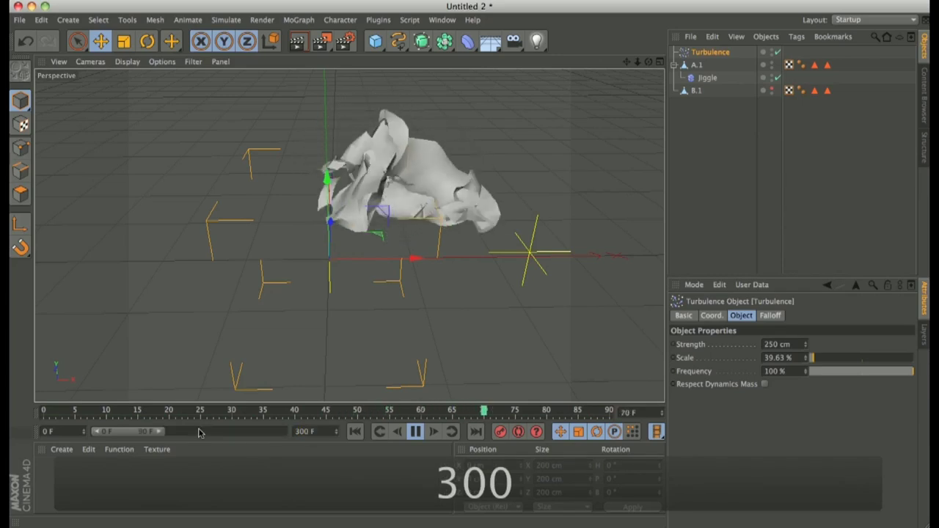
left_click_drag(160, 432, 285, 431)
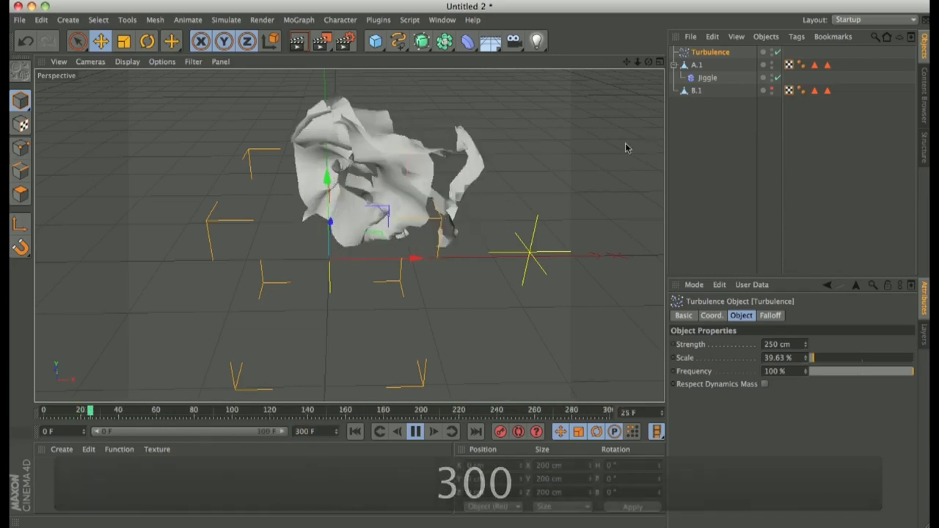
key("3")
left_click_drag(359, 223, 420, 229)
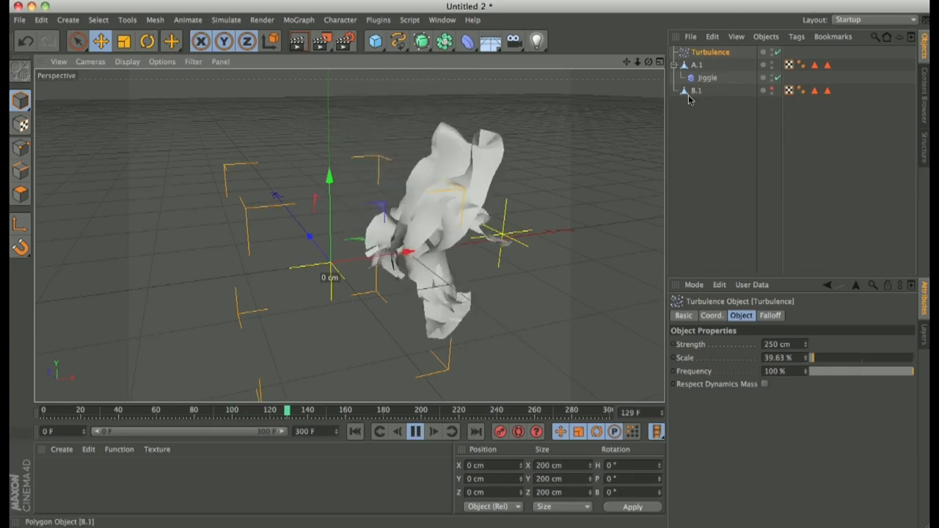
- Copy A.1's Jiggle deformer onto B.1, make letter B visible, then stop and rewind playback
left_click(706, 78)
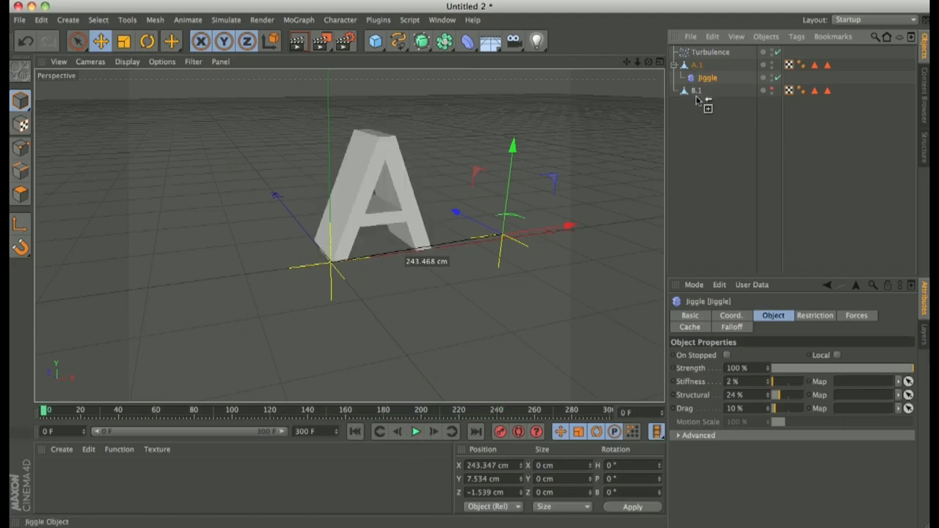
left_click_drag(697, 94, 697, 94, "ctrl")
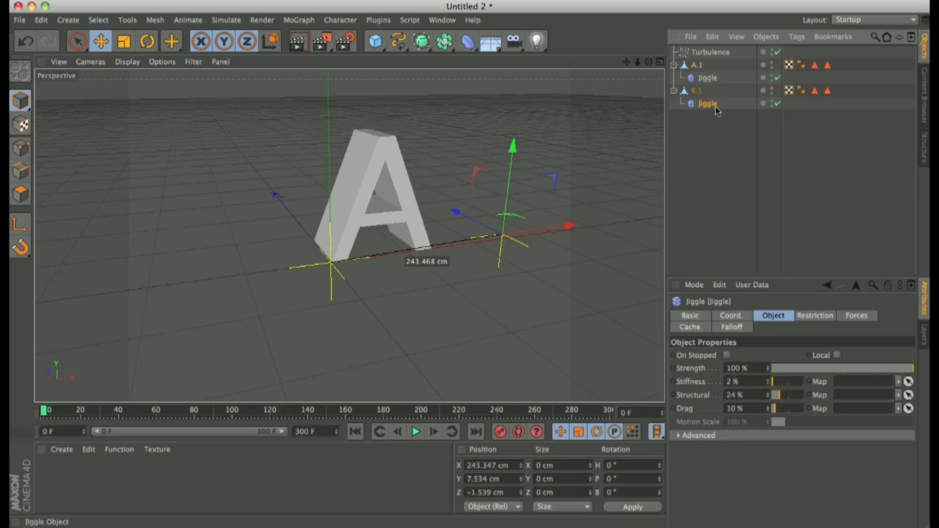
left_click(772, 90)
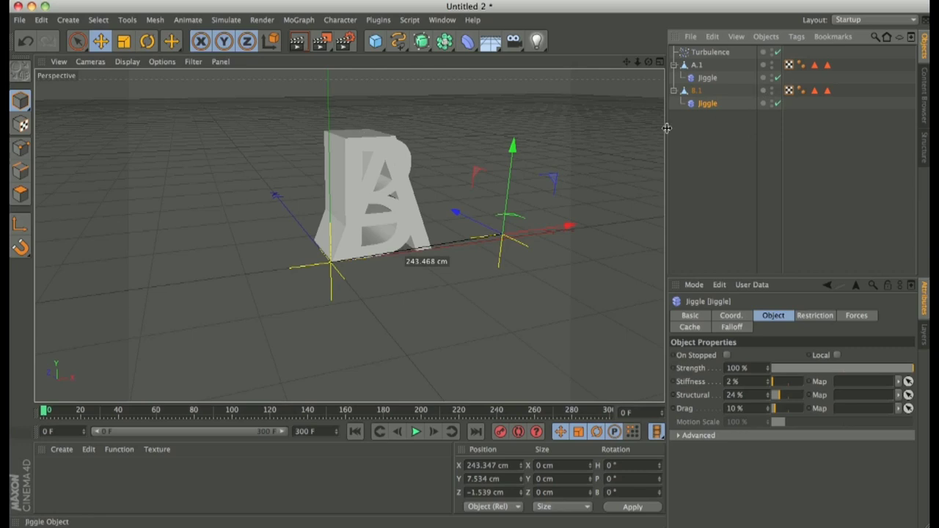
left_click(415, 434)
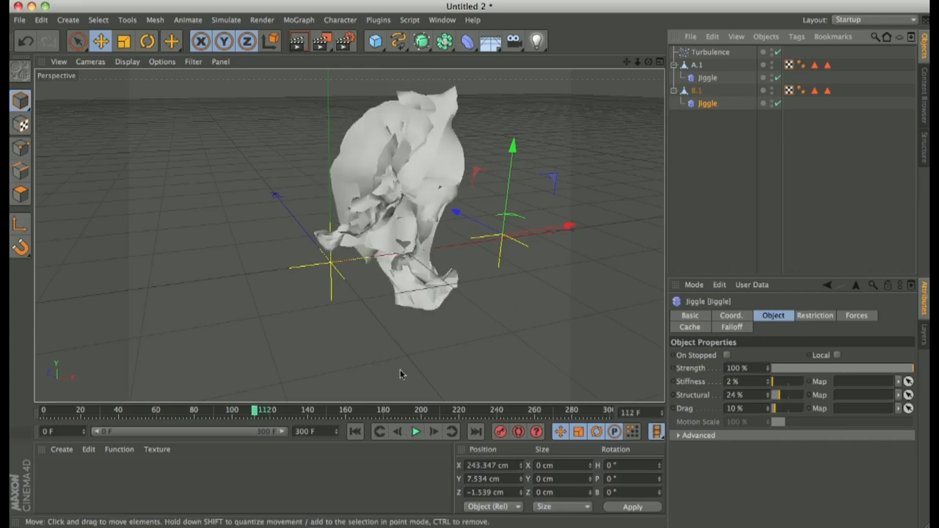
left_click(354, 431)
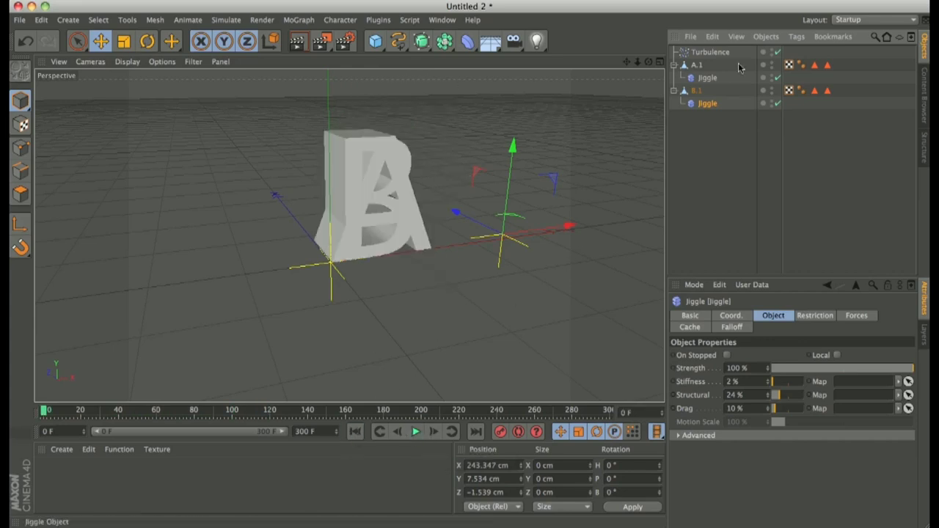
- Give B.1's Jiggle a Linear falloff oriented along +X and play to test it
left_click(732, 328)
left_click(708, 105, "shift")
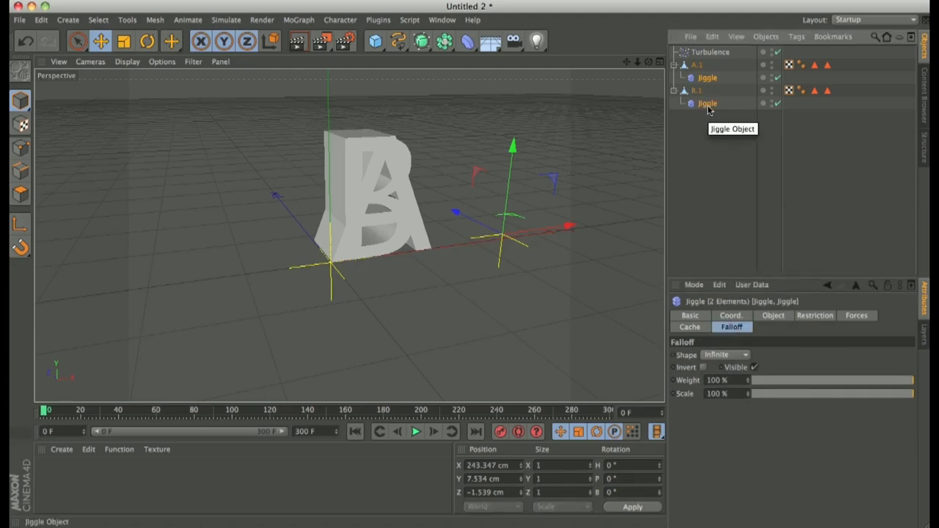
left_click(715, 355)
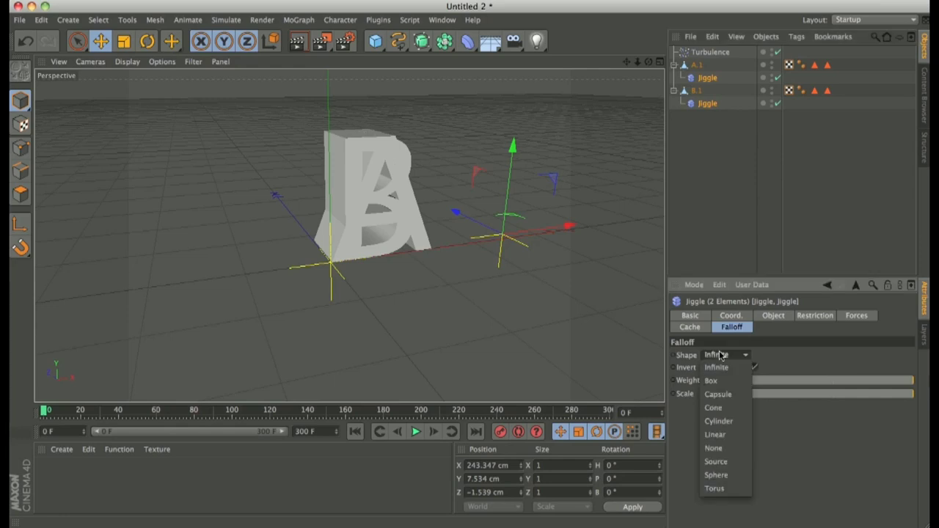
left_click(724, 434)
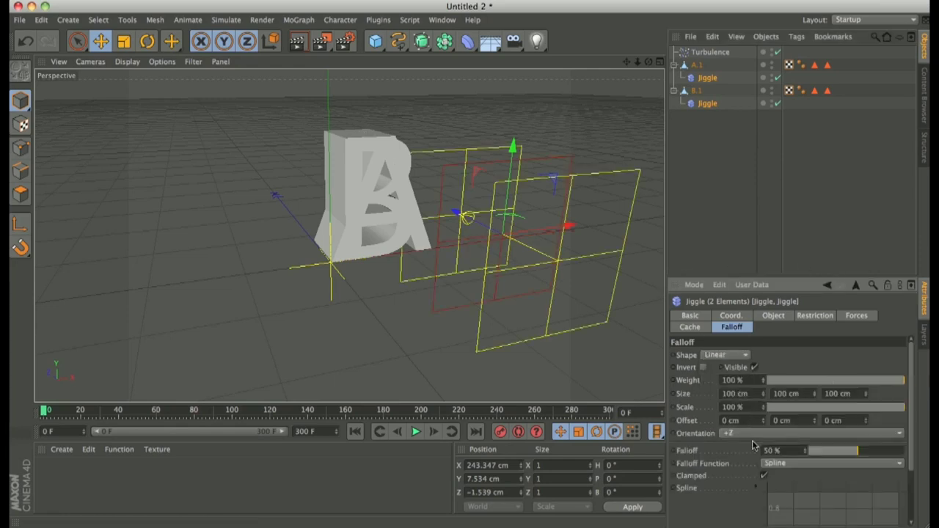
left_click(762, 434)
left_click(755, 445)
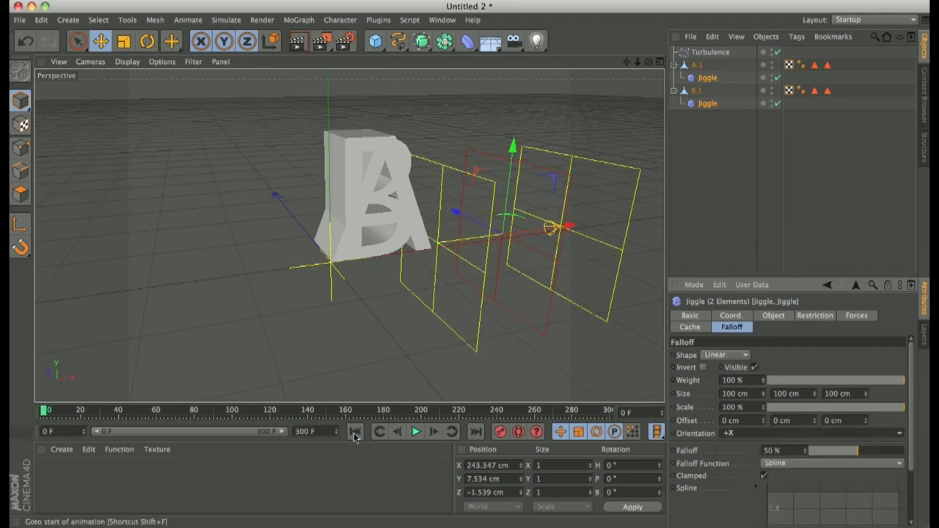
left_click(416, 432)
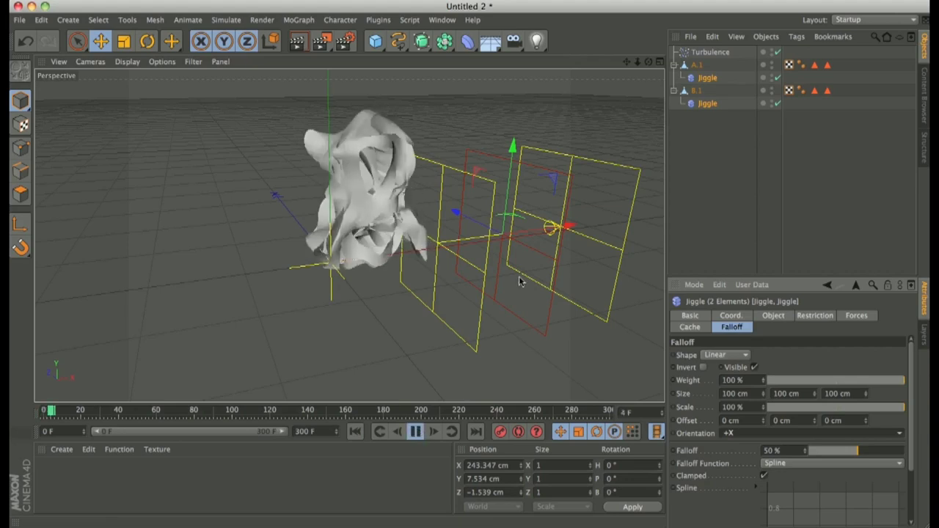
- With letter B hidden, try sliding A.1's Jiggle along X, undo it, then stop and rewind to frame 0
left_click(728, 76)
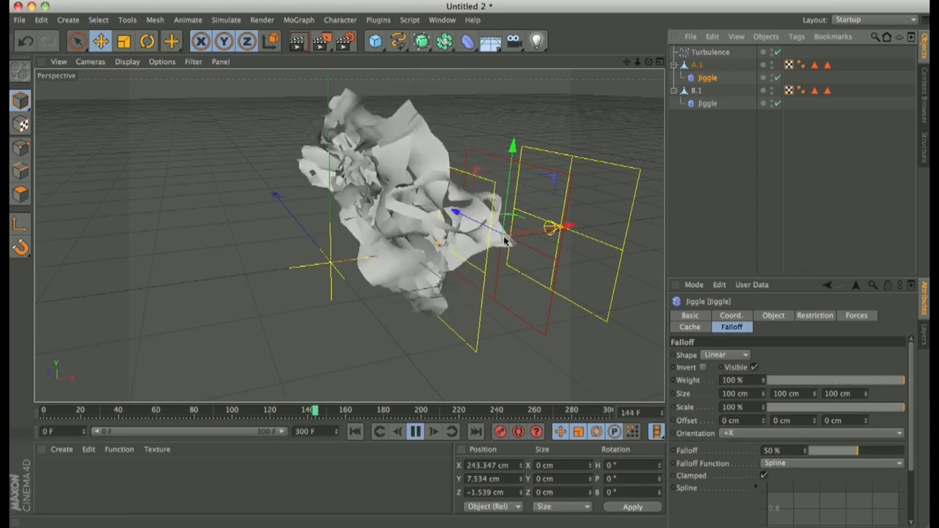
key("2")
left_click_drag(579, 171, 463, 177)
key("3")
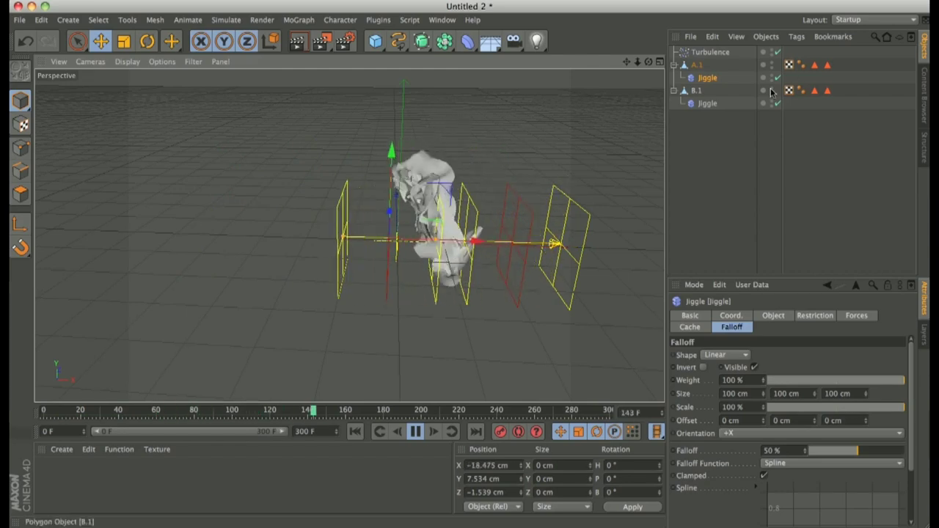
left_click(772, 90)
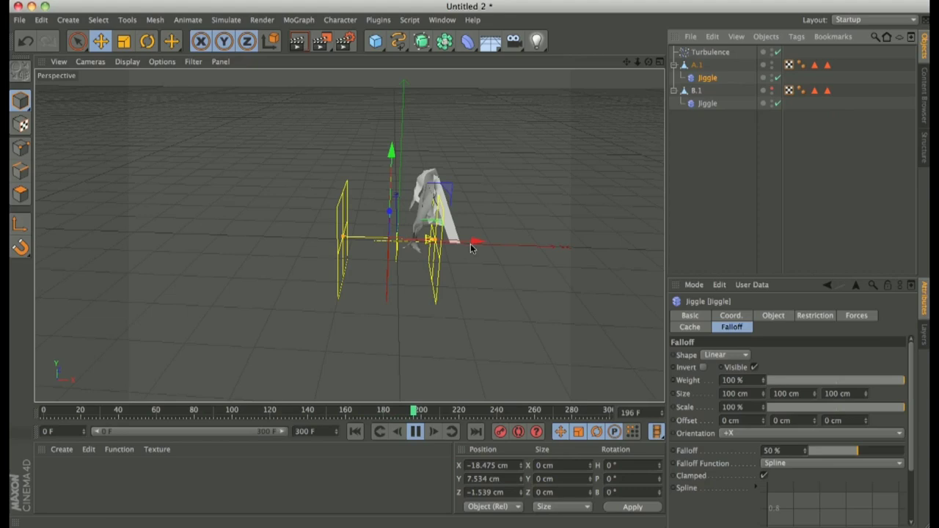
key("2")
left_click_drag(477, 209, 437, 254)
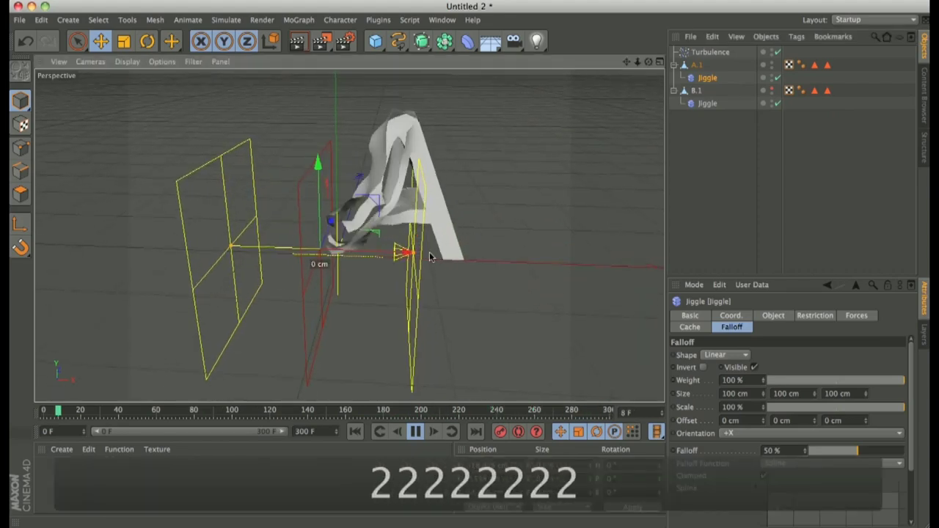
left_click_drag(373, 256, 308, 194)
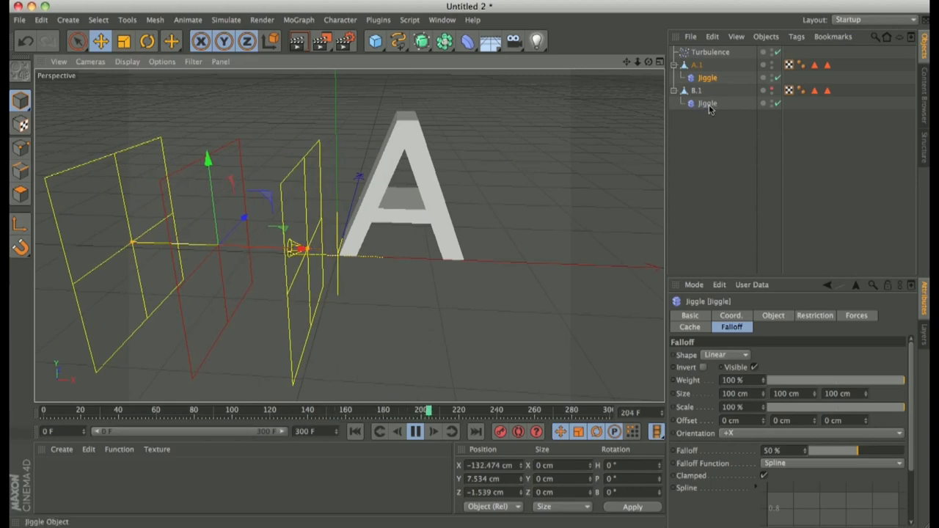
key("super+z")
key("super+z")
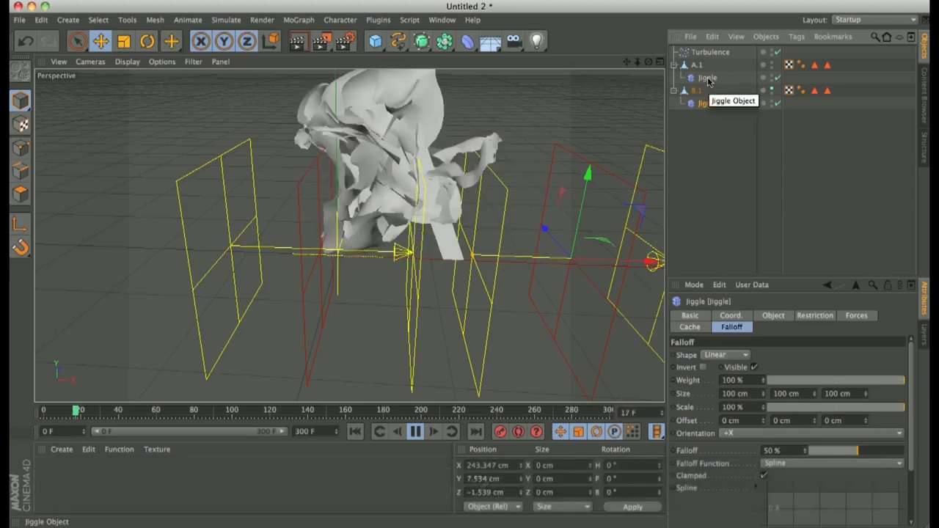
left_click(415, 431)
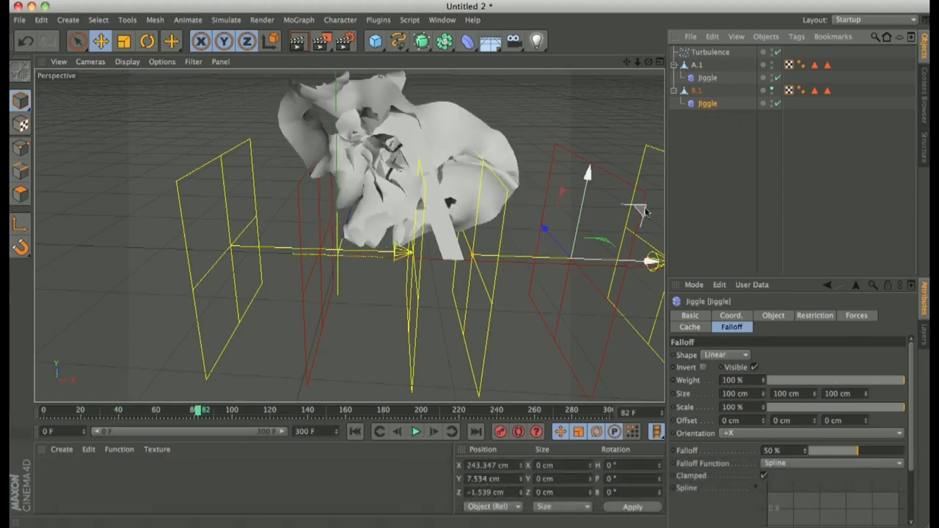
left_click(355, 432)
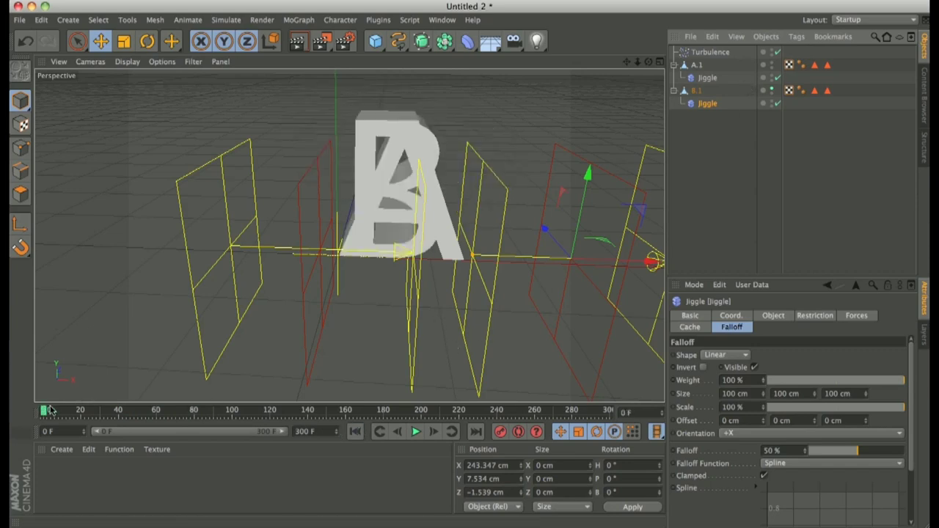
- With auto keyframing on, key A.1's Jiggle moving along X to 246.415 cm at frame 100
left_click(519, 432)
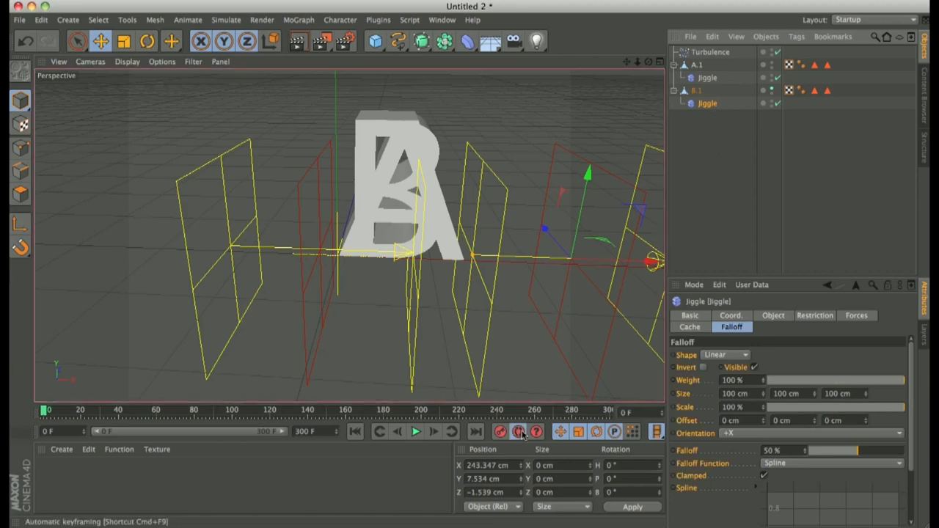
left_click(711, 79)
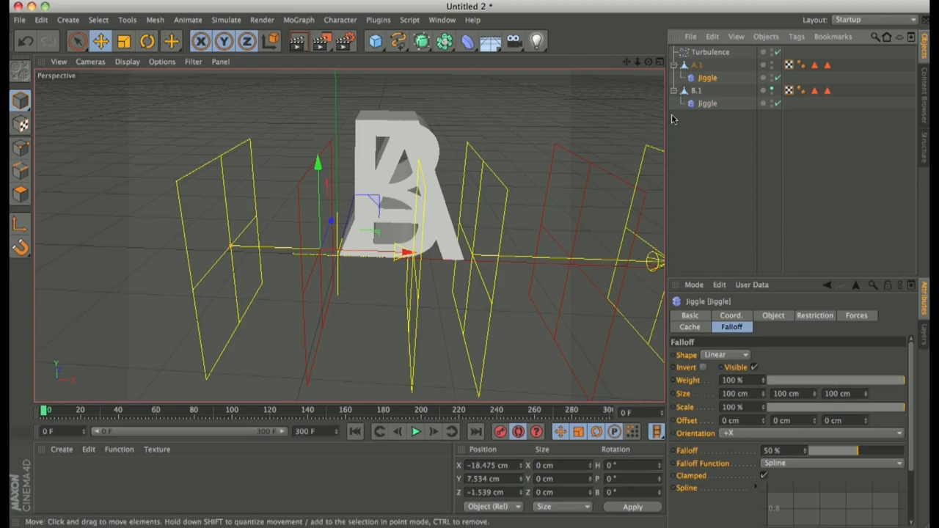
left_click(717, 242)
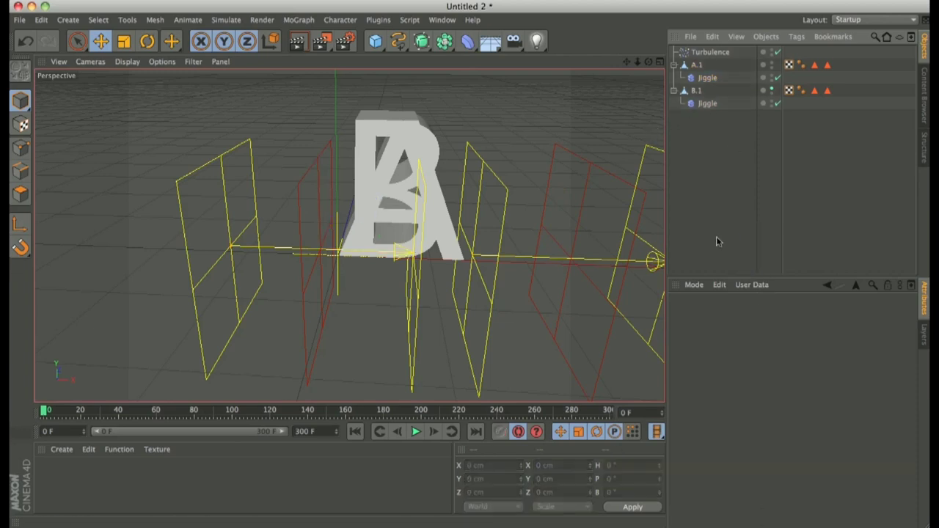
left_click(707, 78)
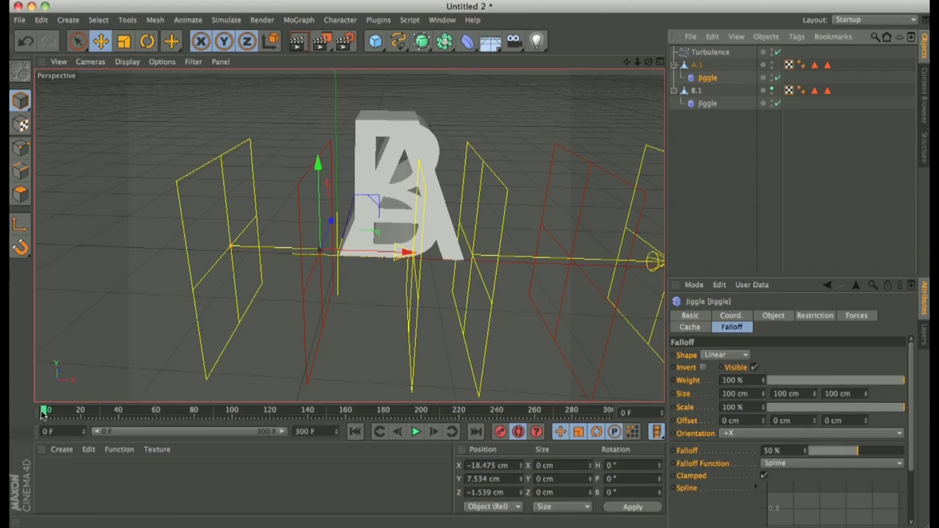
left_click_drag(43, 413, 234, 415)
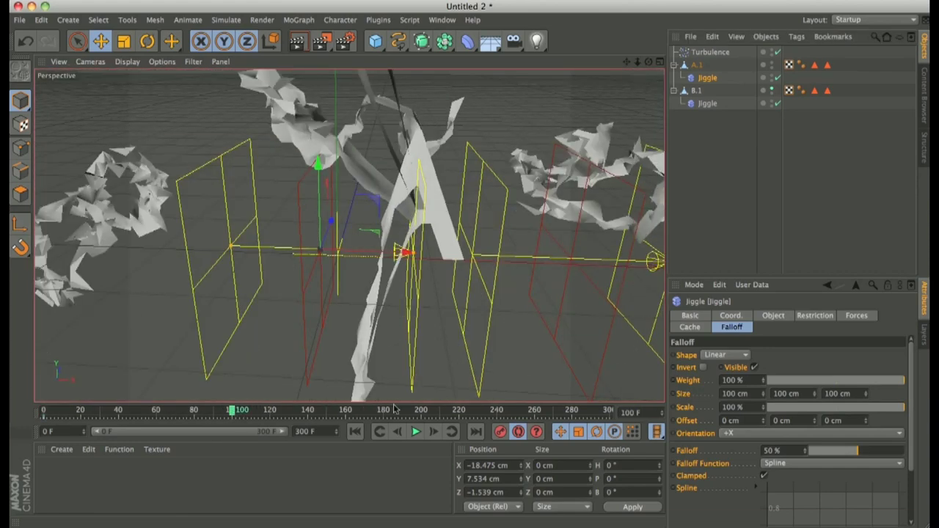
left_click_drag(342, 252, 593, 269)
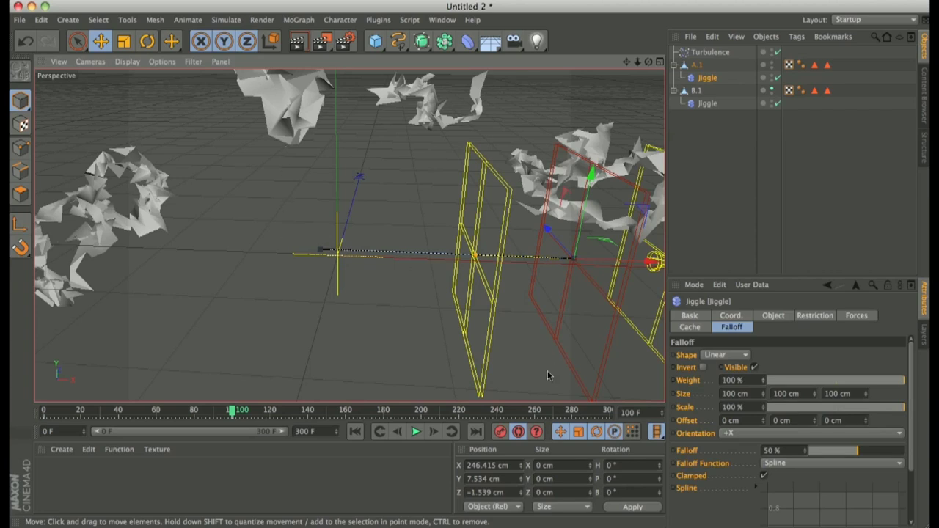
- Calculate A.1's Jiggle cache (5.635 MB) from frame 0 and play back the cached shattering
left_click(355, 431)
left_click(690, 328)
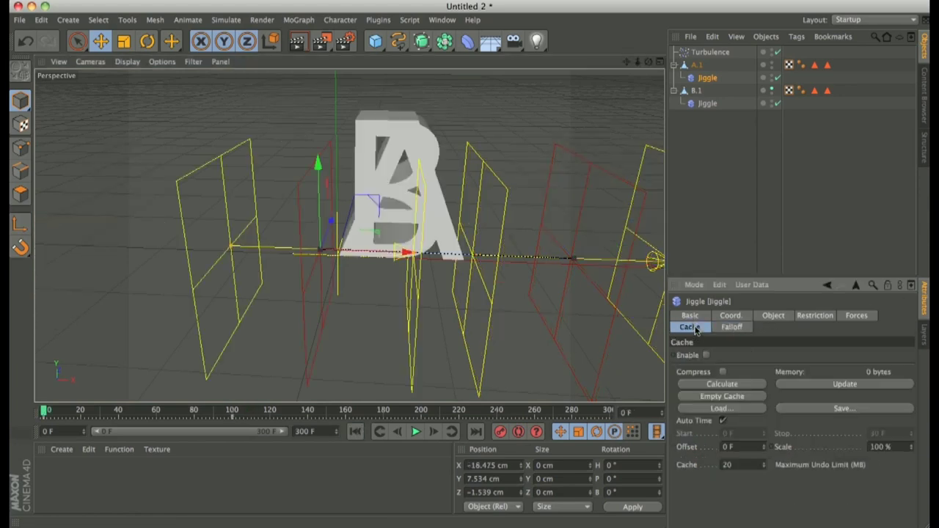
left_click(739, 383)
left_click_drag(42, 415, 10, 412)
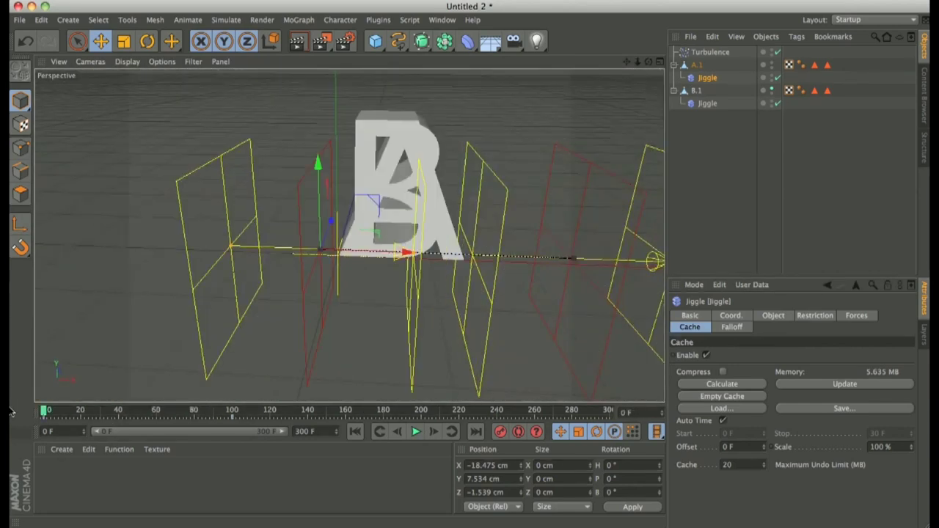
left_click(416, 432)
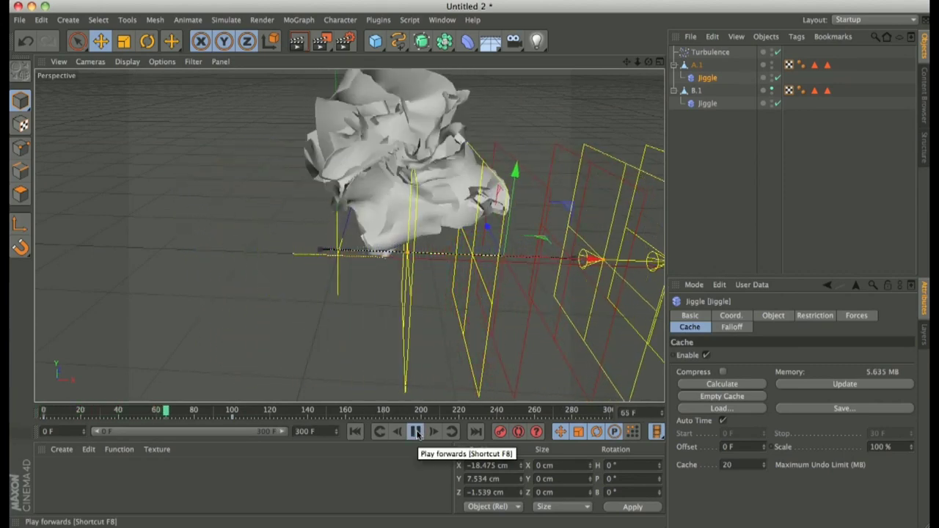
left_click(416, 432)
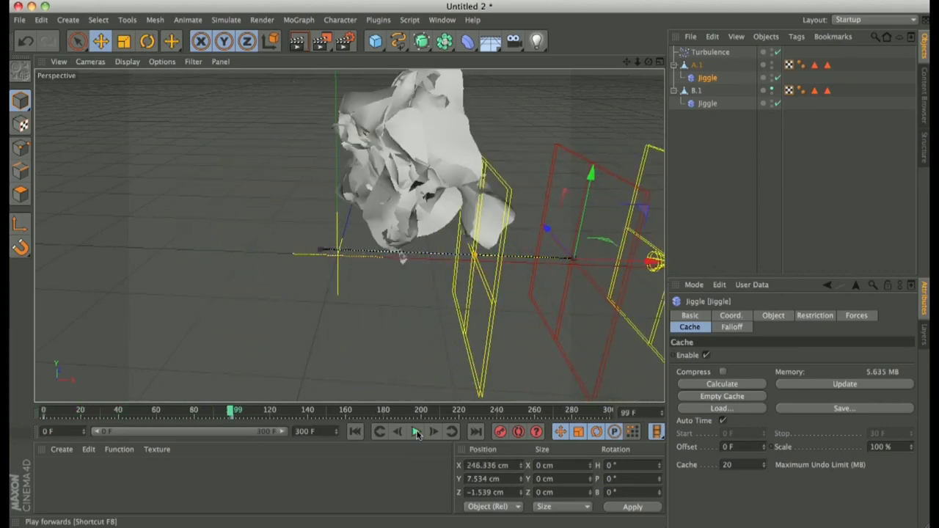
- Key B.1's Jiggle sweeping from the left at frame 0 to X 245.932 cm at frame 100
left_click(354, 431)
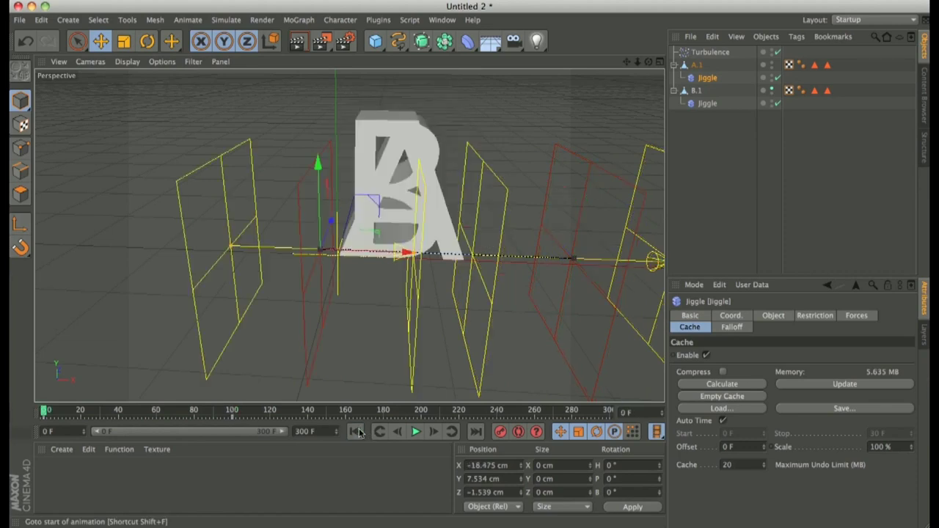
left_click(696, 91)
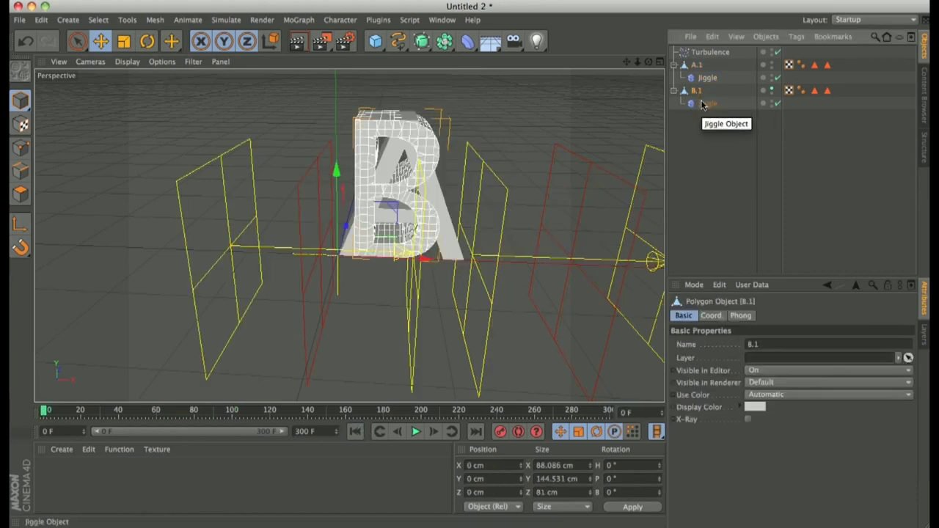
left_click(705, 102)
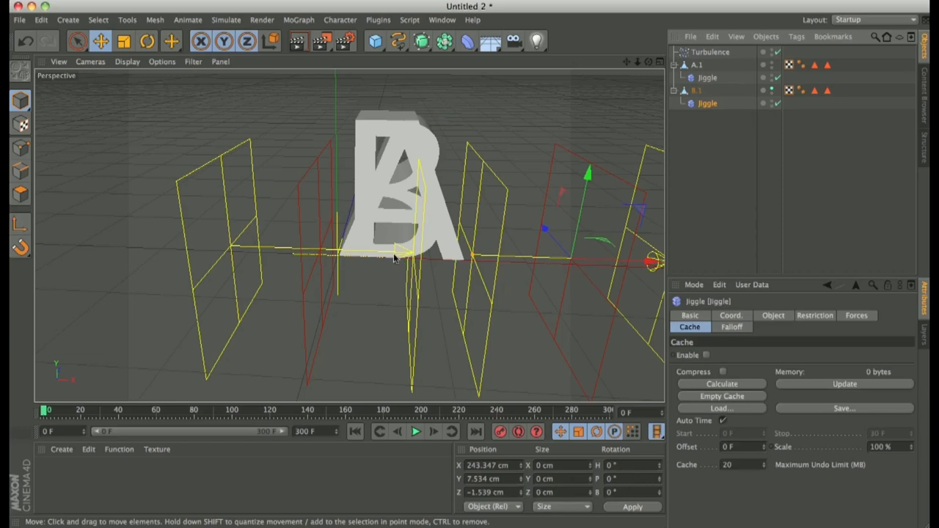
left_click_drag(651, 262, 262, 282)
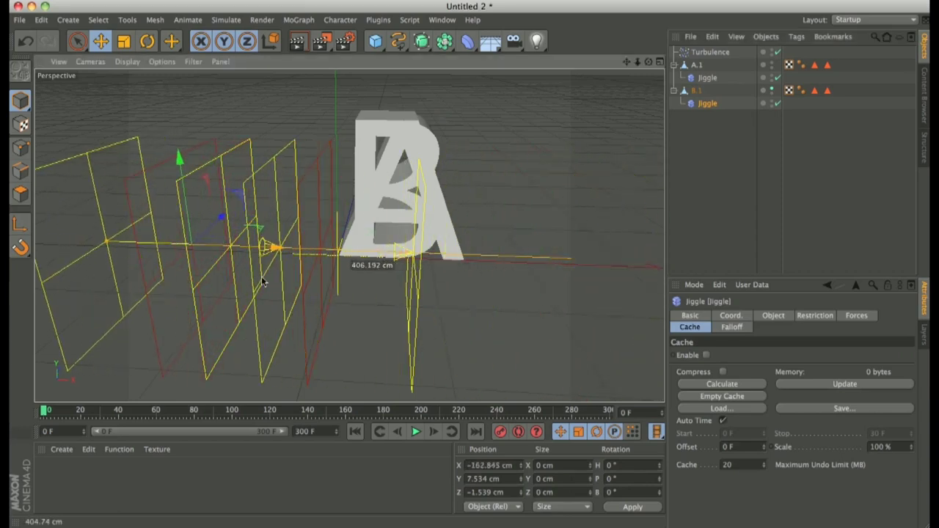
left_click(517, 432)
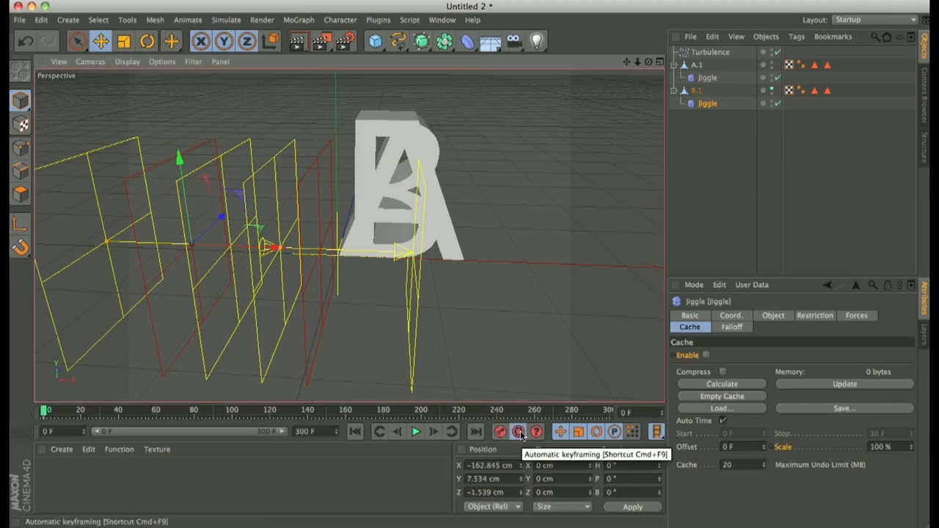
left_click_drag(44, 412, 231, 415)
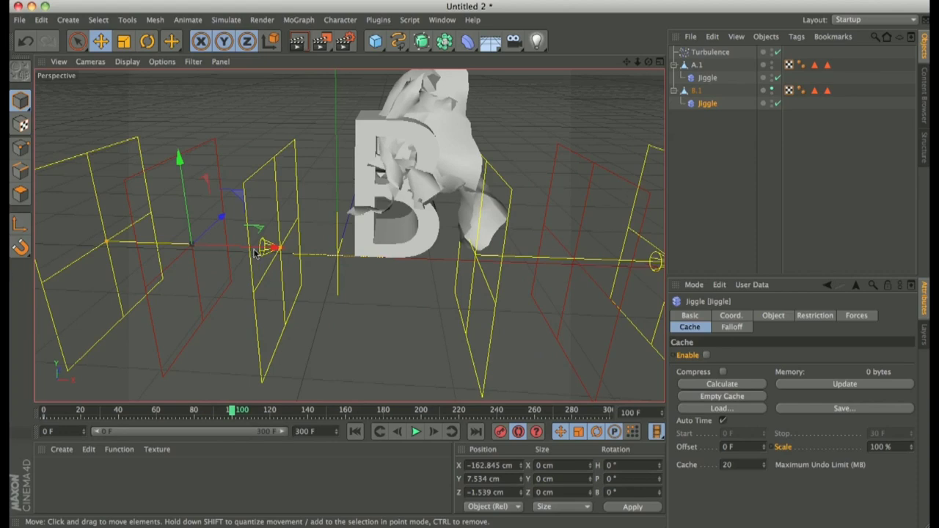
left_click_drag(243, 249, 630, 232)
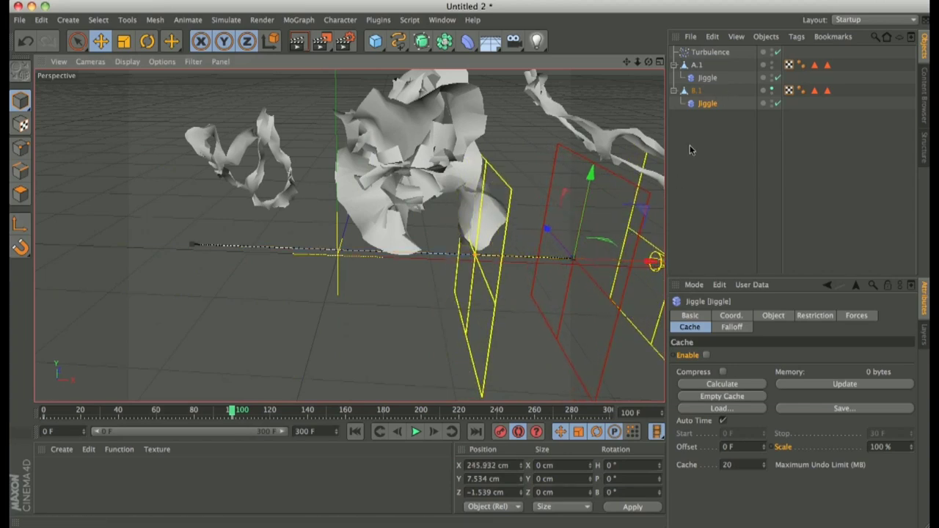
- Turn off auto keyframing and calculate B.1's Jiggle cache (10.058 MB)
left_click(517, 431)
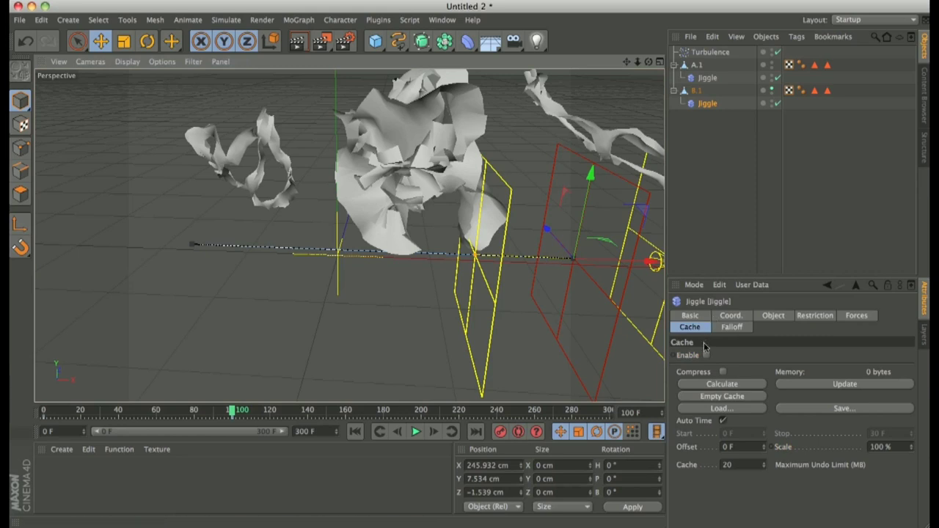
left_click(706, 384)
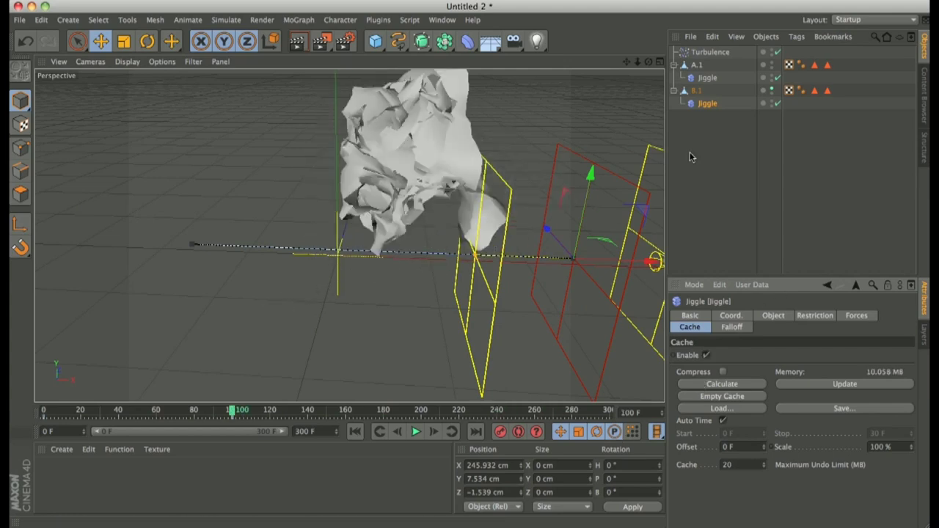
left_click(704, 106)
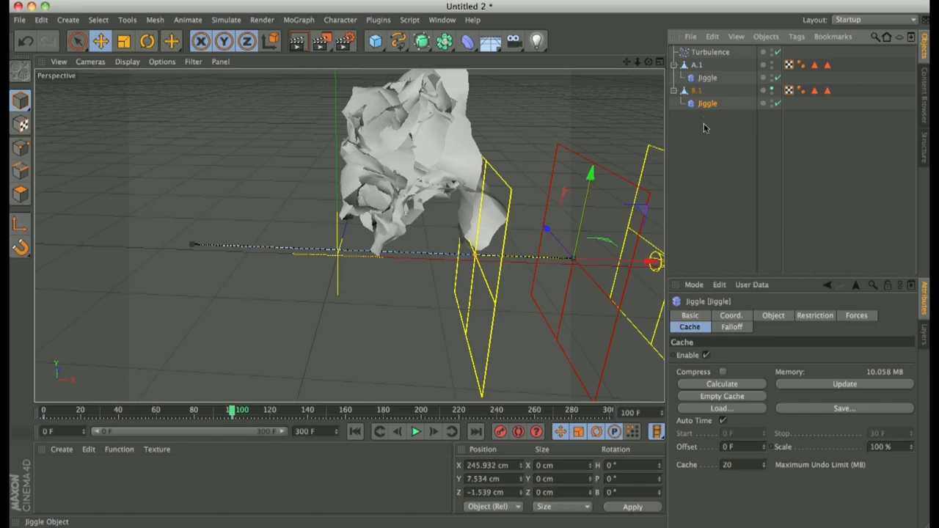
- Review the Jiggle's forces, object and falloff settings, then play the animation from frame 0
left_click(856, 316)
left_click(815, 315)
left_click(778, 316)
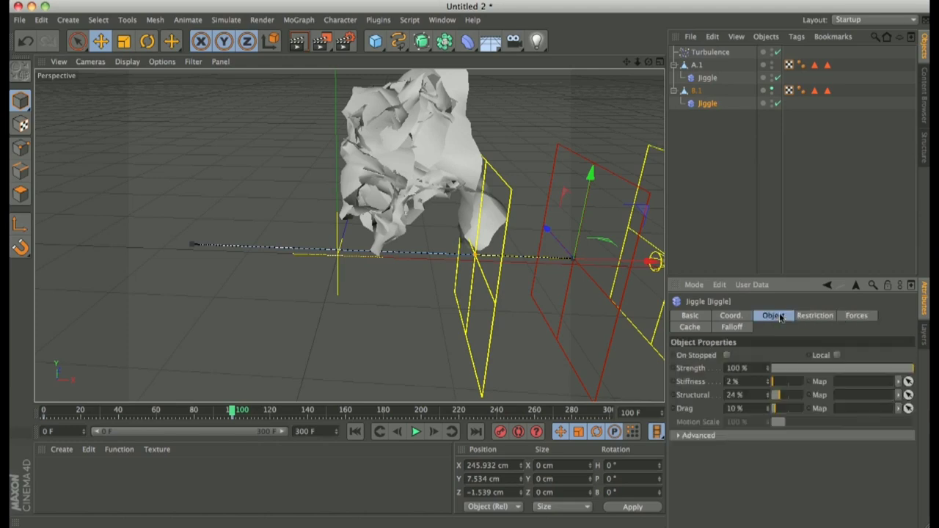
left_click(736, 327)
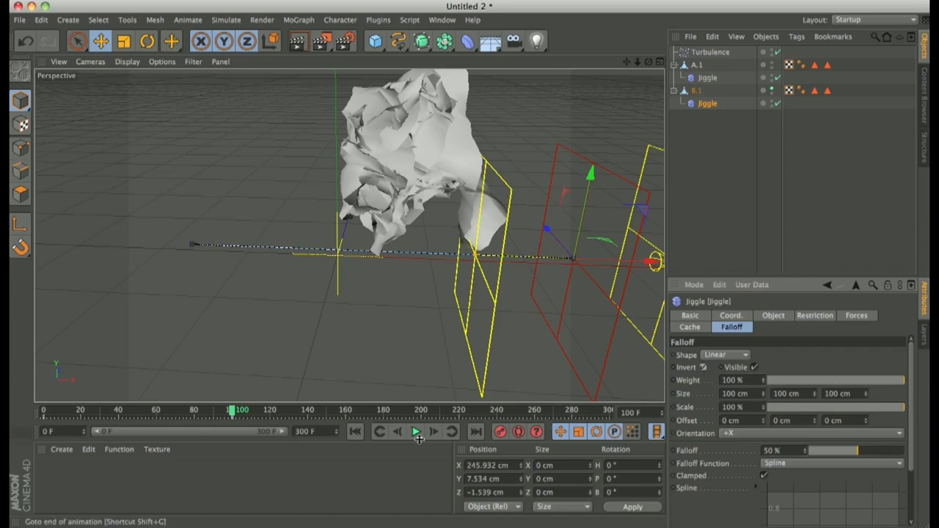
left_click(354, 431)
left_click(415, 433)
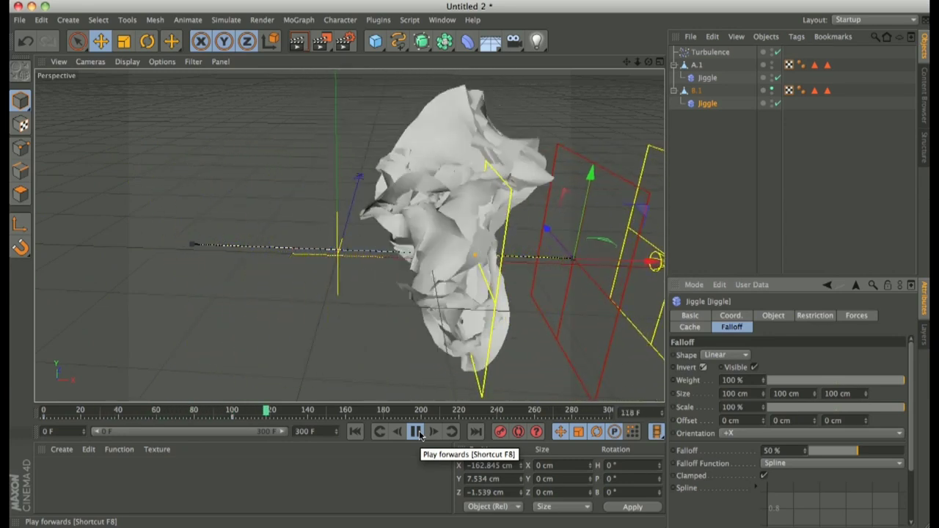
left_click(416, 433)
- Recalculate B.1's Jiggle cache from frame 0, then play and scrub the cached animation
left_click(353, 432)
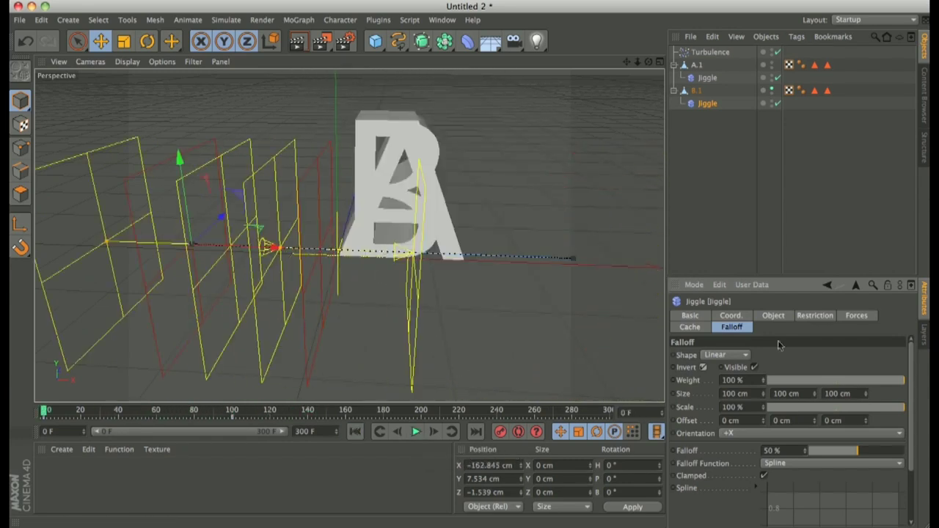
left_click(693, 330)
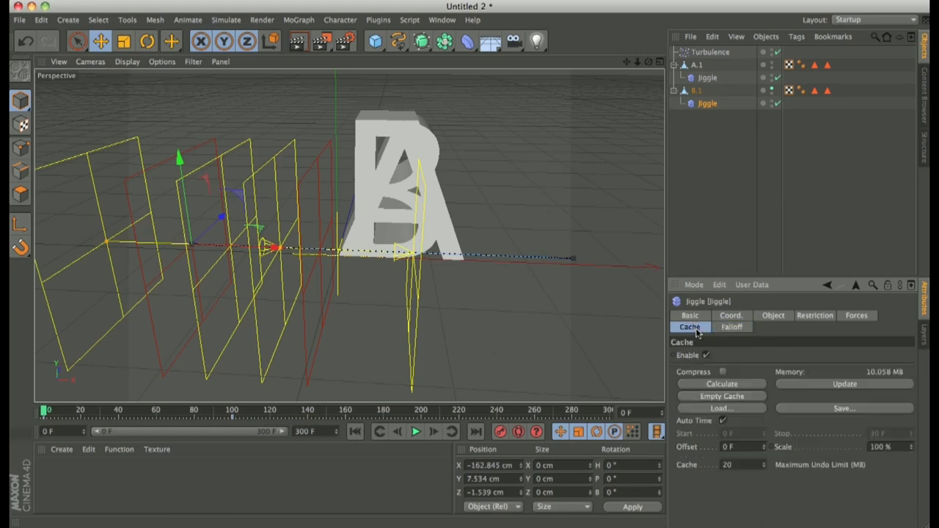
left_click(700, 382)
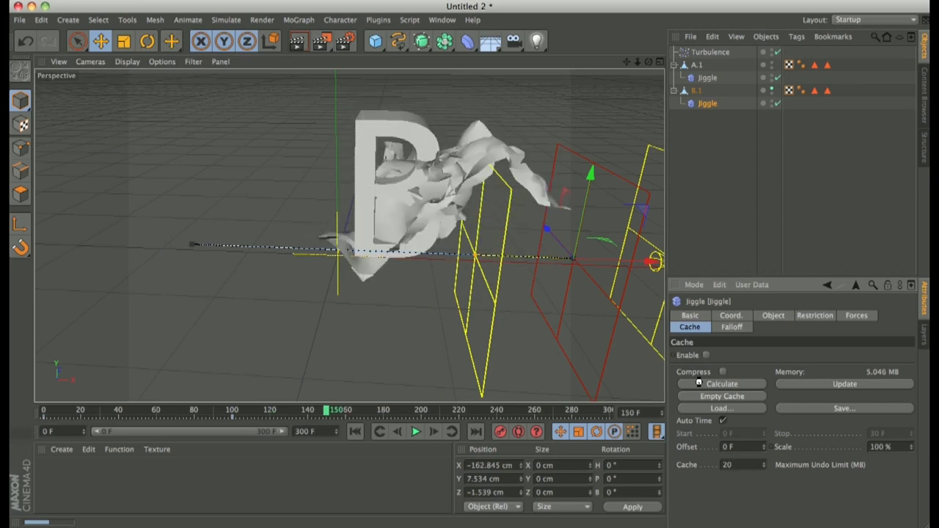
left_click(416, 433)
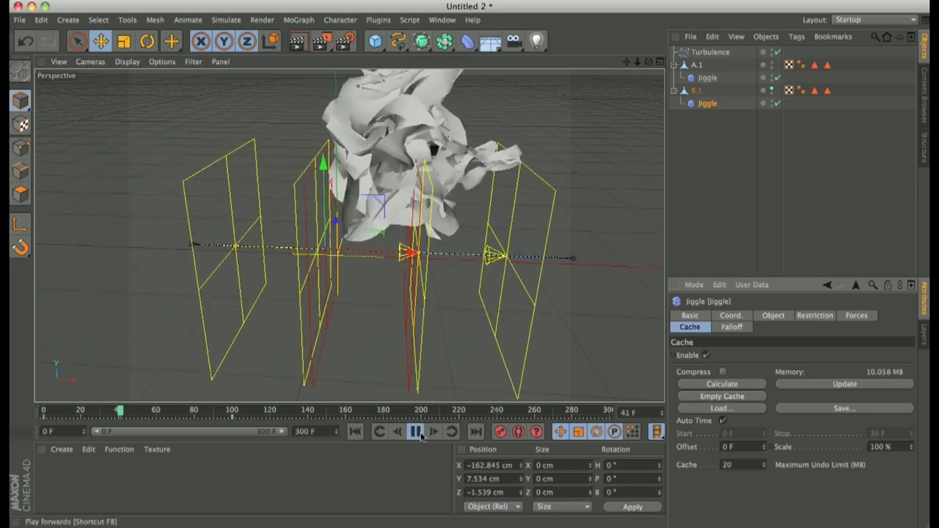
left_click(415, 433)
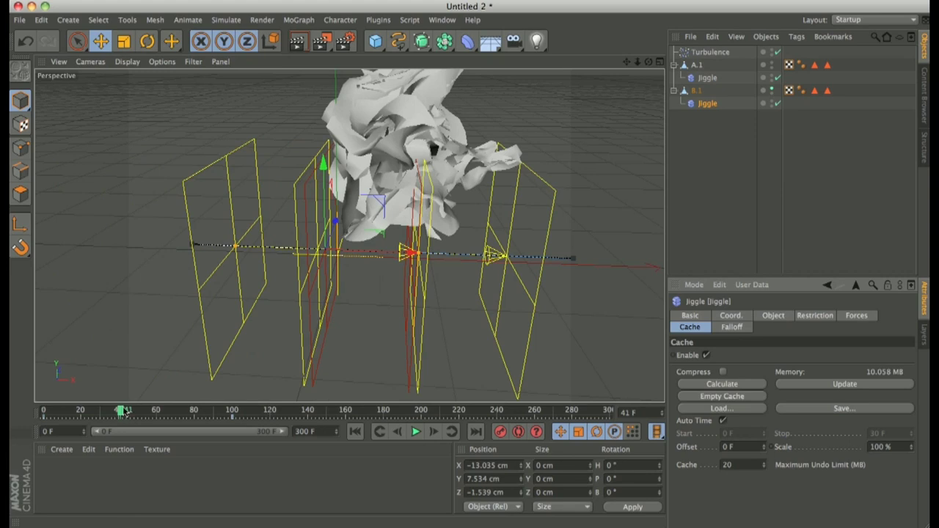
left_click_drag(123, 411, 112, 432)
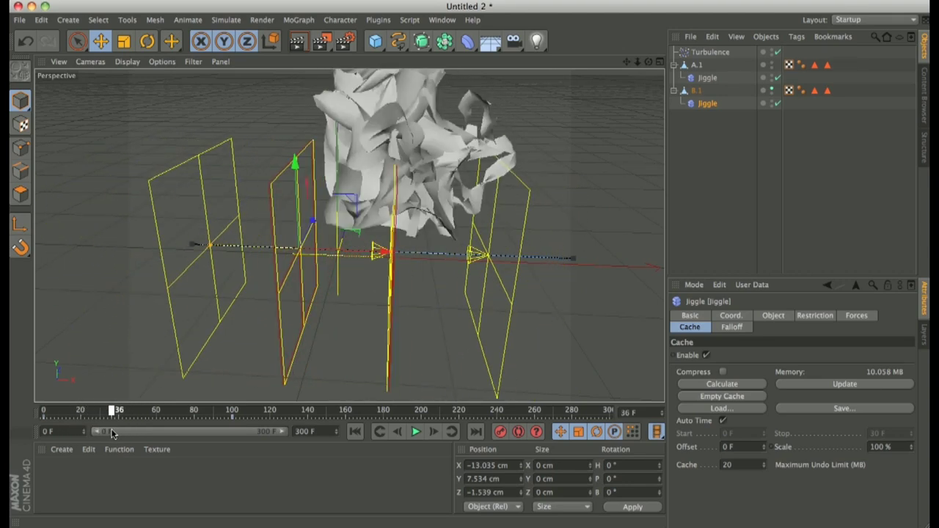
- Select A.1 and move the timeline to frame 35, where the letters swap
left_click(700, 68)
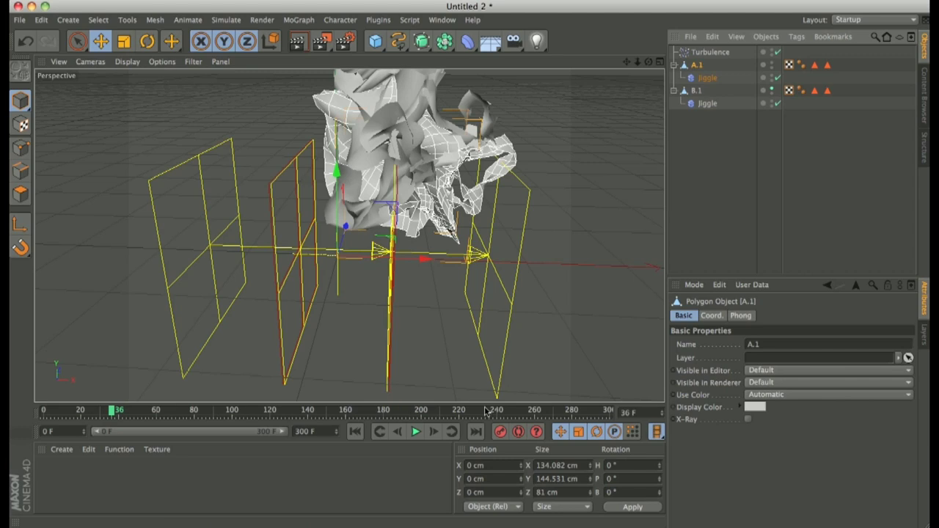
left_click_drag(486, 411, 766, 107)
left_click(184, 410)
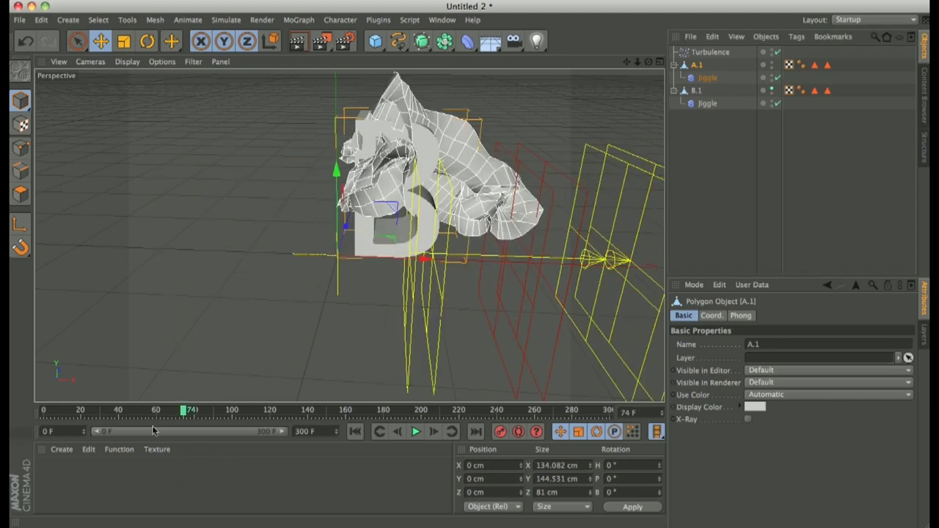
left_click_drag(187, 415, 112, 413)
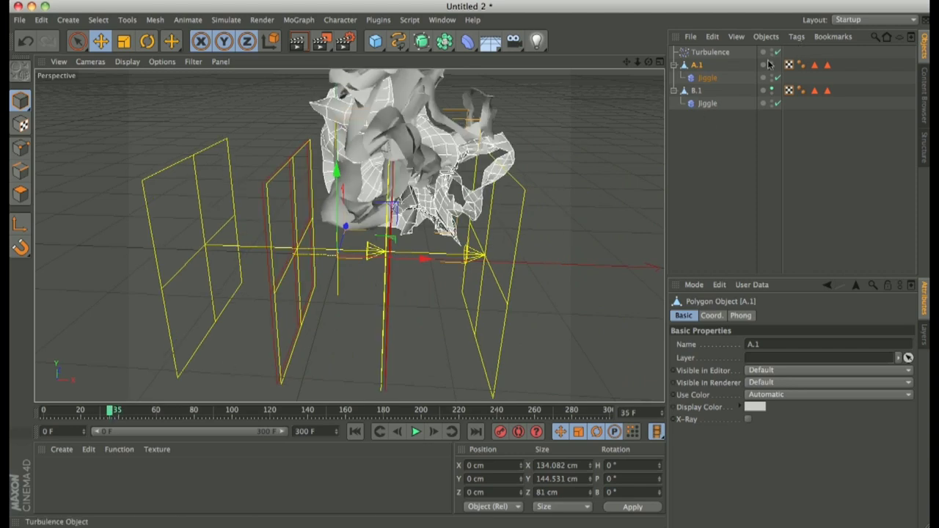
- Turn on auto keyframing and key A.1 visible in editor and renderer at frame 35
left_click(517, 432)
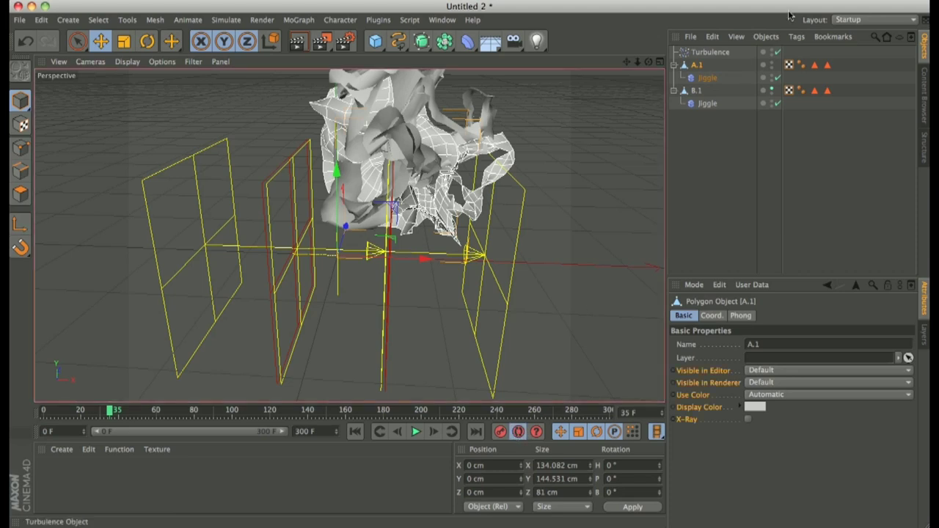
left_click(695, 66)
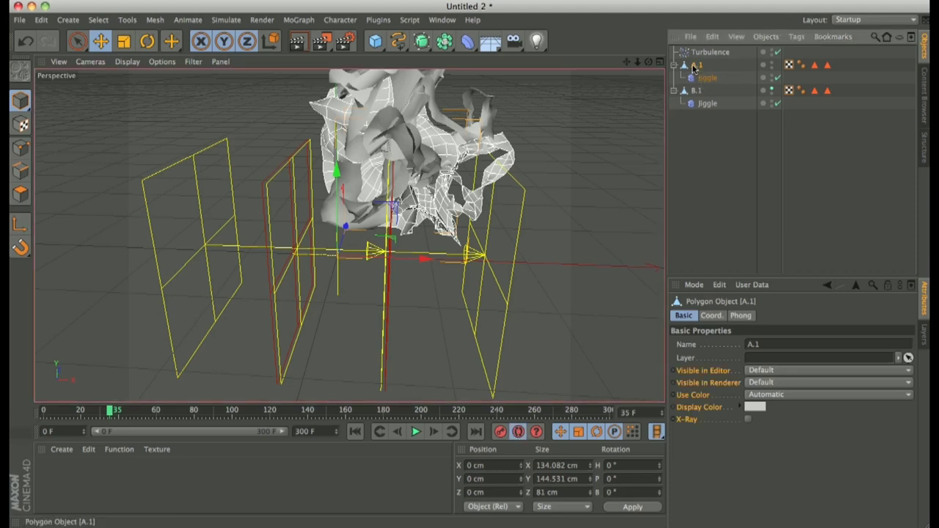
left_click(759, 371)
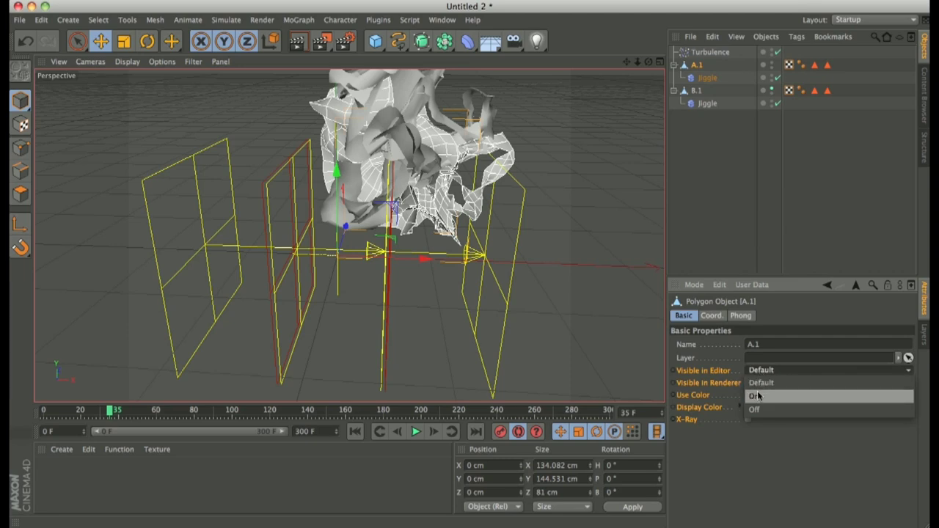
left_click(759, 395)
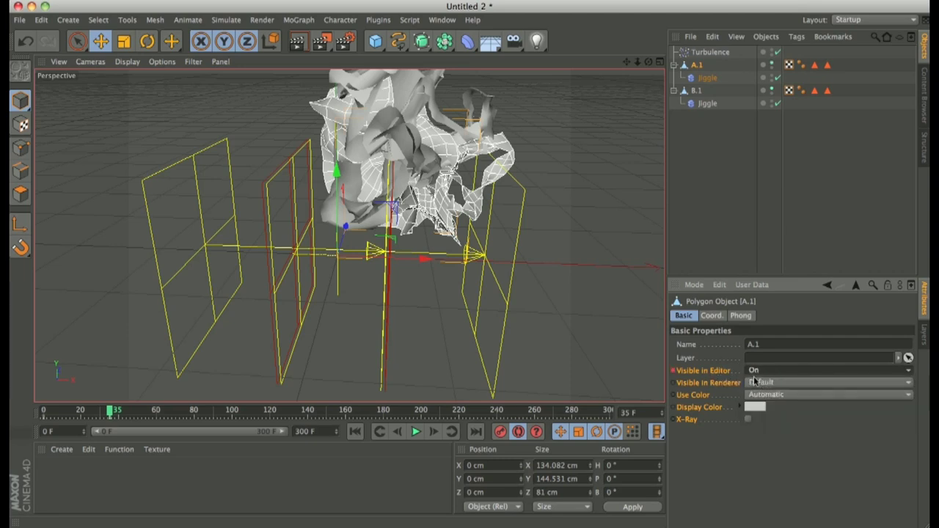
left_click(761, 382)
left_click(754, 414)
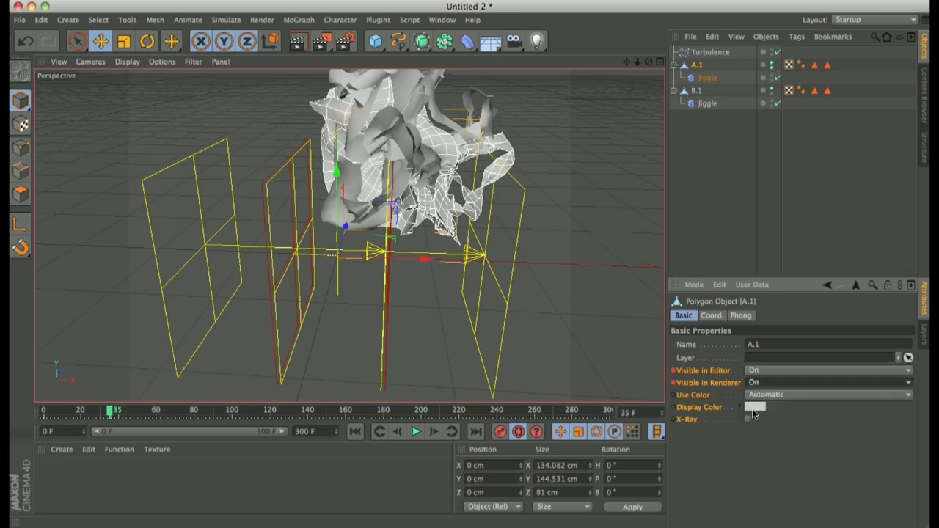
- Key A.1 hidden in both editor and renderer from frame 36
left_click(432, 432)
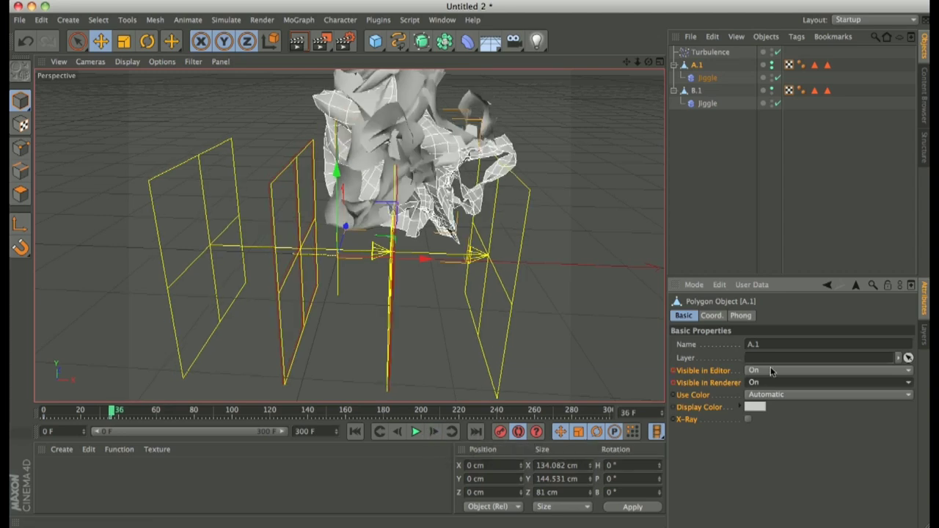
left_click(770, 371)
left_click(763, 410)
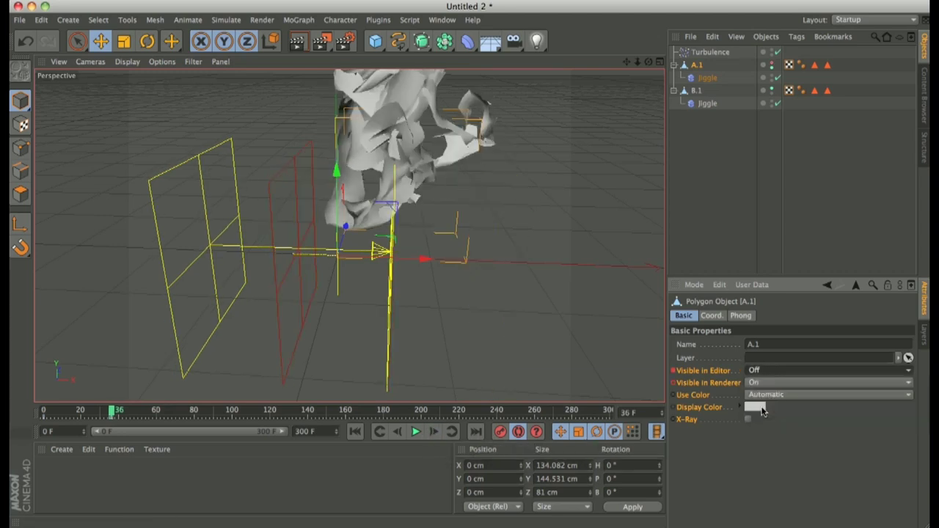
left_click(770, 384)
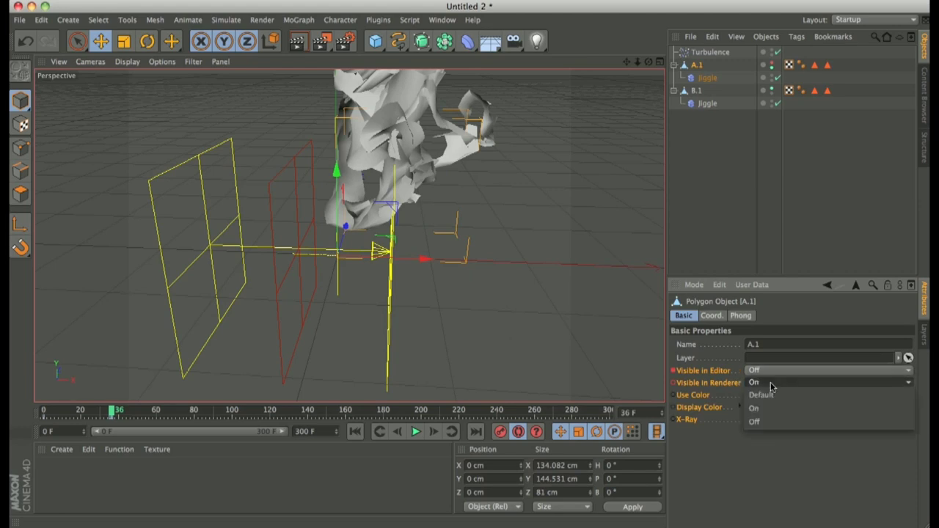
left_click(756, 423)
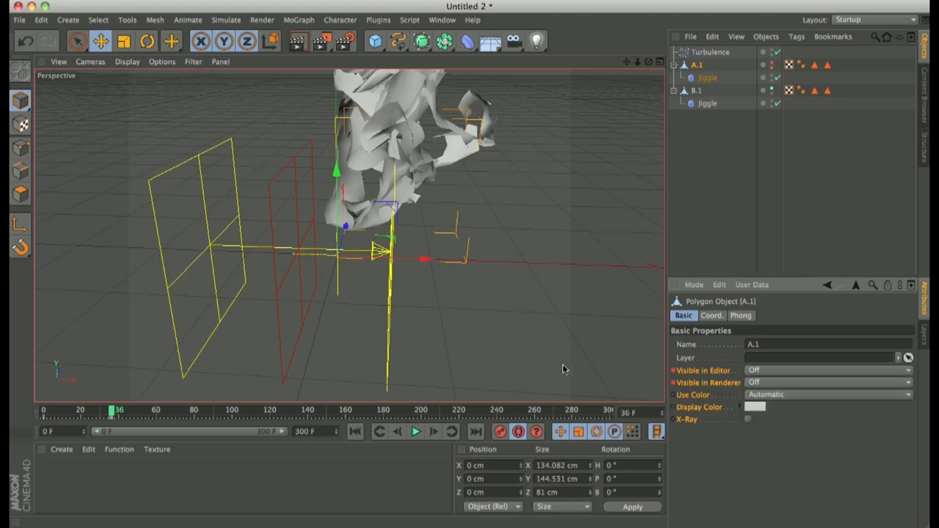
- Set B.1's render visibility key at frame 36 and hide B.1 in the editor at frame 35
left_click(698, 92)
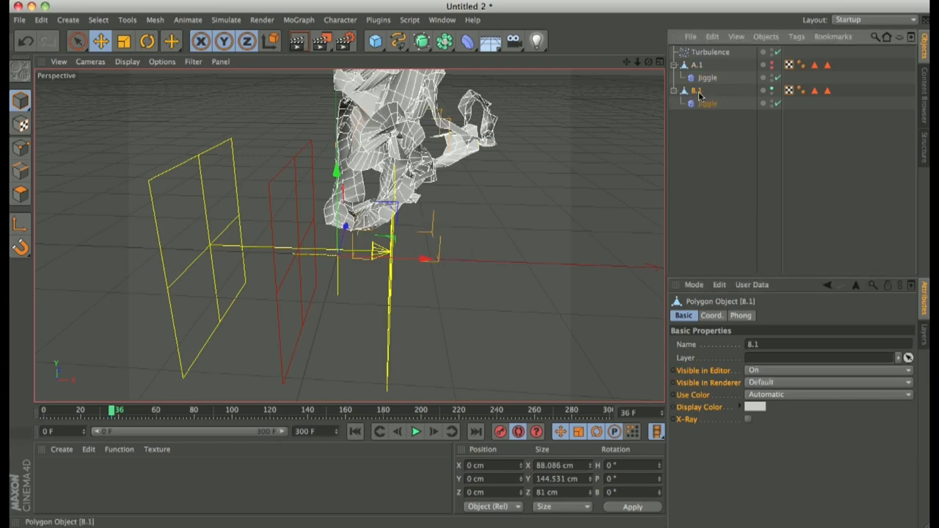
left_click(792, 380)
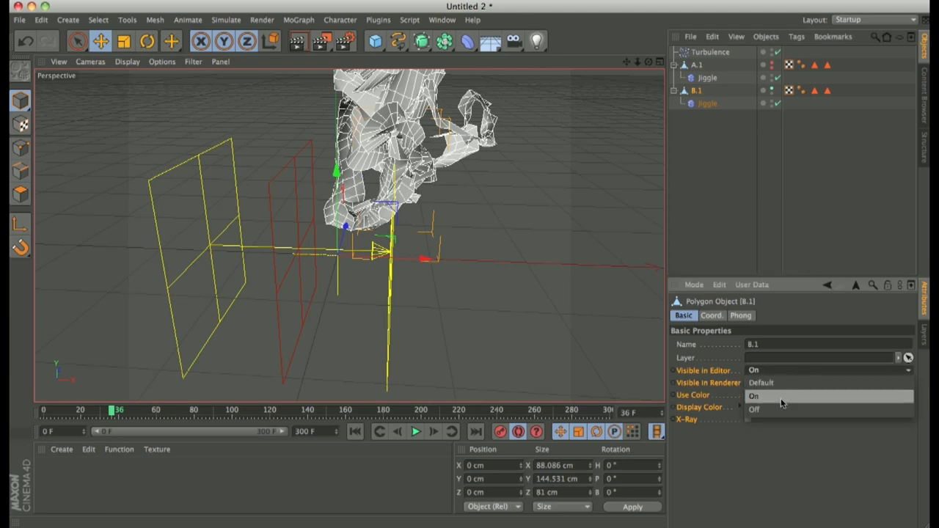
left_click(793, 382)
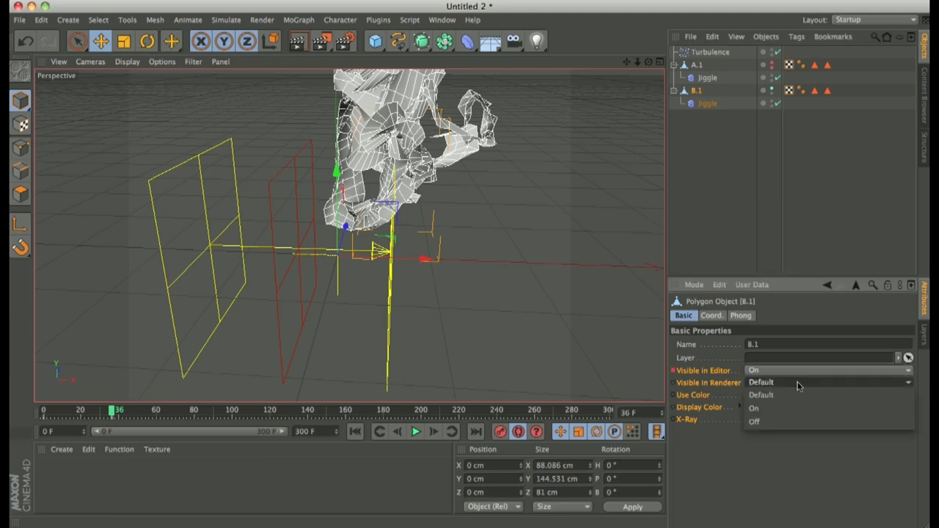
left_click(766, 419)
left_click(398, 432)
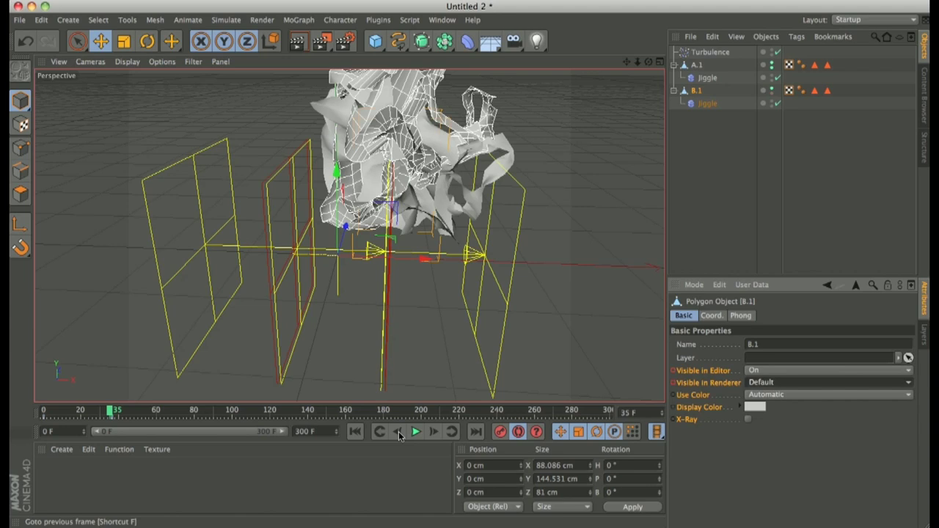
left_click(776, 377)
left_click(766, 409)
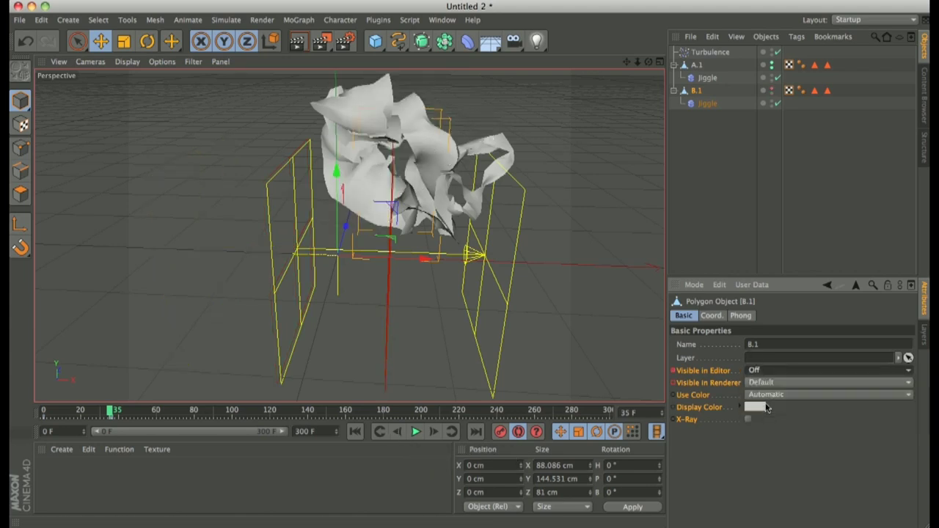
left_click(781, 383)
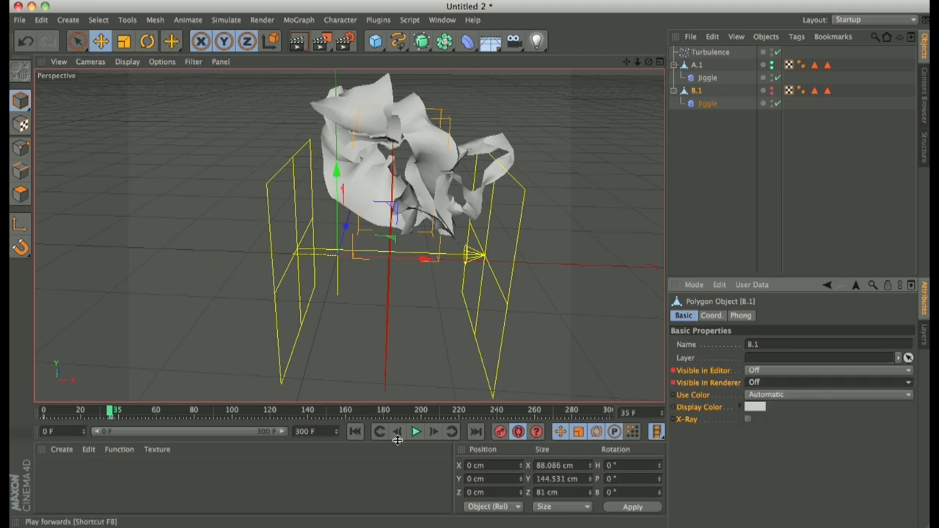
- Key B.1 hidden in editor and renderer at frame 0, then jump to the frame 35 key
left_click(355, 432)
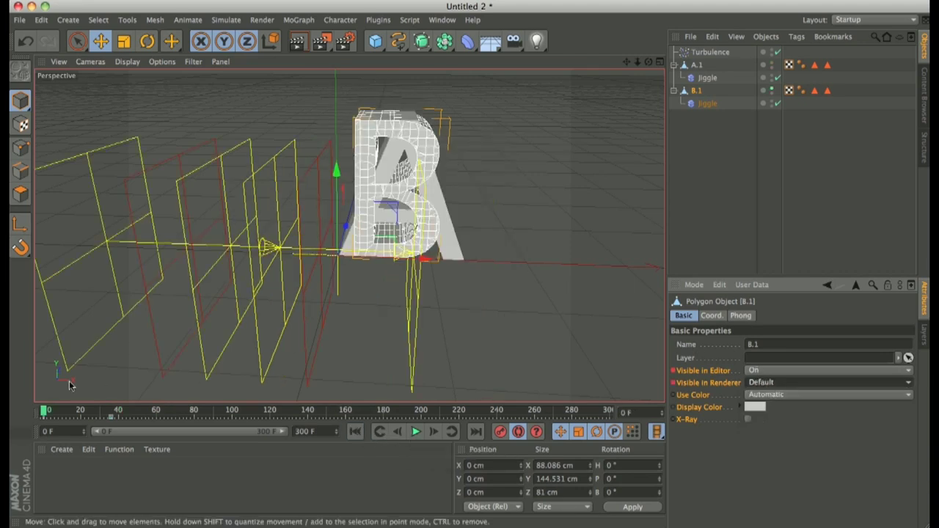
left_click(804, 372)
left_click(788, 409)
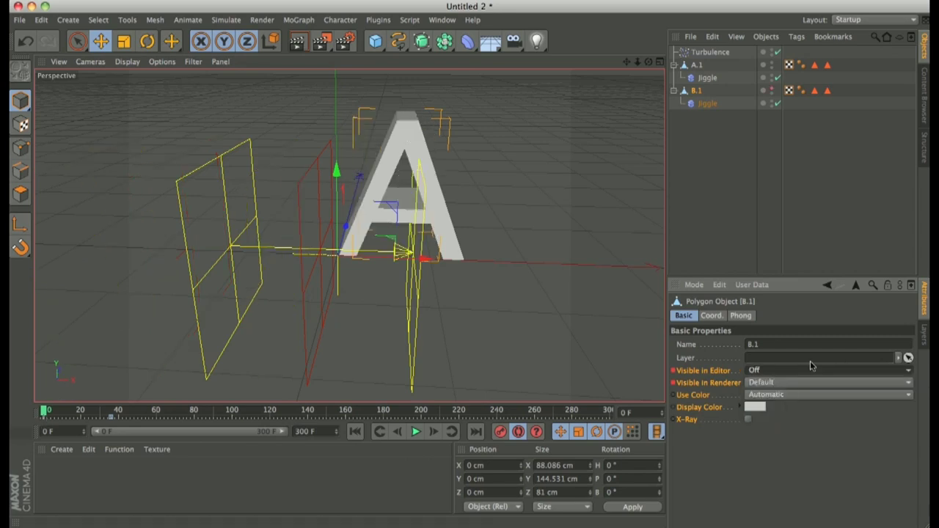
left_click(781, 384)
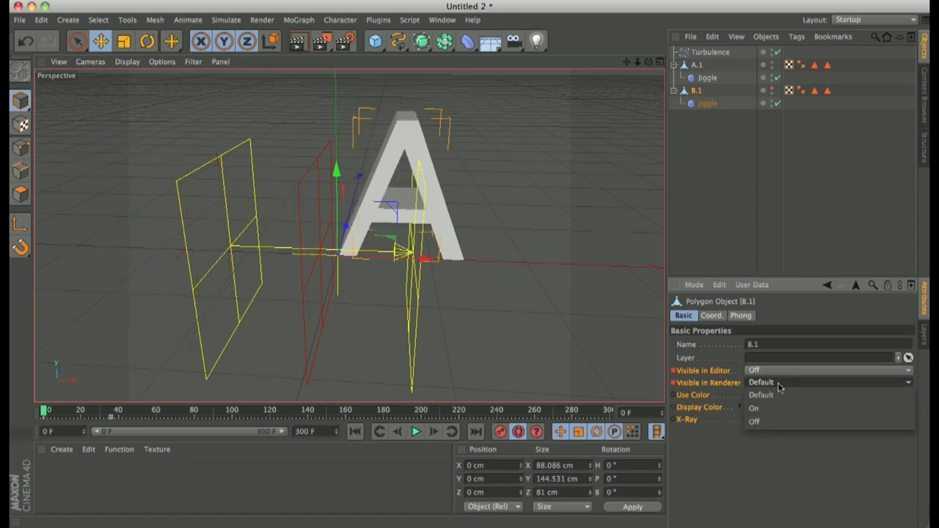
left_click(775, 422)
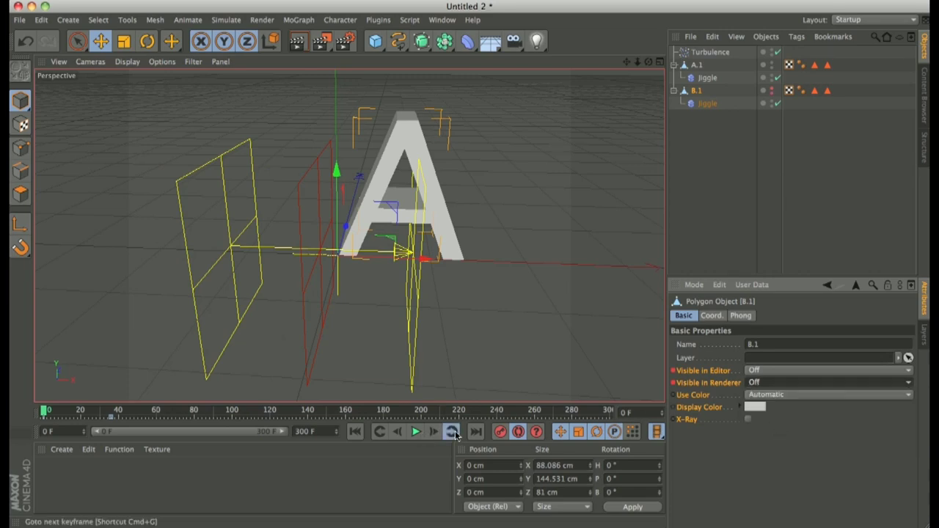
left_click(452, 432)
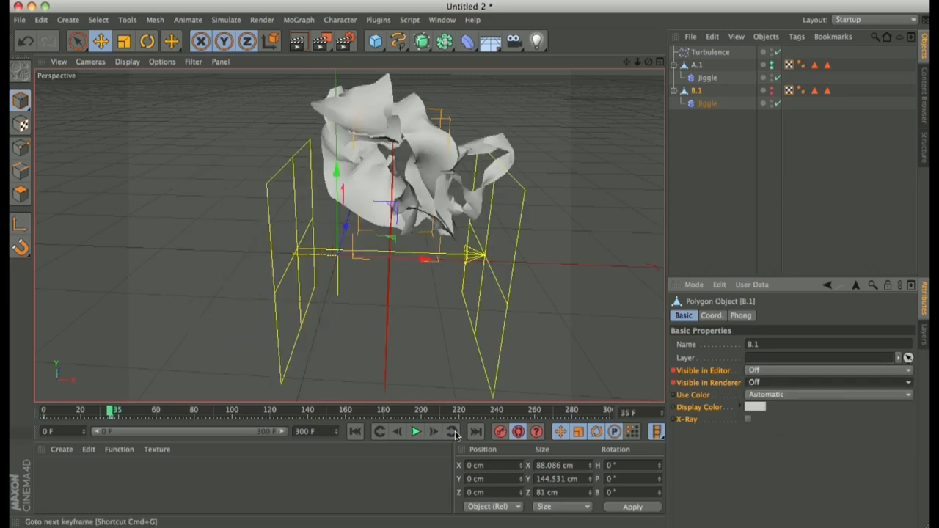
left_click(356, 431)
left_click(417, 432)
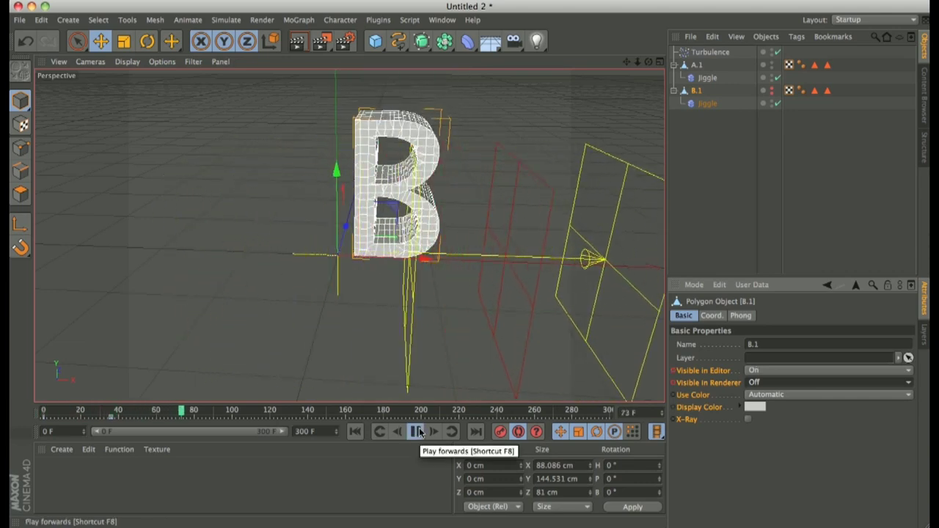
left_click(416, 432)
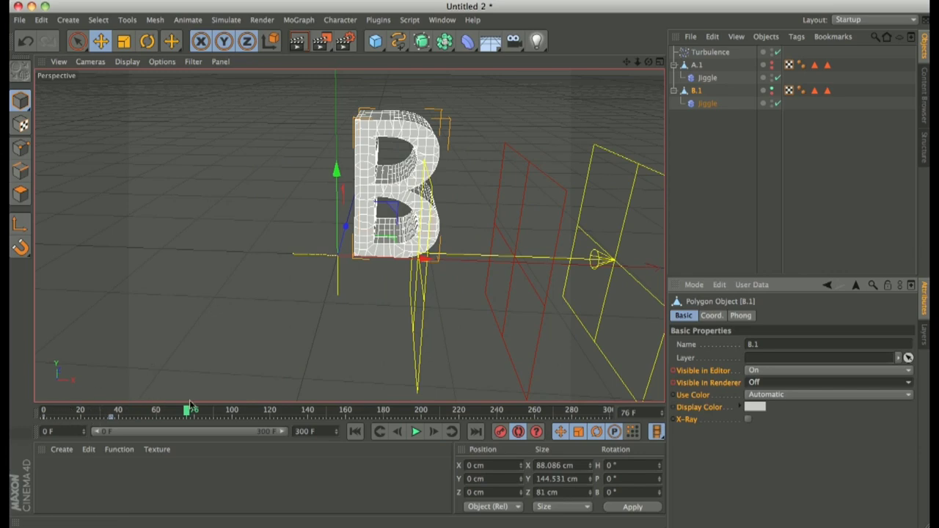
left_click_drag(188, 413, 45, 429)
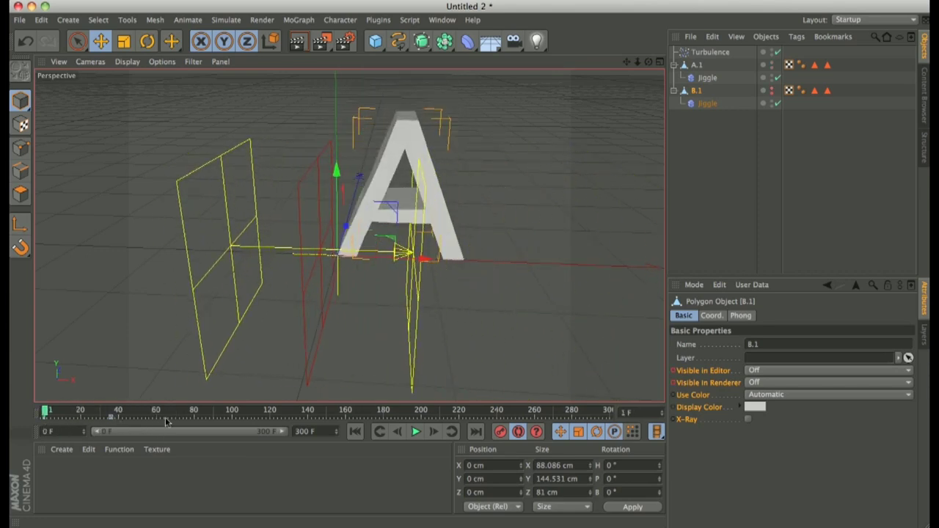
left_click(696, 93)
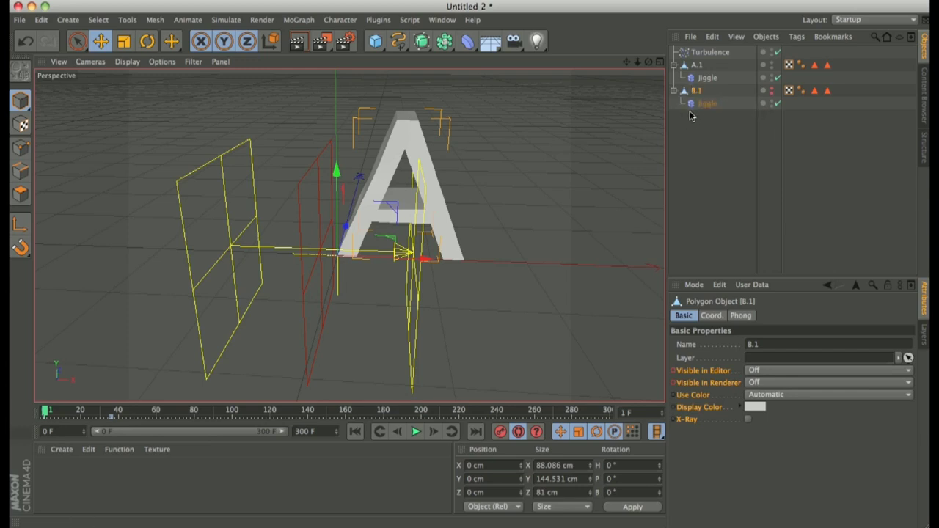
left_click(702, 68)
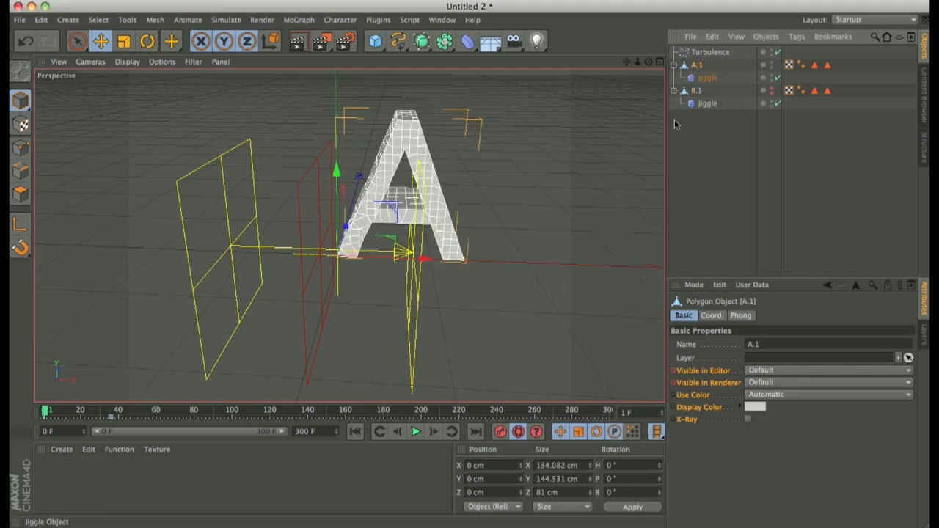
left_click_drag(46, 412, 167, 417)
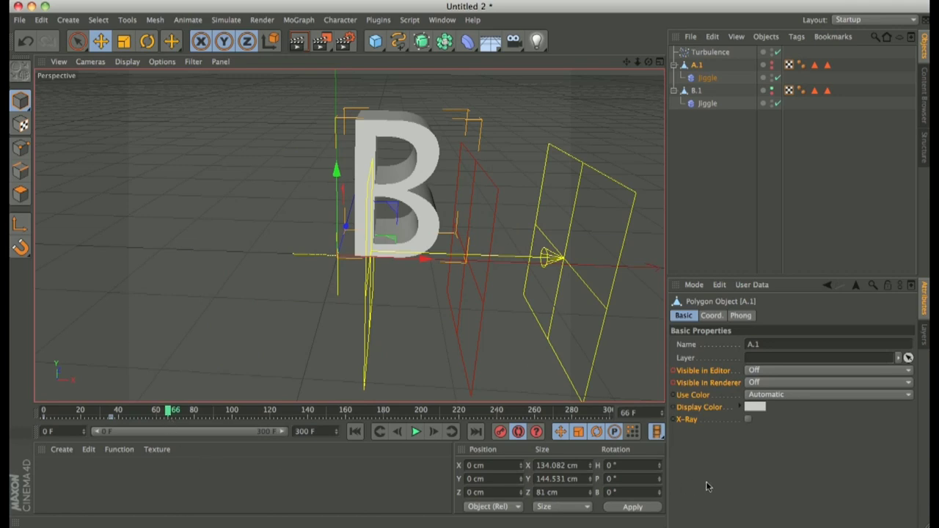
mouse_move(690, 525)
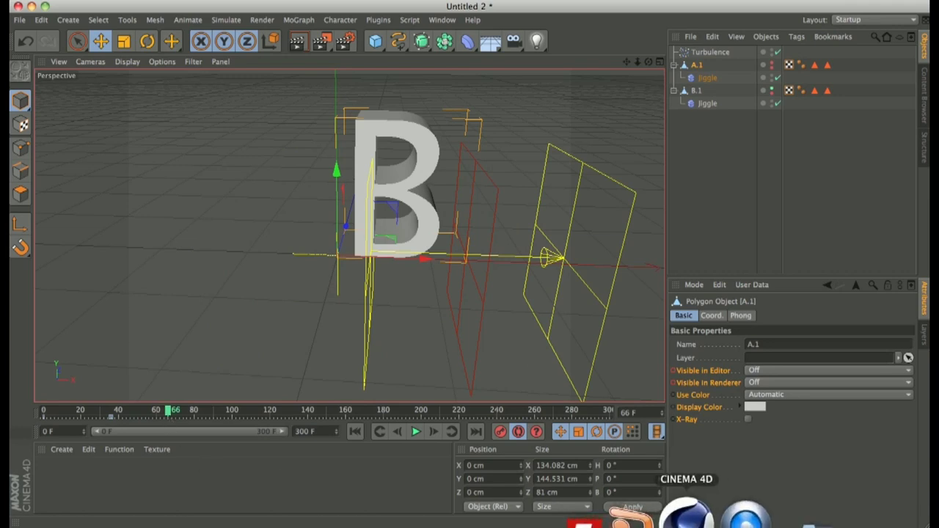
left_click(720, 517)
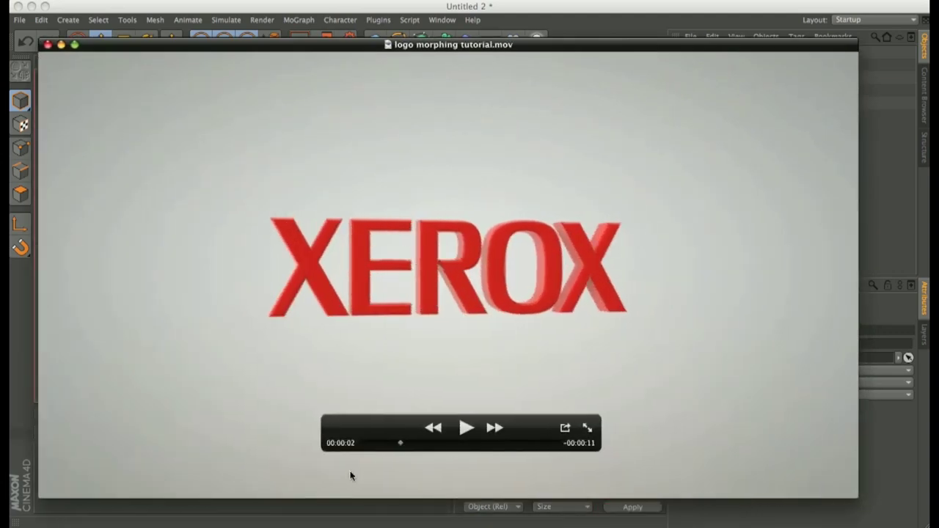
- Scrub through the logo morphing tutorial.mov preview and close the movie window
left_click_drag(399, 447, 446, 448)
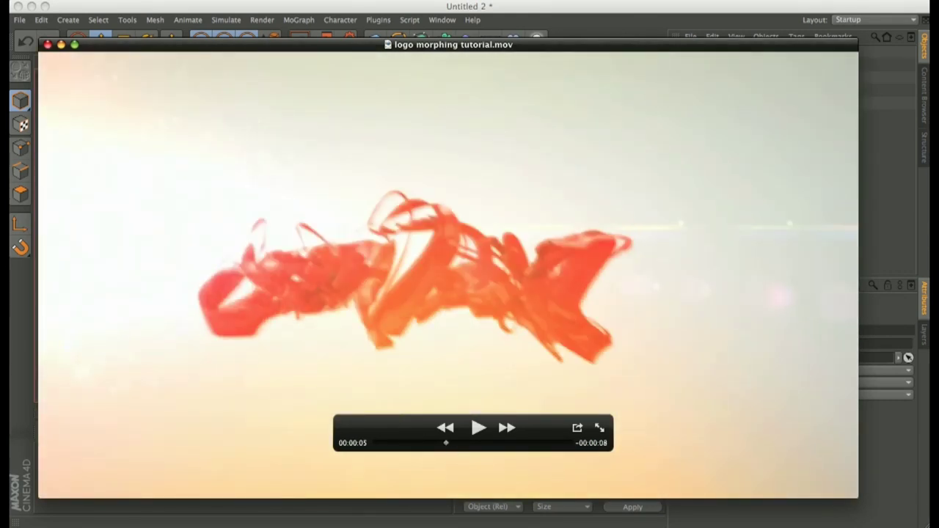
left_click(915, 458)
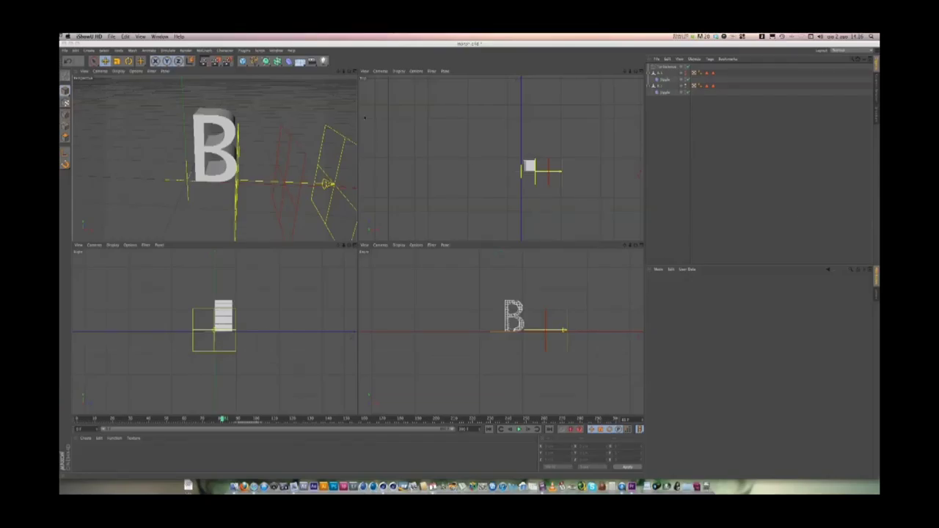
- Add a camera and a Circle spline lying in the XZ plane with radius 500
left_click(312, 61)
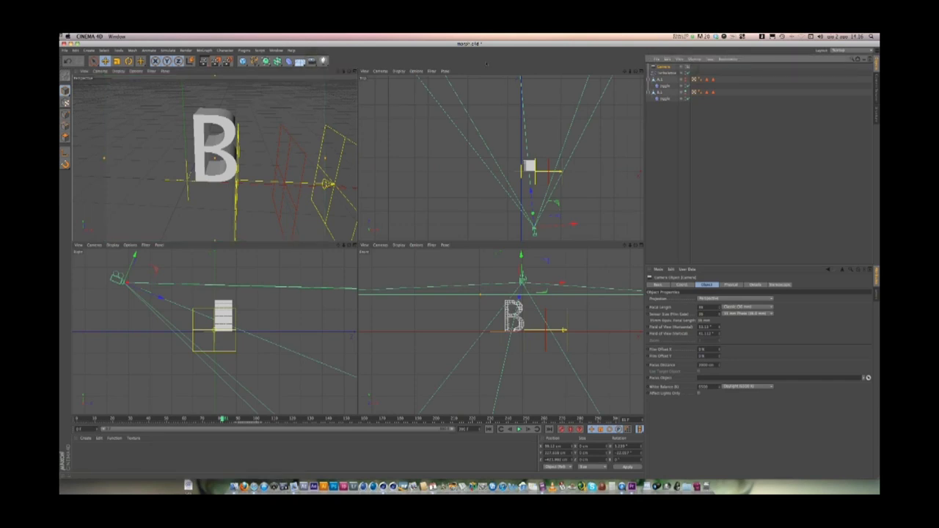
left_click(254, 60)
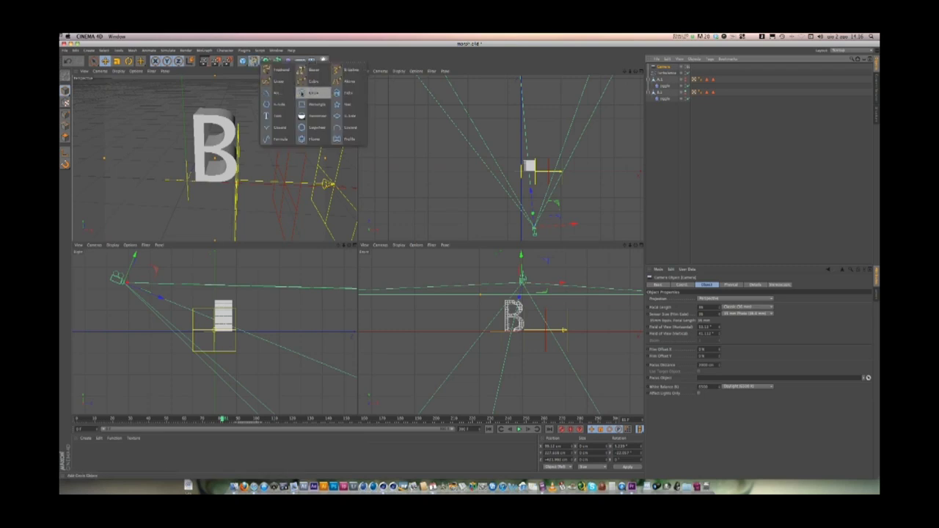
left_click(300, 93)
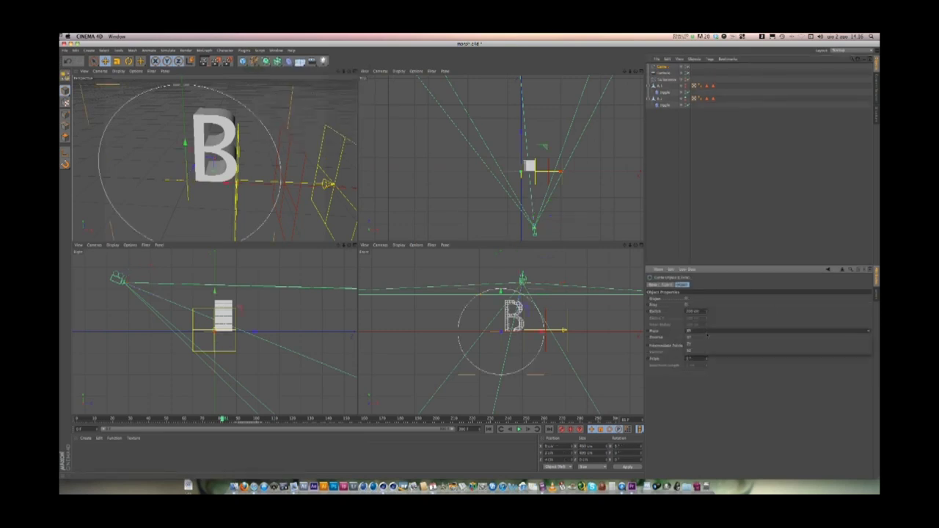
left_click(693, 331)
left_click(693, 353)
left_click_drag(521, 174, 528, 168)
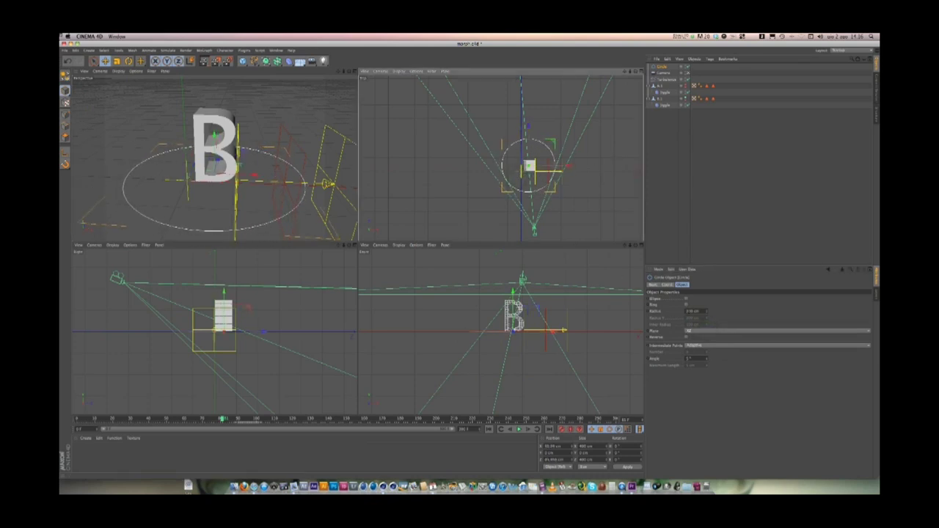
double_click(691, 311)
type("500")
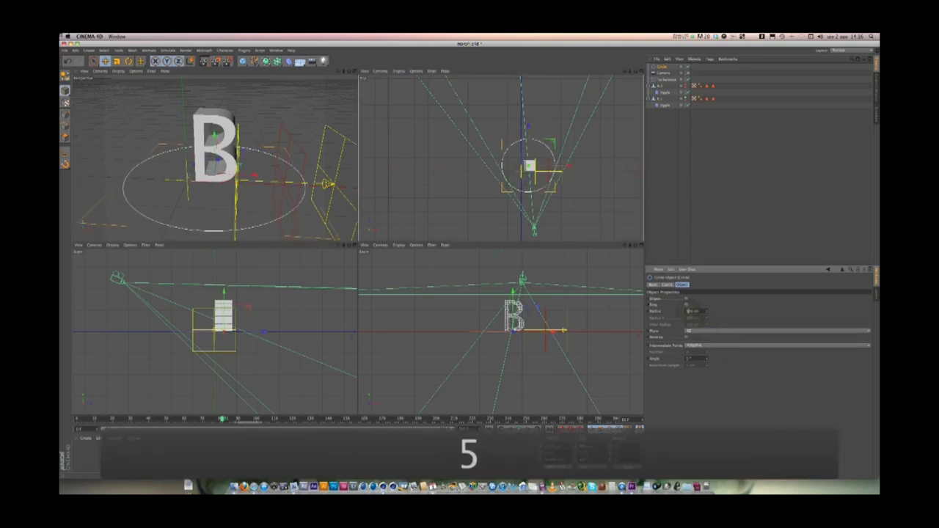
key("Return")
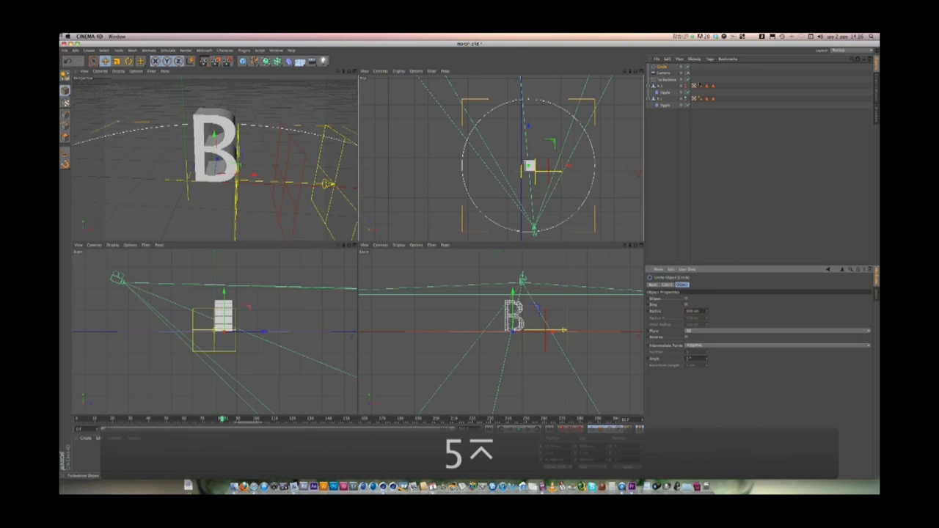
- Give the camera an Align to Spline tag using Circle as its path, Tangential enabled, and an inward-facing axis
left_click(664, 73)
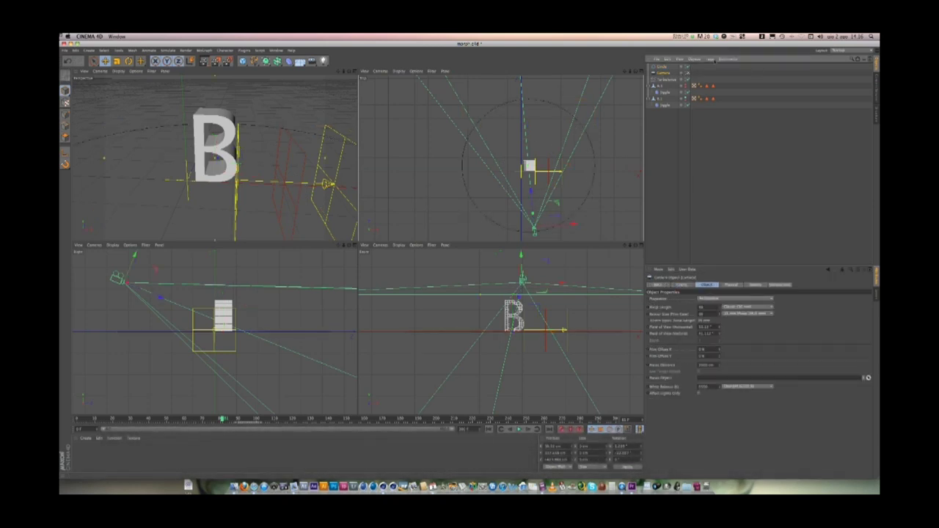
left_click(711, 59)
mouse_move(740, 68)
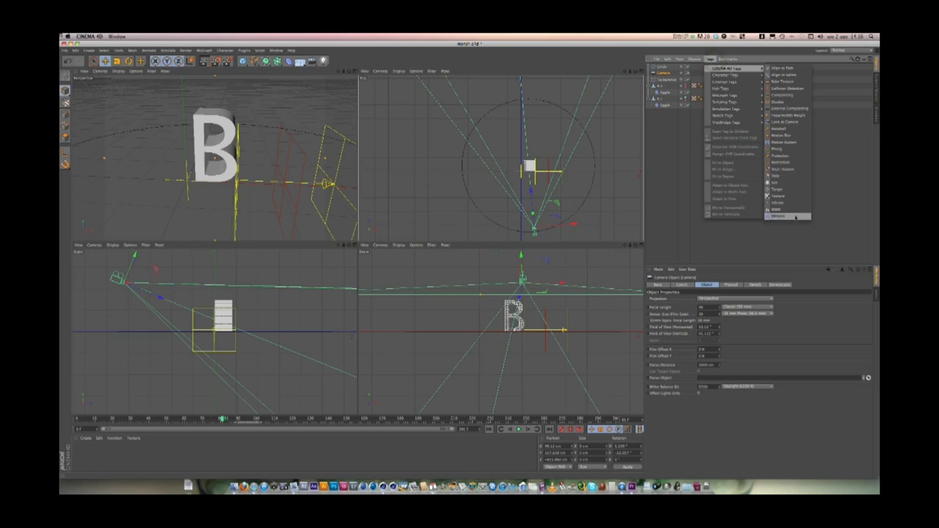
left_click(782, 74)
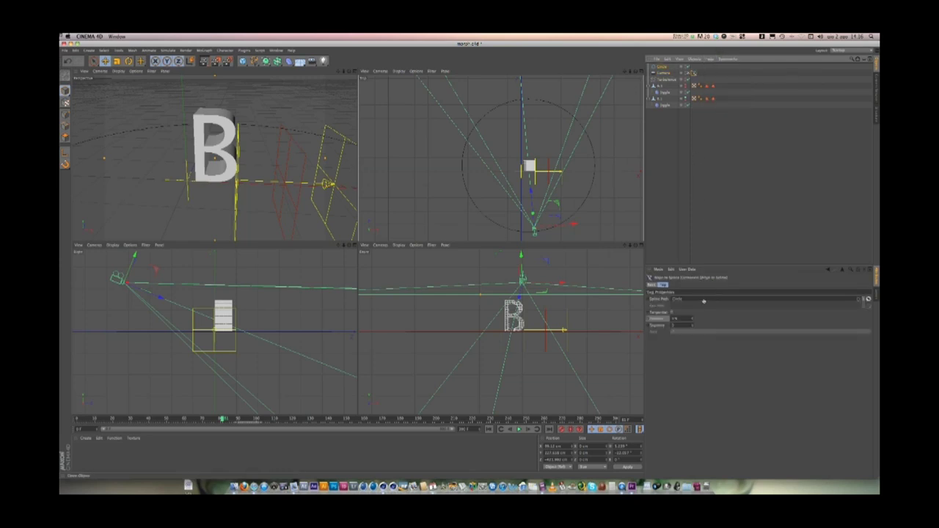
left_click_drag(698, 300, 693, 299)
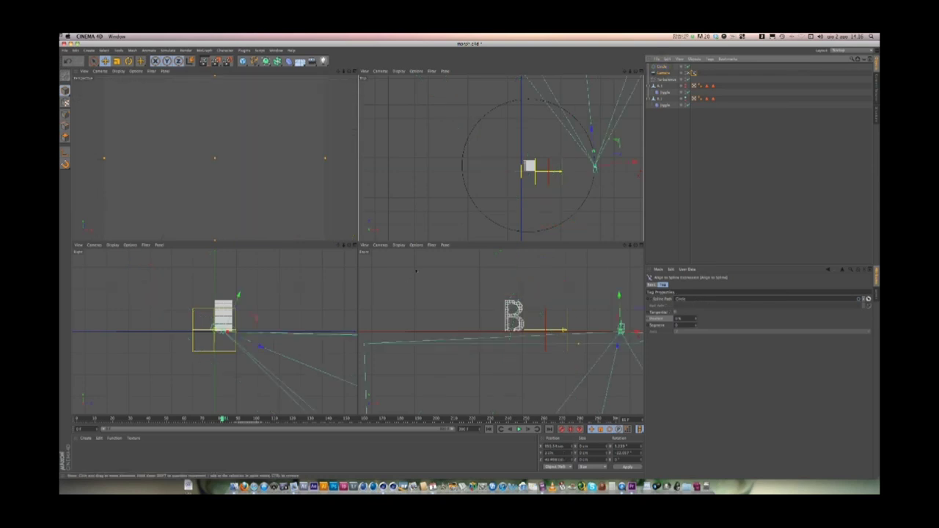
left_click(675, 312)
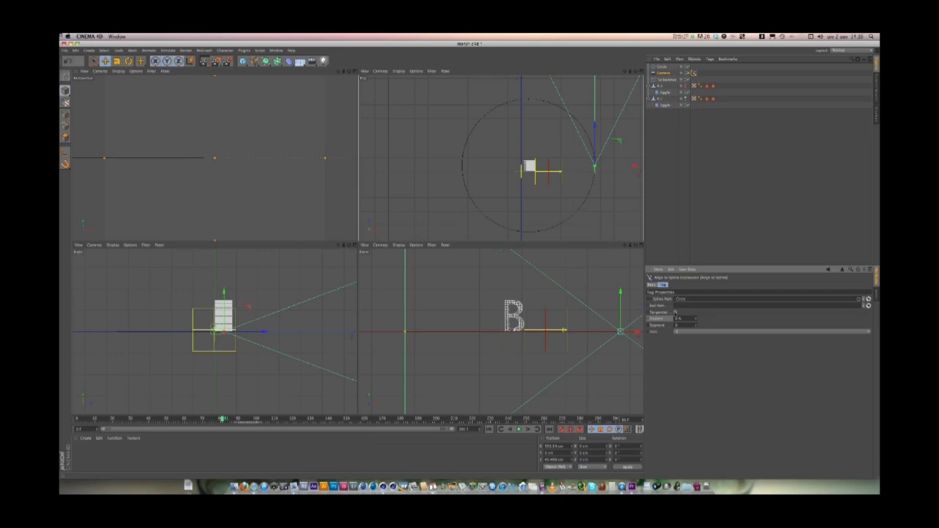
left_click(689, 332)
left_click(689, 336)
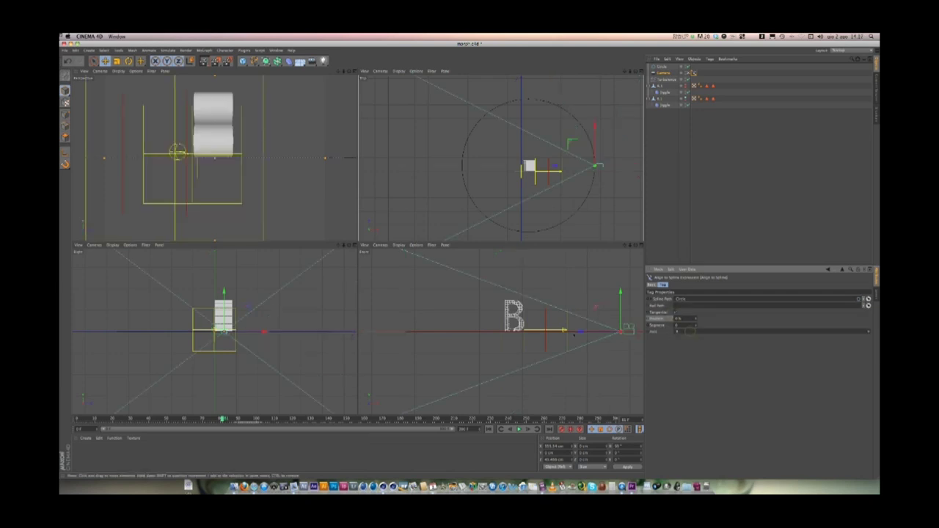
- Rotate the Circle so the camera faces the letters, then raise it upward
left_click(691, 69)
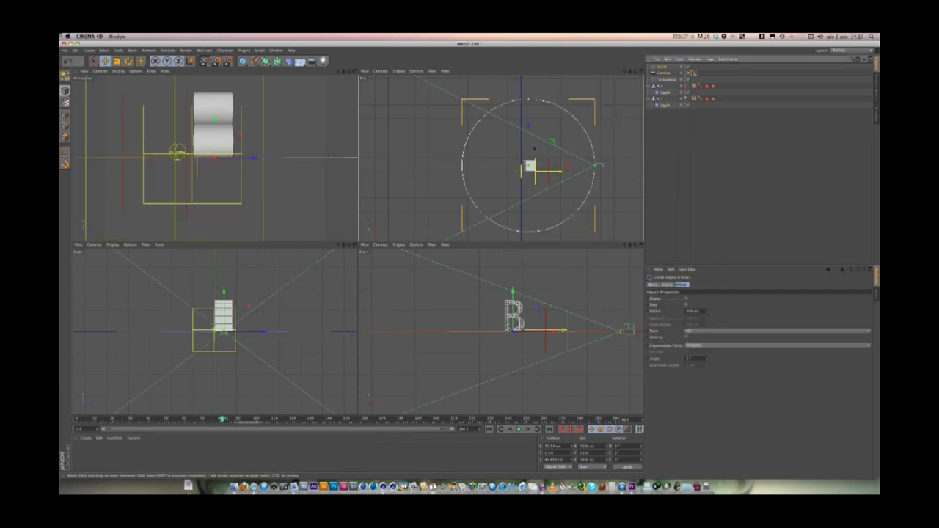
key("r")
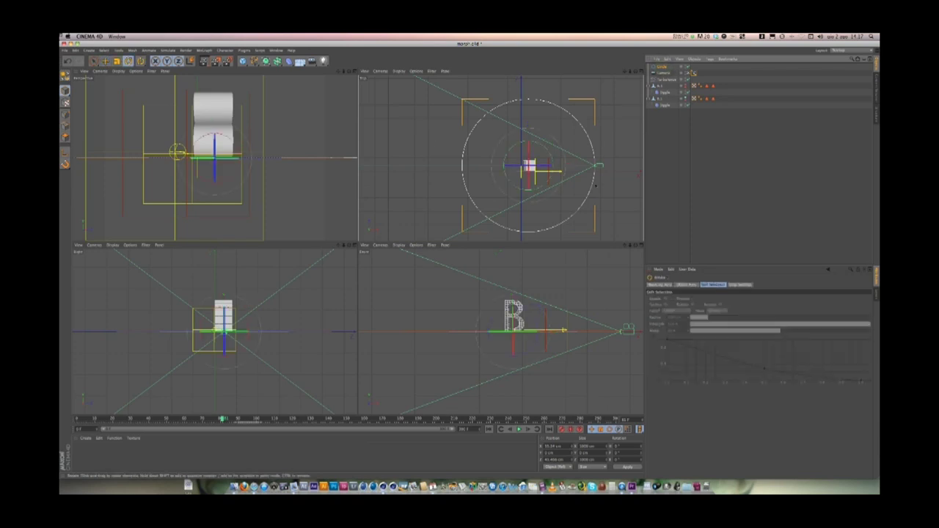
left_click_drag(553, 156, 525, 181)
left_click(660, 68)
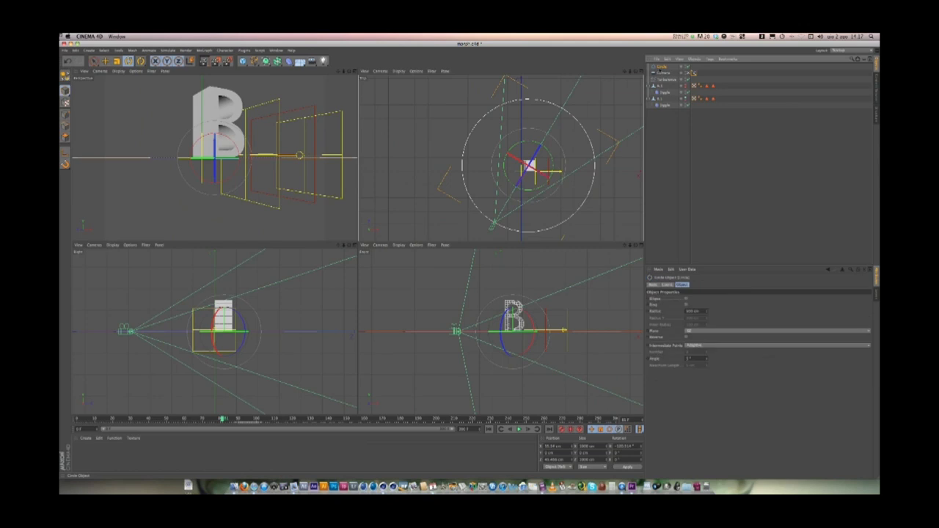
key("e")
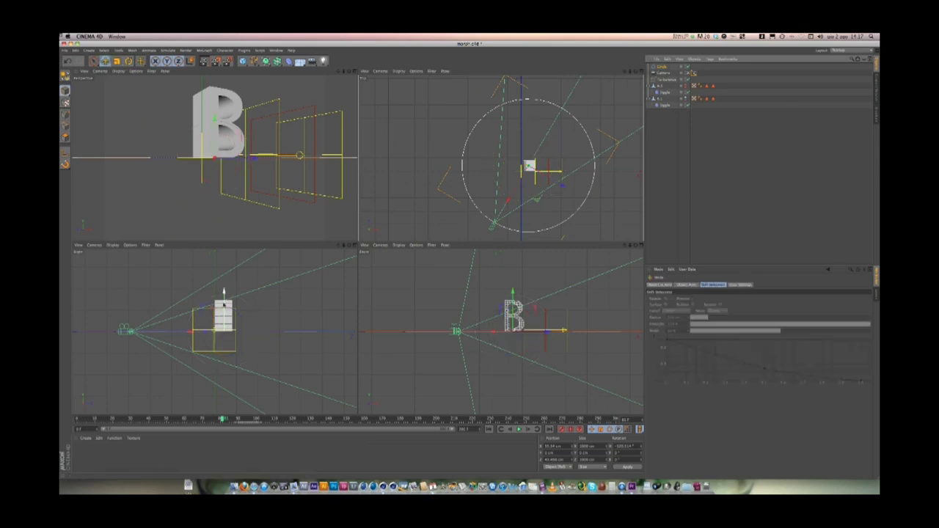
left_click_drag(223, 295, 223, 278)
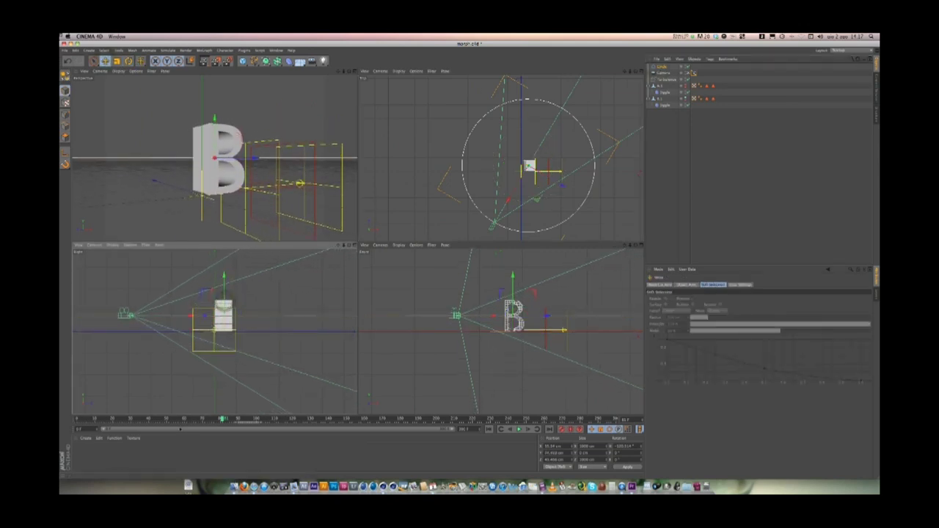
- Keyframe the Align to Spline Position at 0% on frame 0 and preview the camera sliding around the circle
key("shift+f")
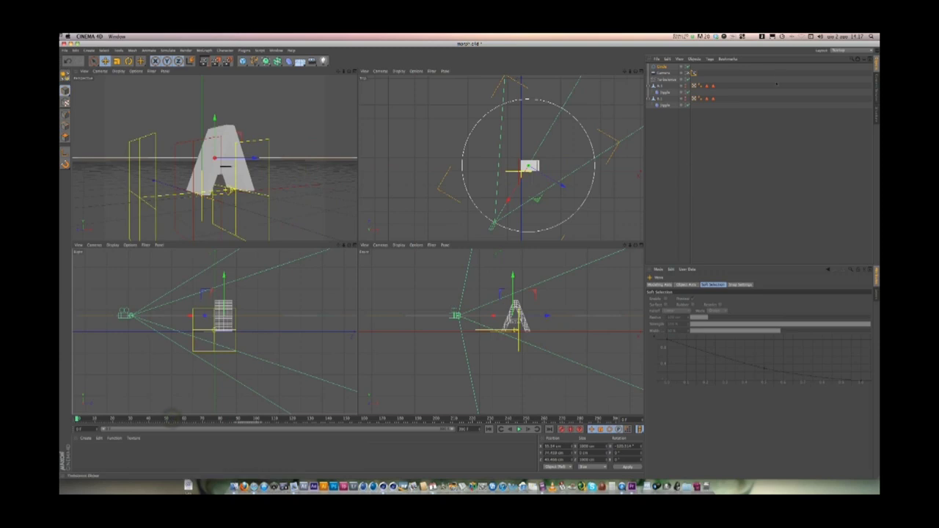
left_click(691, 73)
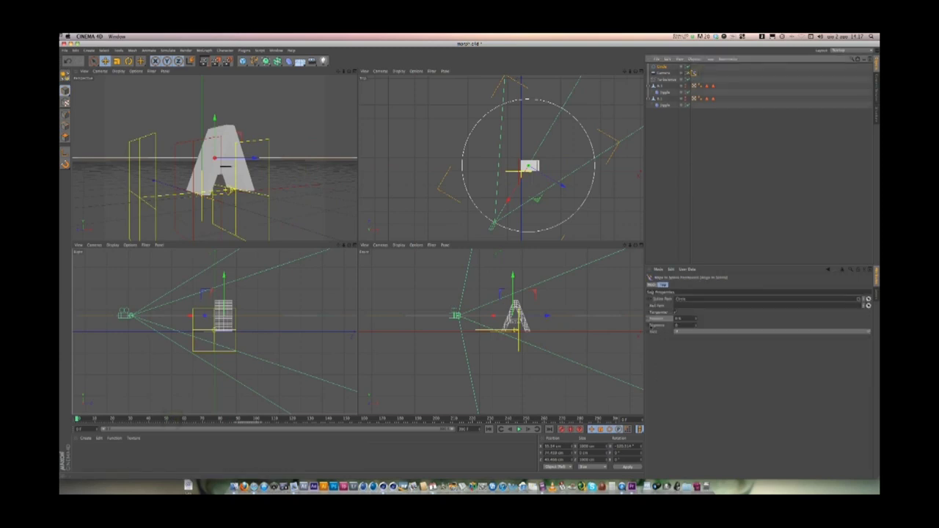
left_click(648, 319, "ctrl")
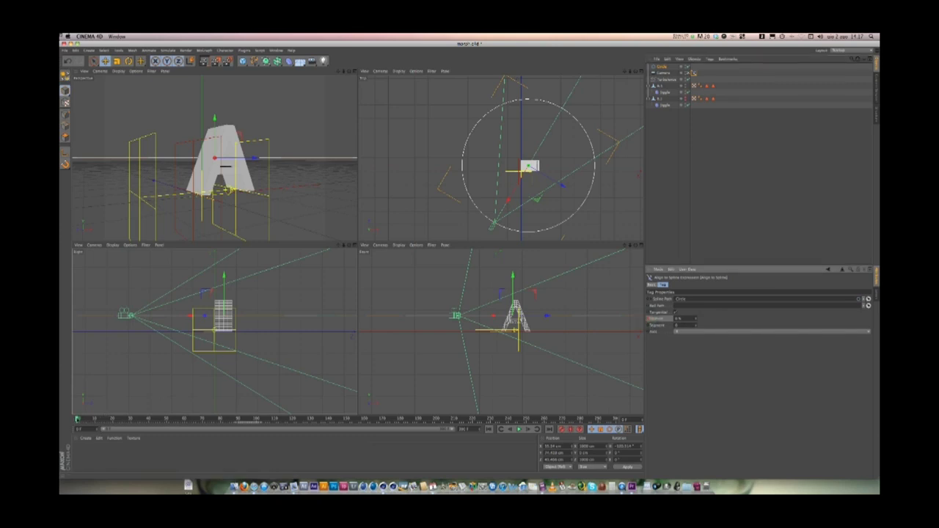
key("F8")
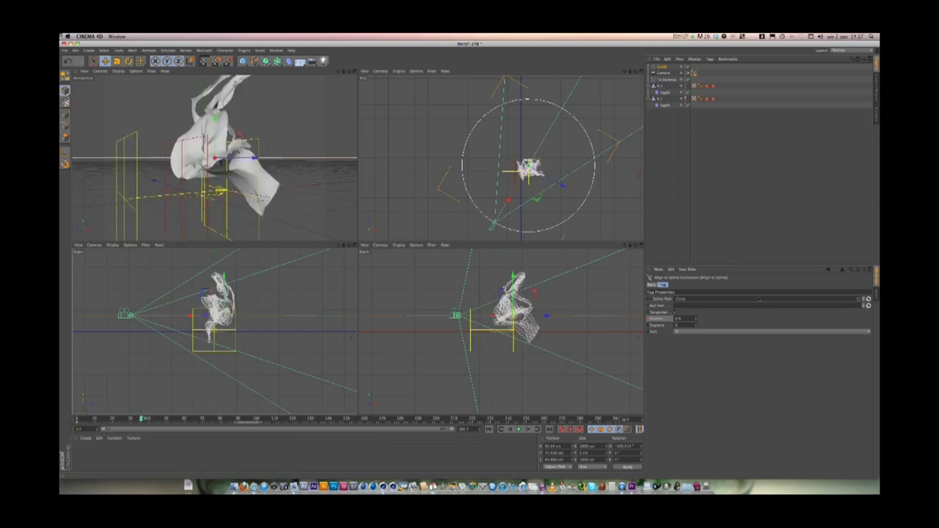
mouse_move(695, 320)
left_mouse_down()
mouse_move(695, 312)
mouse_move(695, 320)
left_mouse_up()
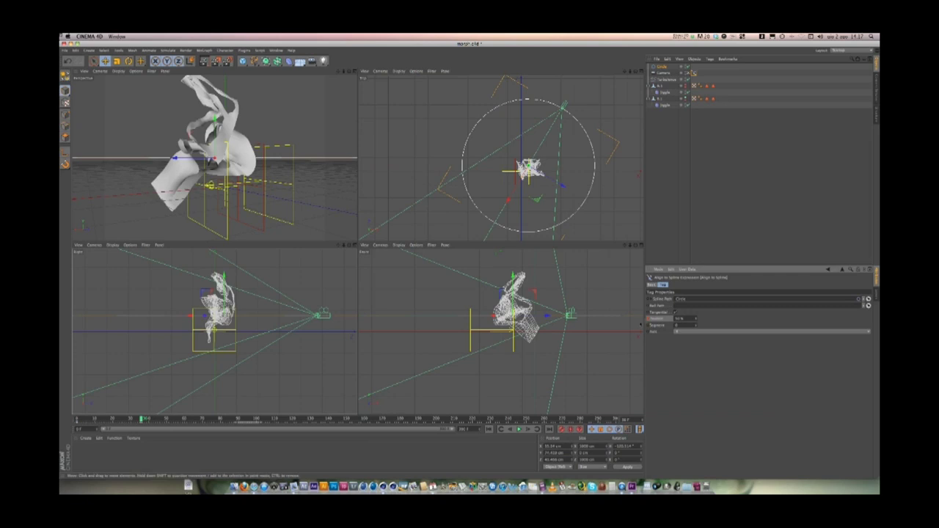
- Set Position to 100% around frame 100, then play the animation from frame 0
left_click_drag(142, 419, 258, 419)
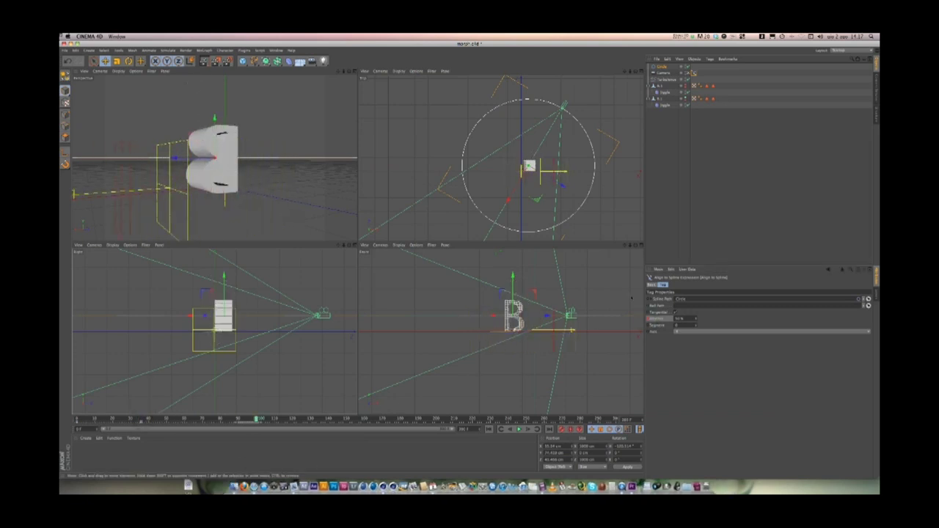
left_click(679, 319)
type("100")
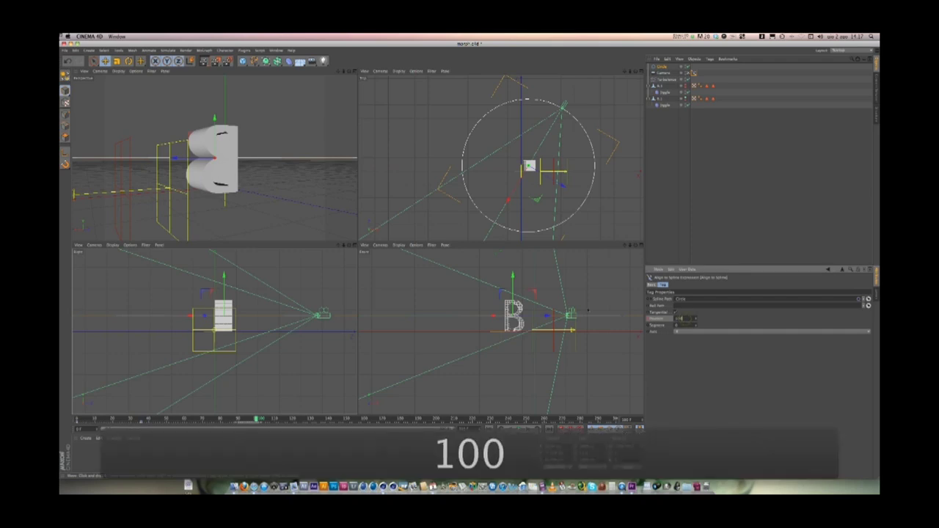
key("Return")
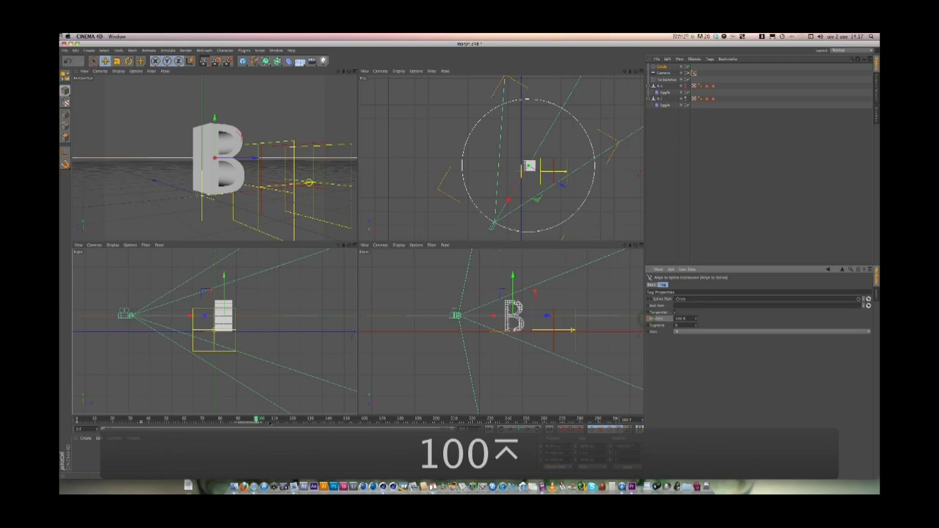
left_click(502, 429)
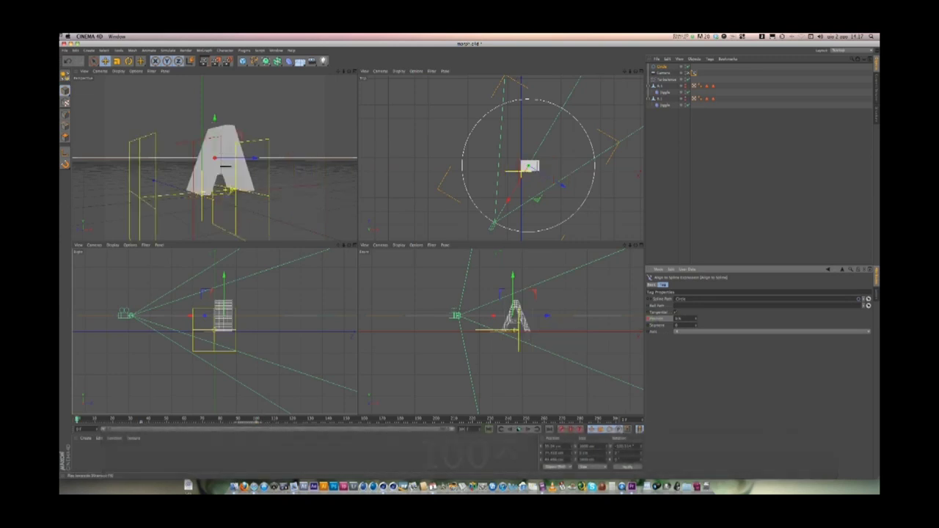
left_click(517, 429)
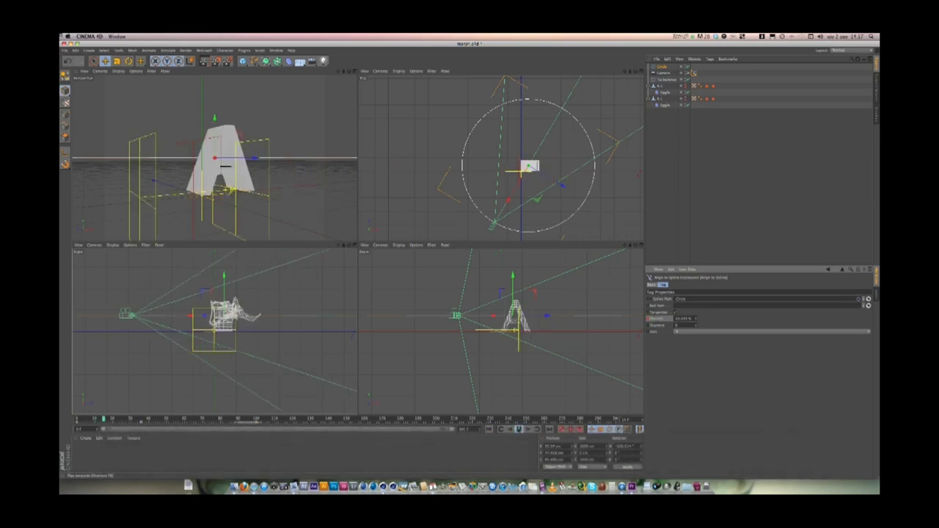
left_click(300, 321)
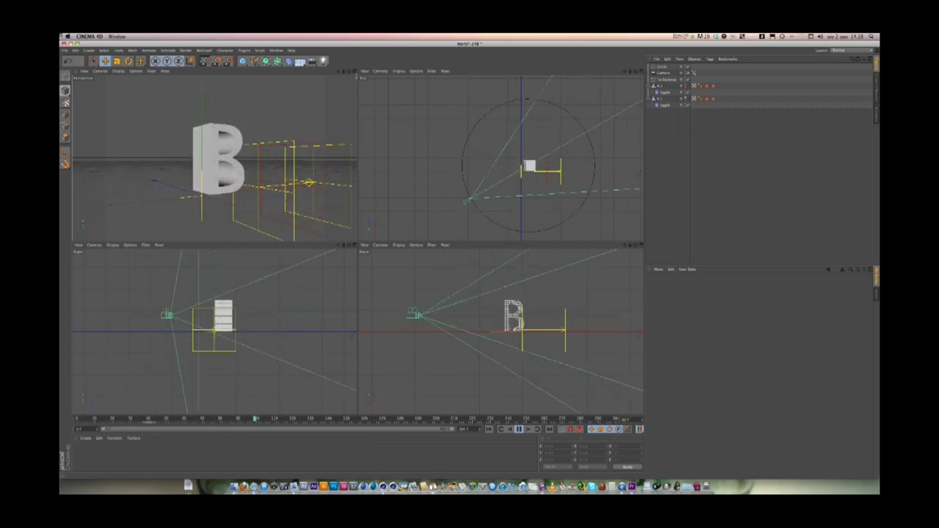
- Maximise the Perspective viewport to watch the letter A morph into B during playback
key("F1")
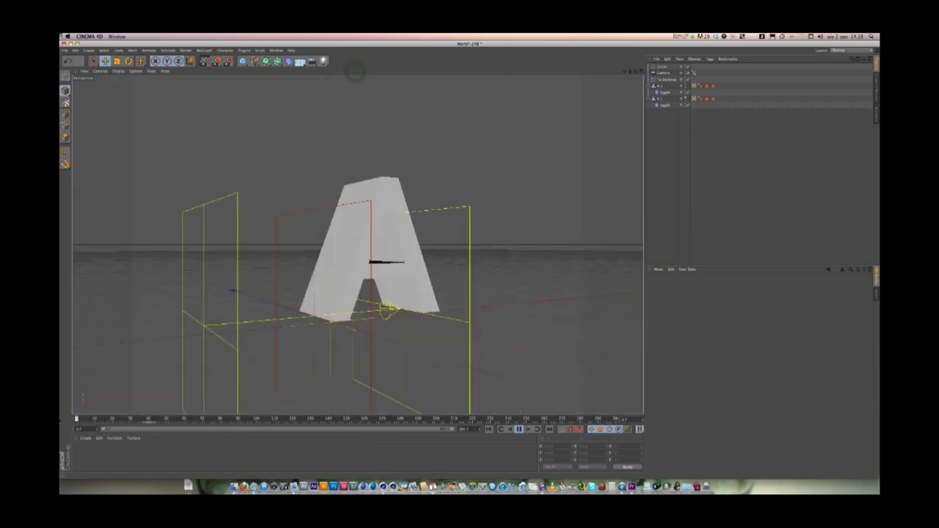